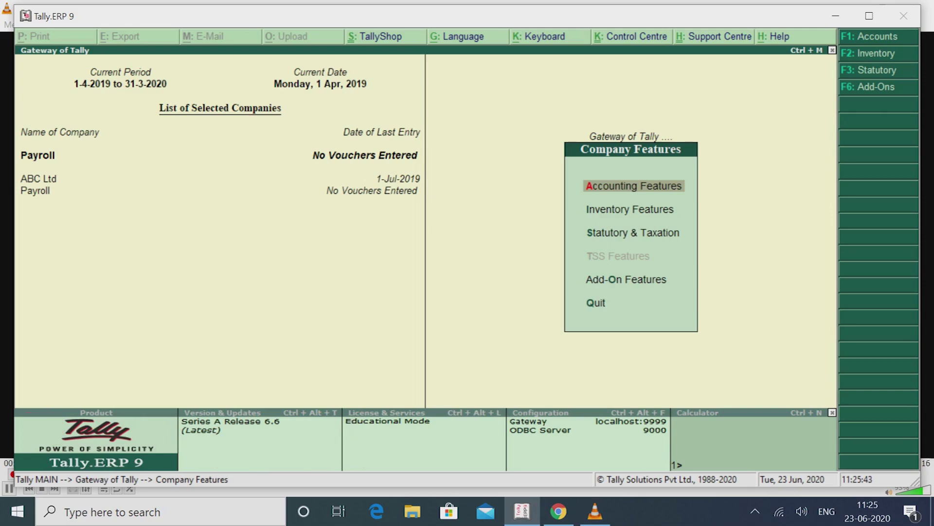
Enable Maintain payroll in the accounting features of the Payroll company
key(Return)
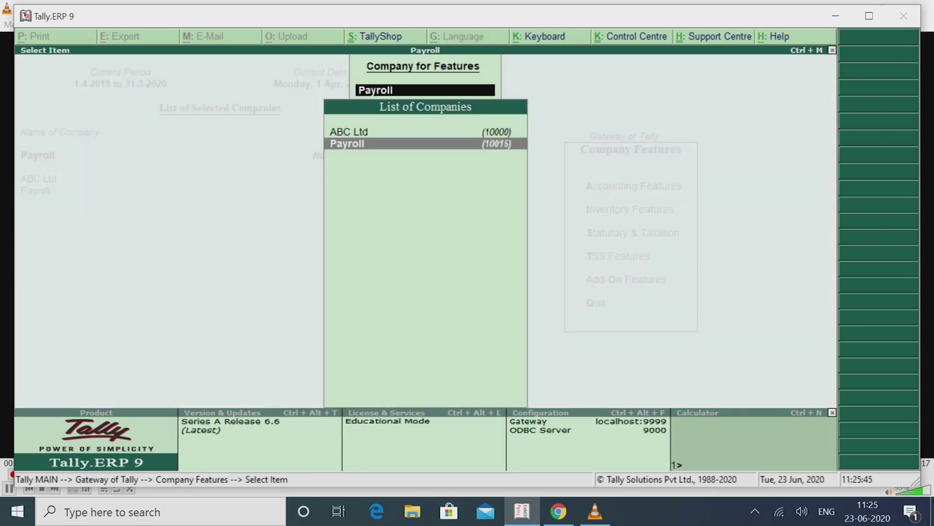
key(Return)
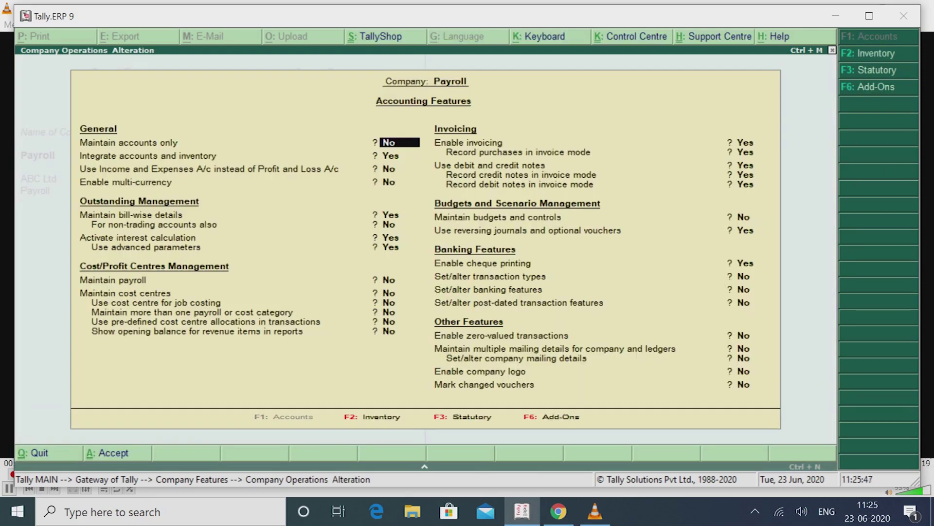
key(Return)
key(Return)
key(Return)
key(Return)
key(Return)
key(Return)
key(Return)
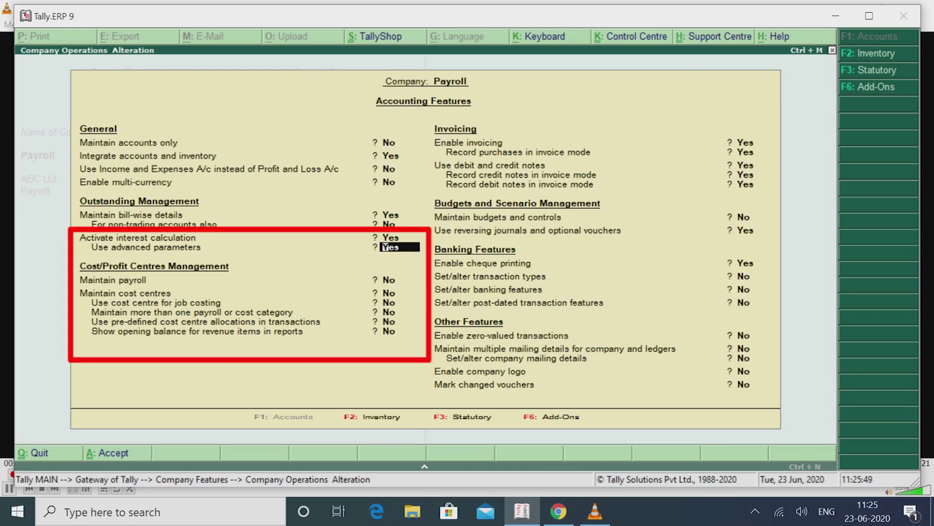
key(Return)
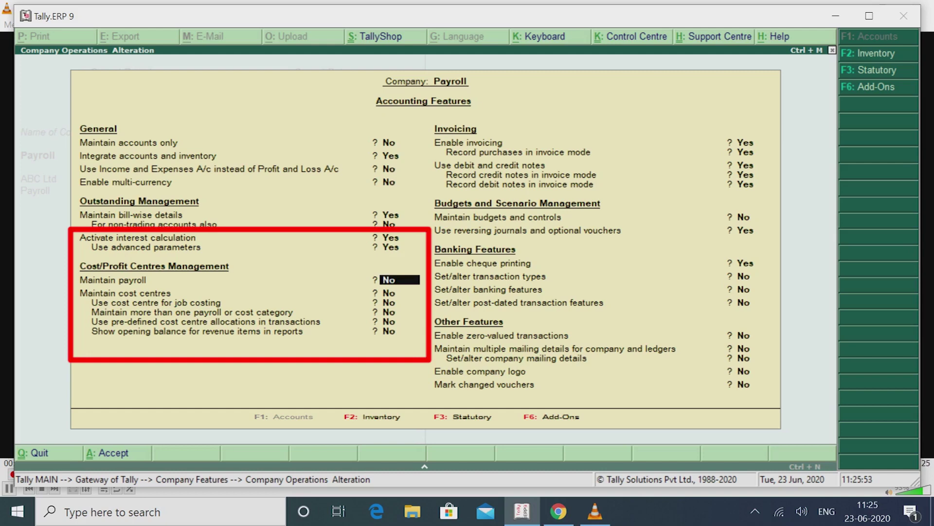
text(y)
key(Return)
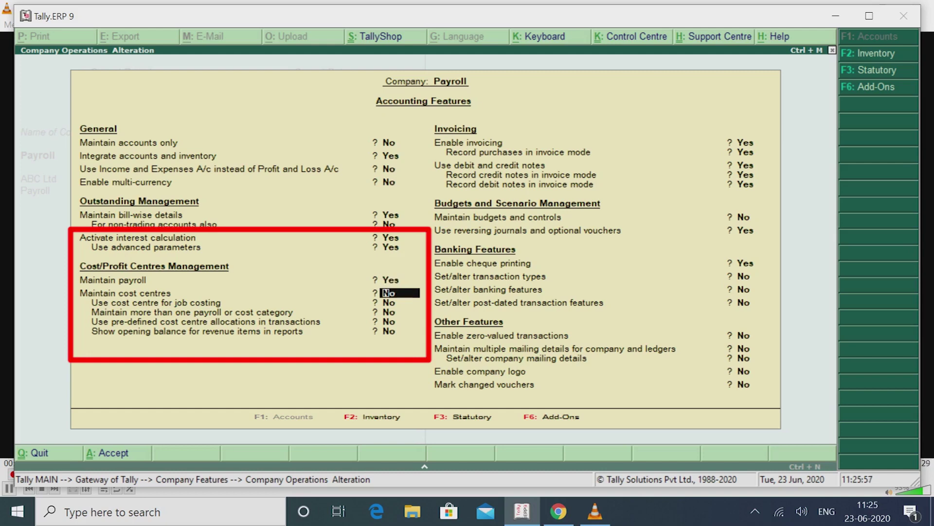
Enable maintaining more than one payroll or cost category, and save the accounting features
key(Return)
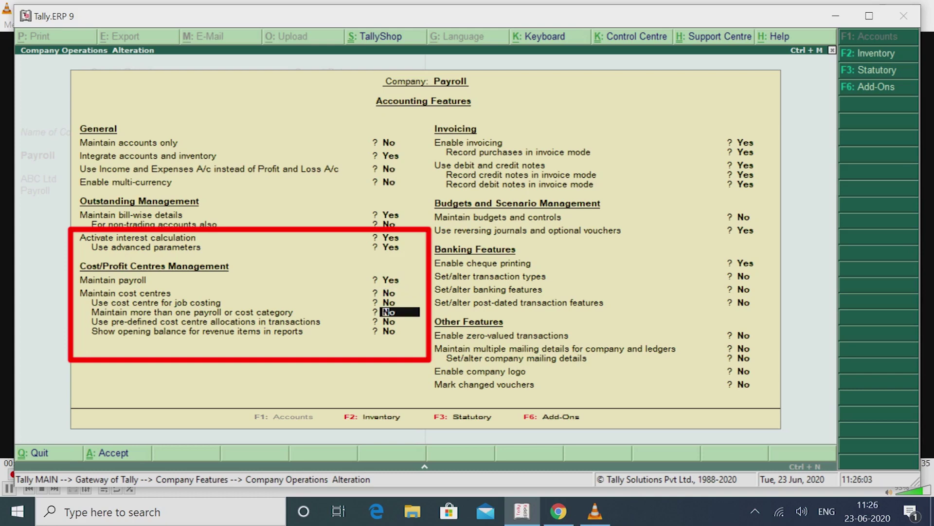
text(y)
key(Return)
key(Return)
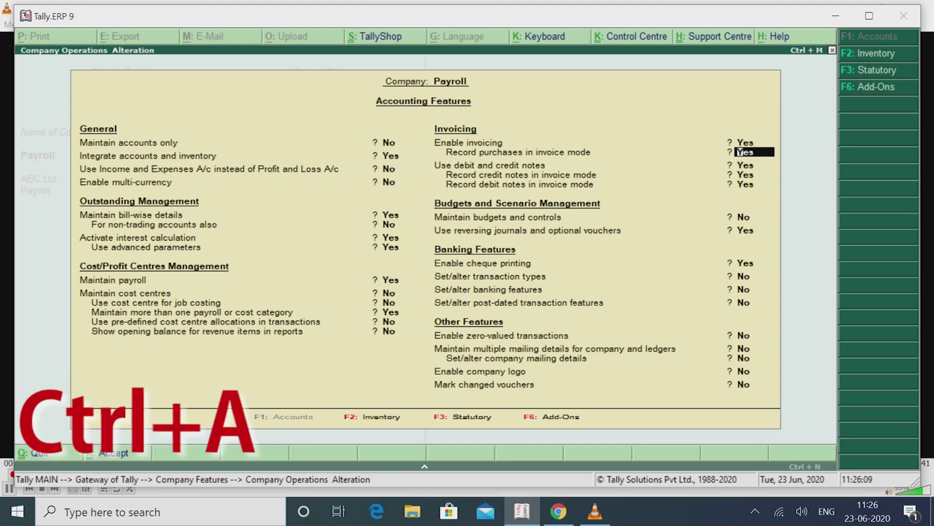
key(ctrl+a)
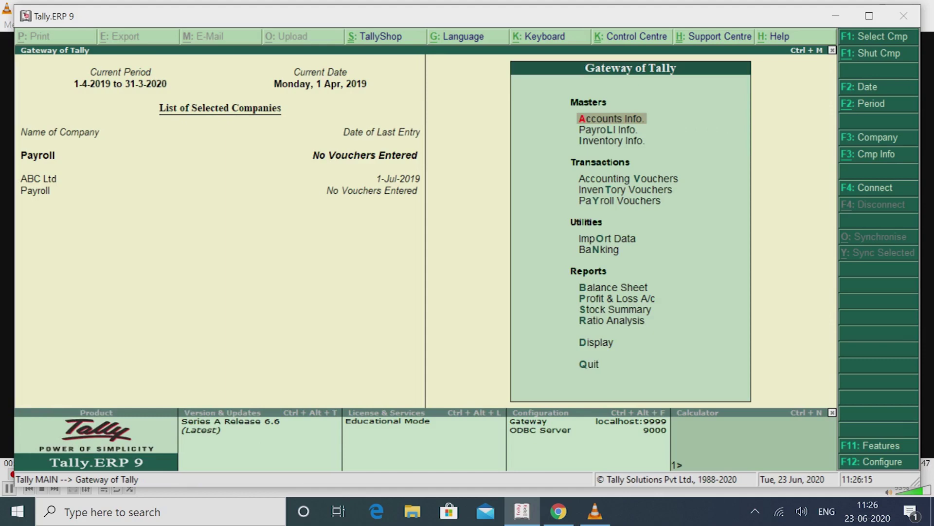
Create a simple payroll work unit with symbol Hrs, formal name Hours and 0 decimal places
key(Down)
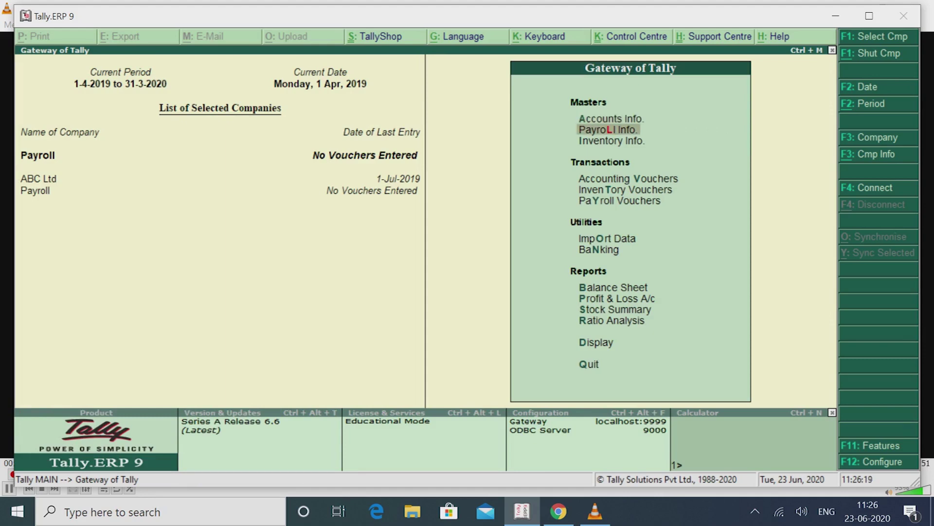
key(Return)
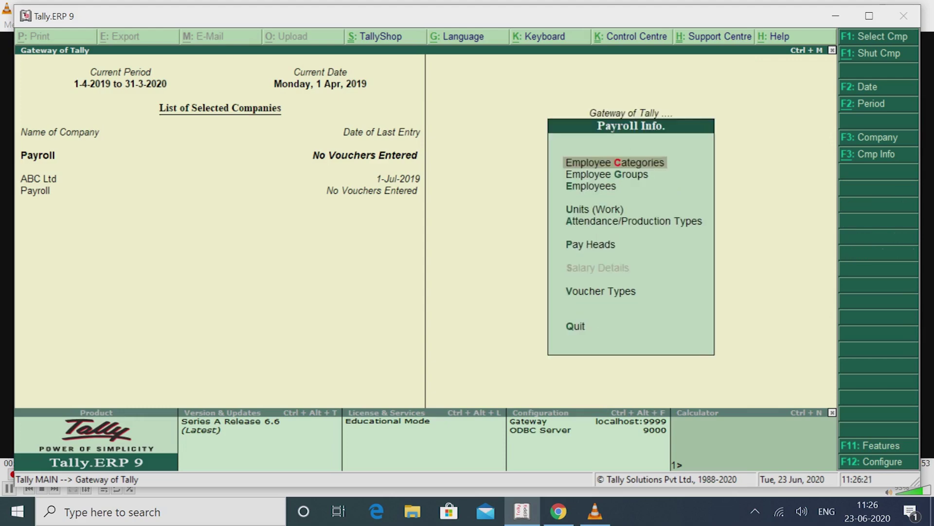
key(Down)
key(Down)
key(Down)
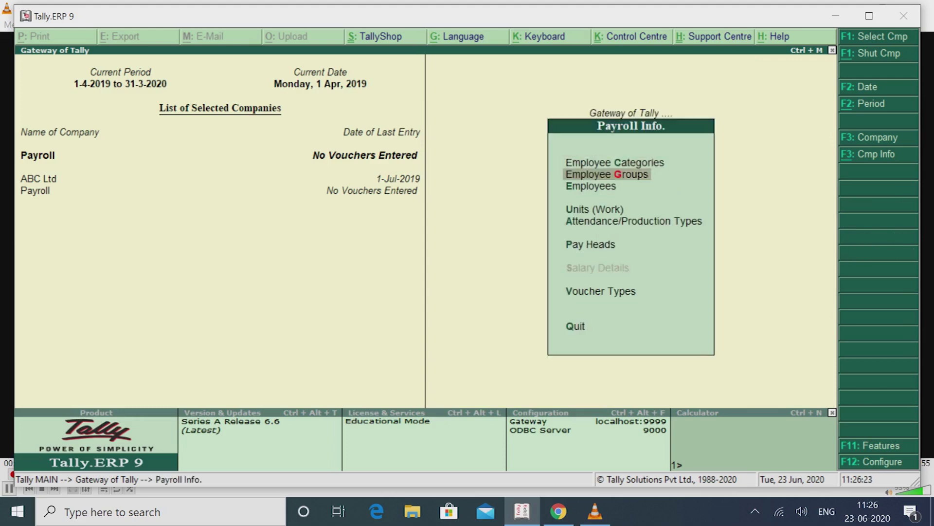
key(Return)
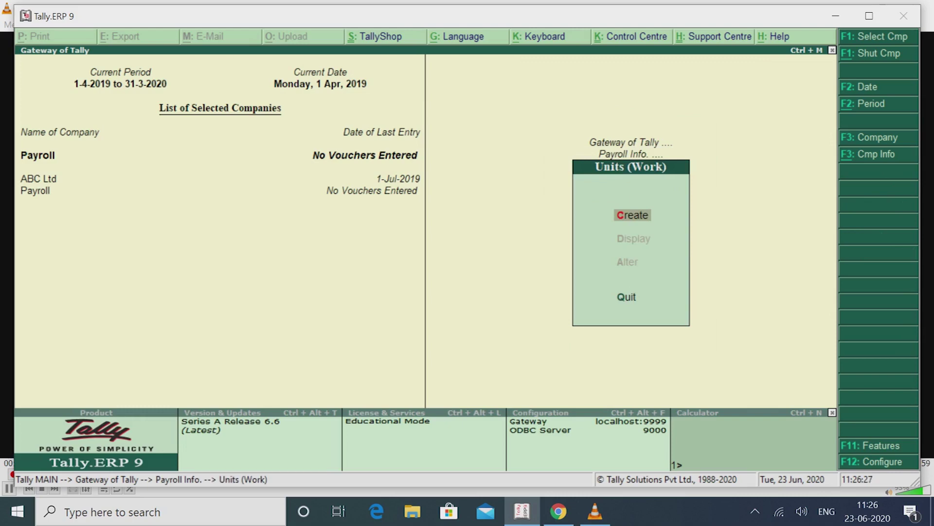
key(Return)
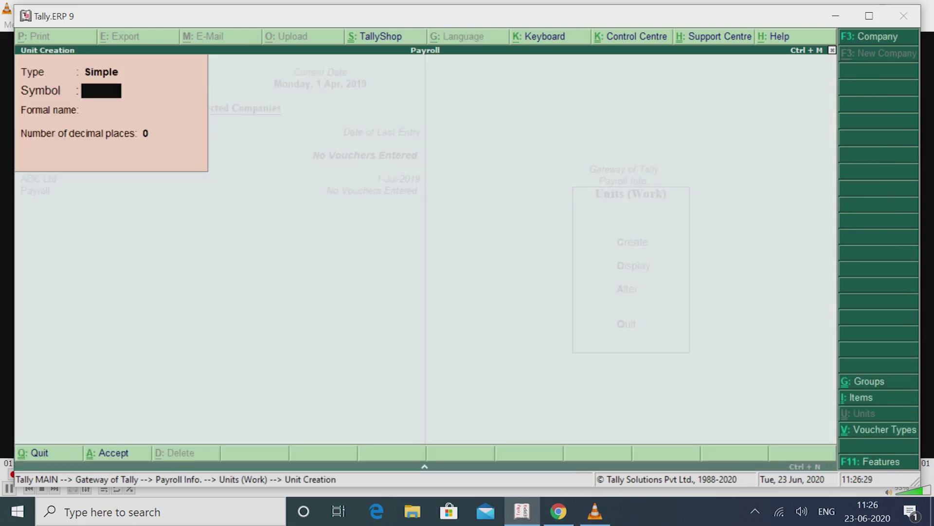
text(Hrs)
key(Return)
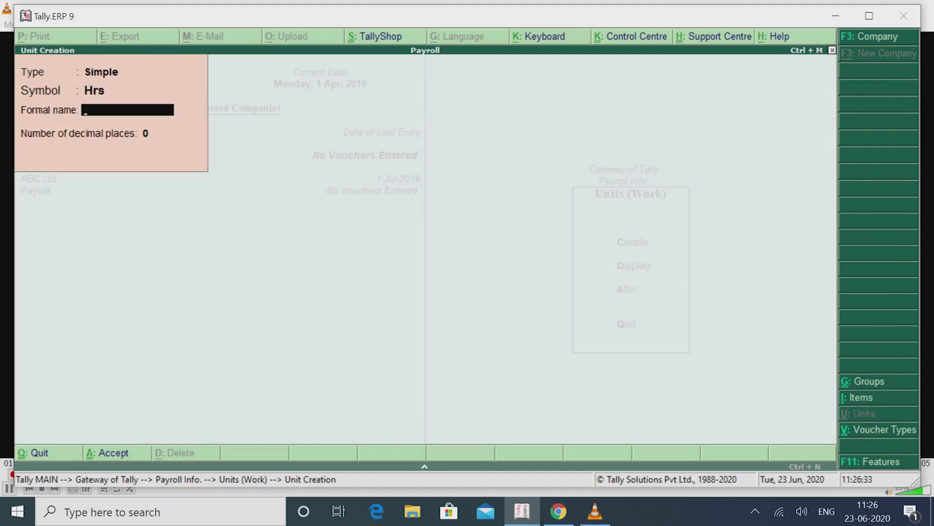
text(Hours)
key(Return)
key(Return)
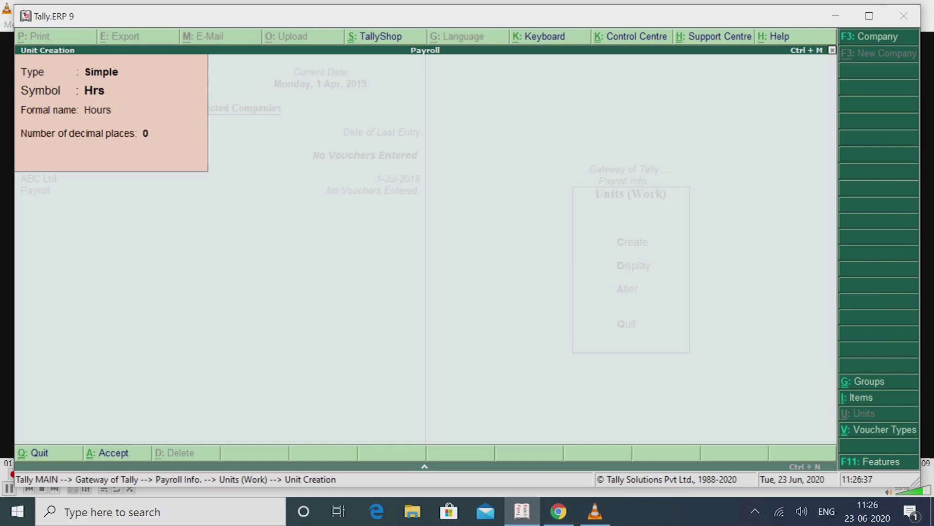
key(Return)
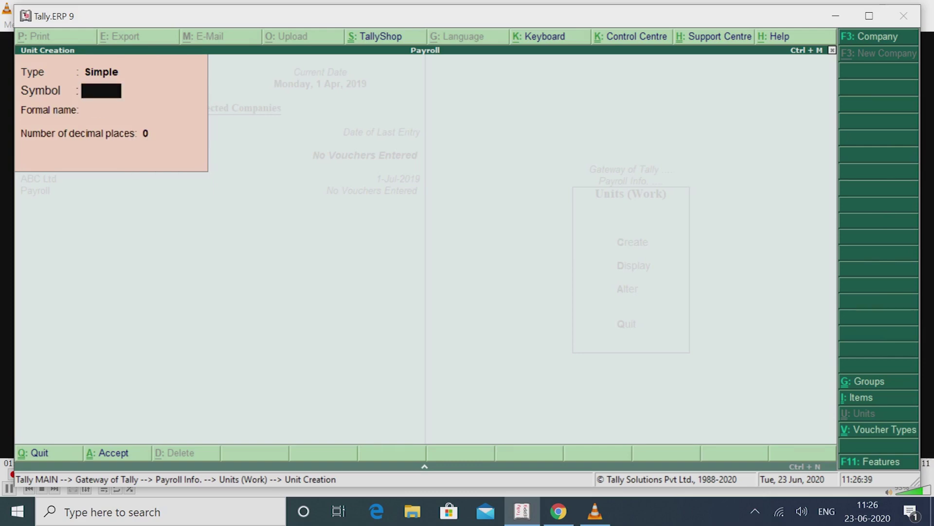
Create a simple work unit with symbol min, formal name Minute and 0 decimal places
text(min)
key(Return)
text(Minute)
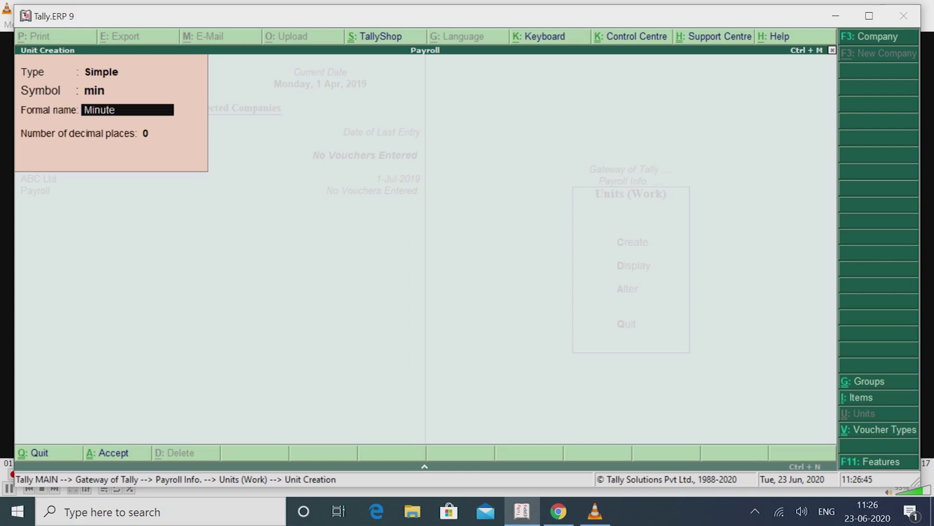
key(Return)
key(Return)
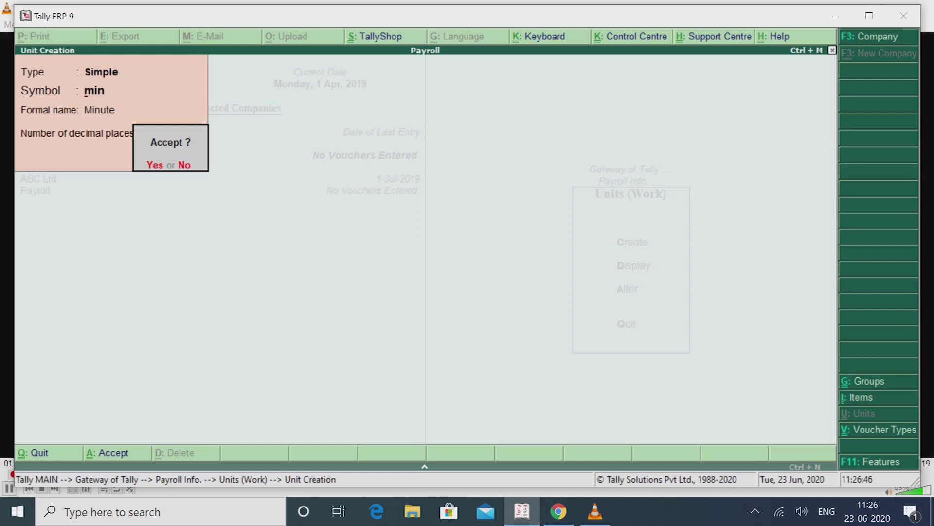
key(Return)
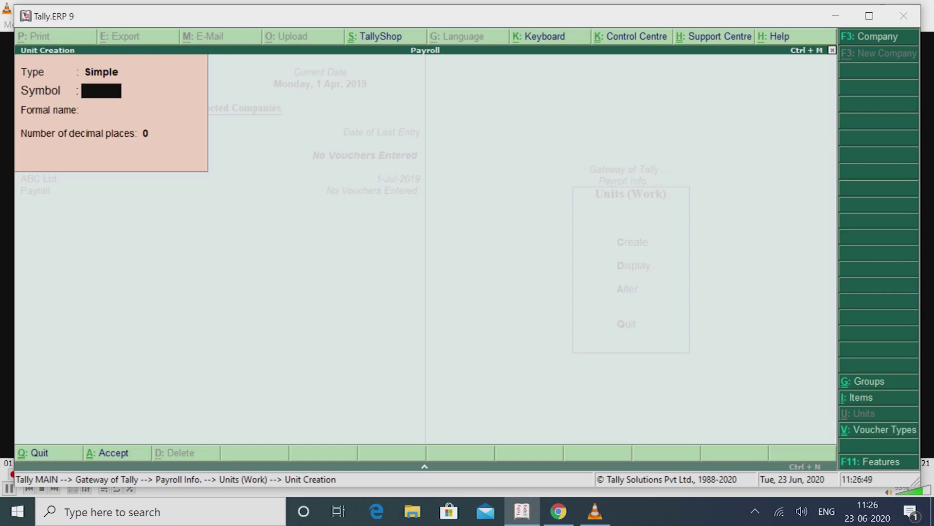
Create a simple work unit with symbol Day, formal name Days and 0 decimal places
text(Day)
key(Return)
text(Day)
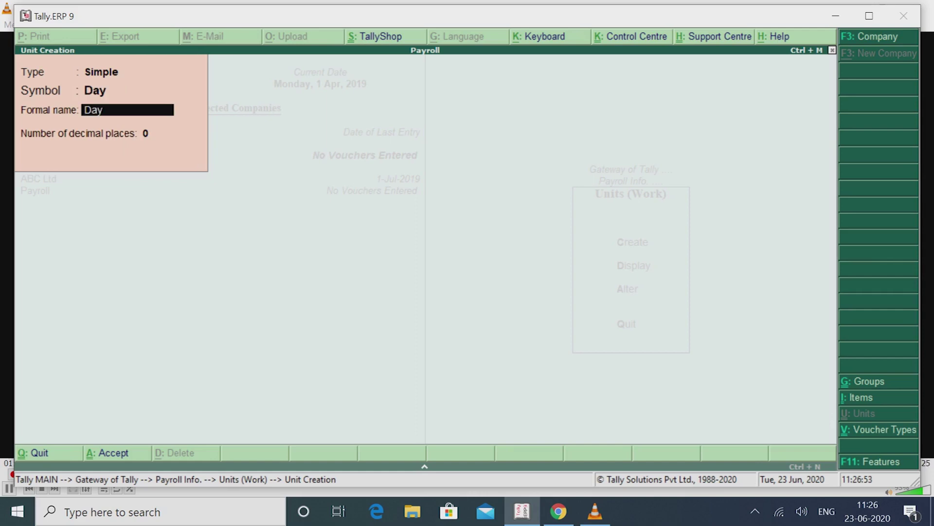
text(s)
key(Return)
key(Return)
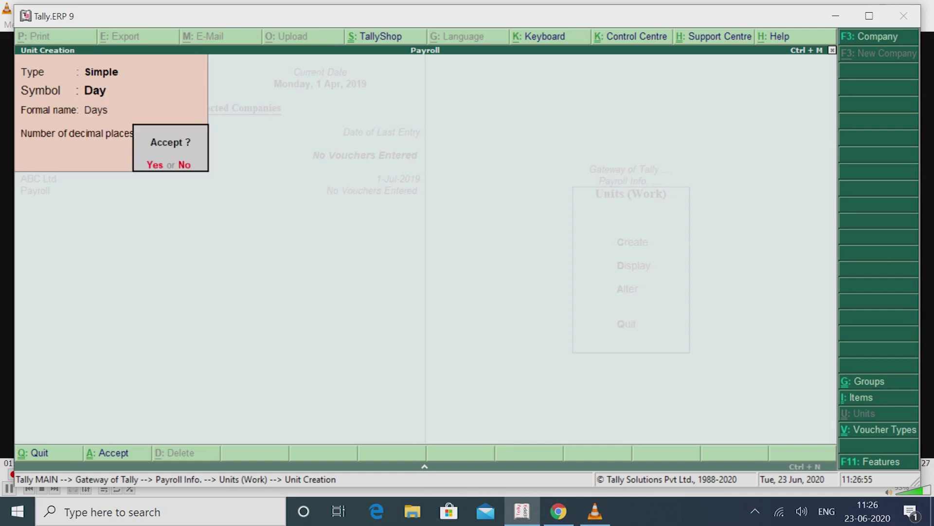
key(Return)
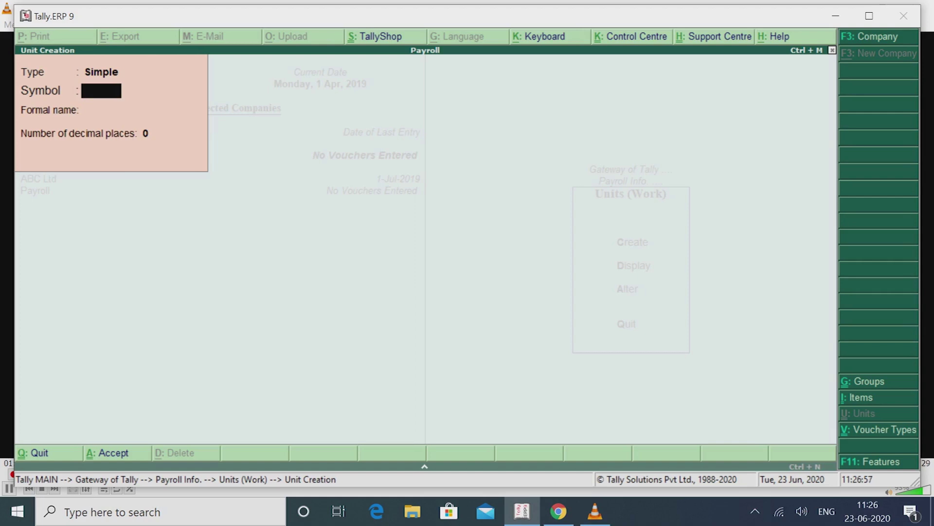
Create a compound work unit of Hrs equal to 60 Min, and leave unit creation
key(BackSpace)
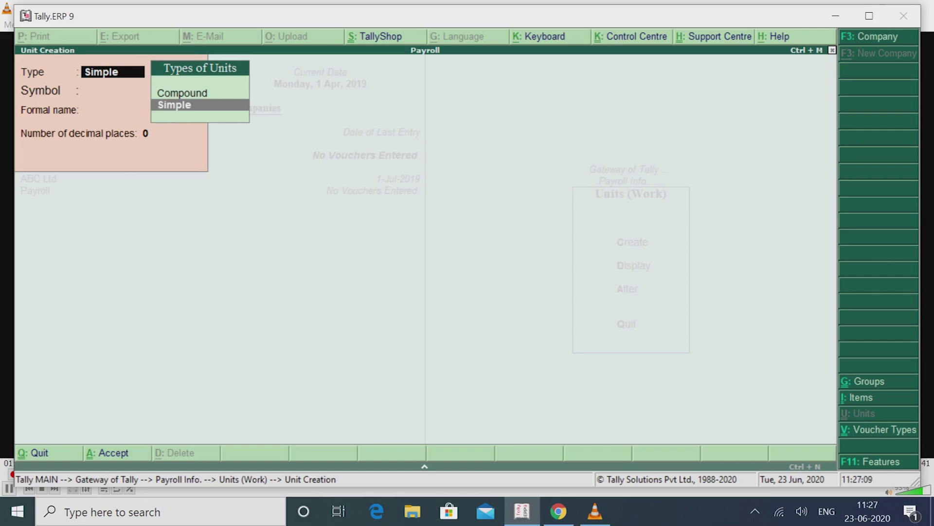
key(Up)
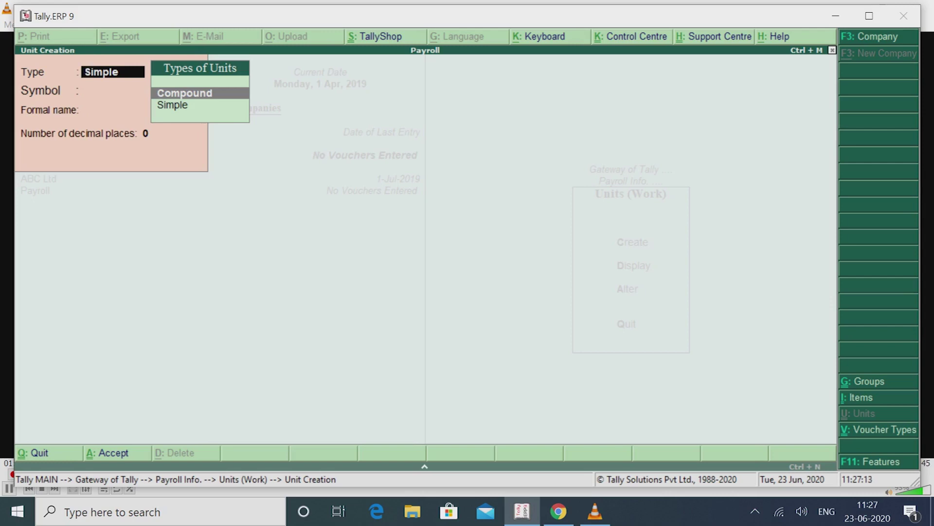
key(Return)
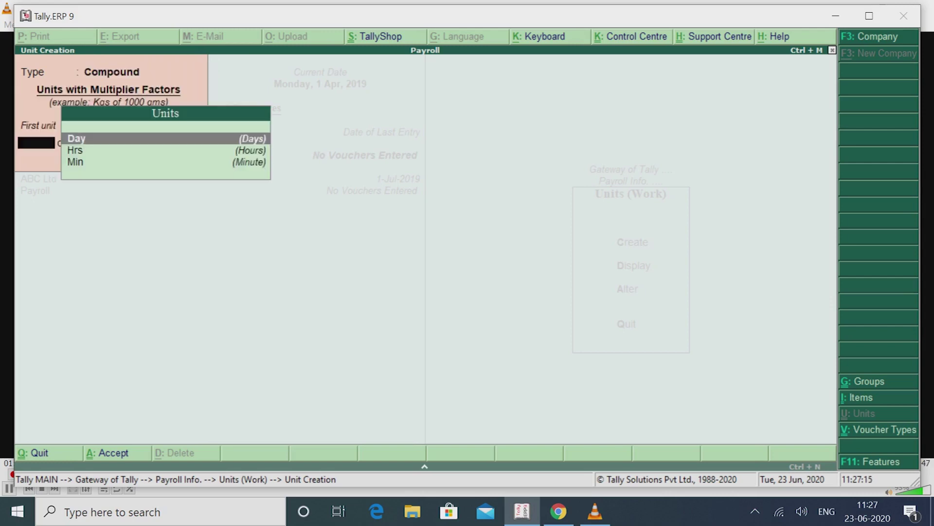
key(Down)
key(Return)
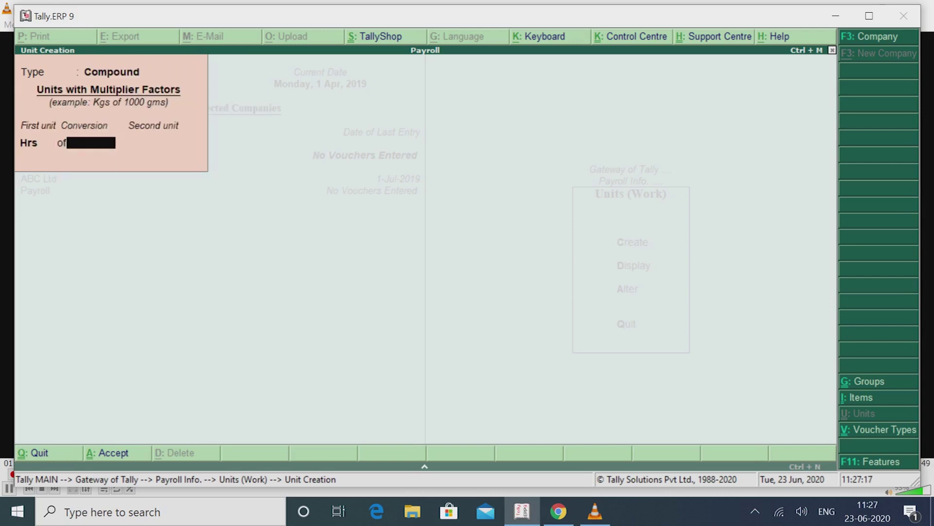
text(60)
key(Return)
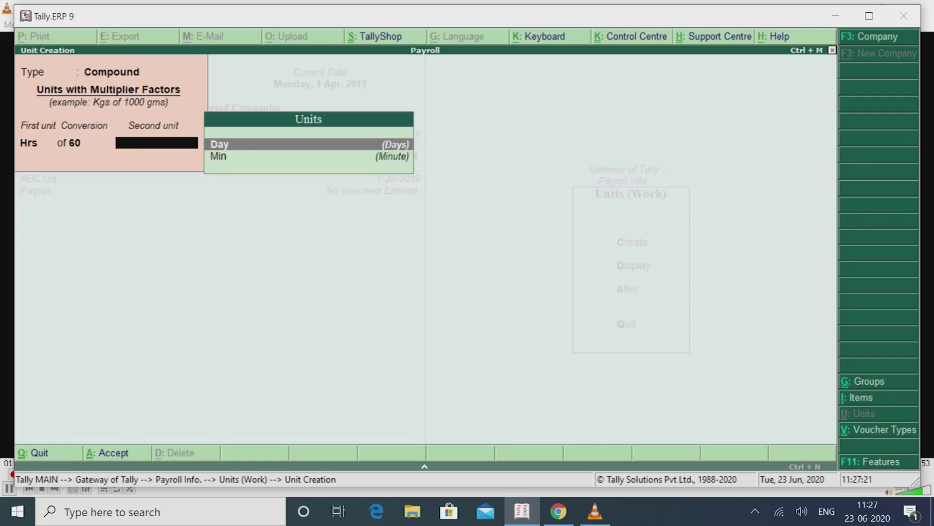
key(Down)
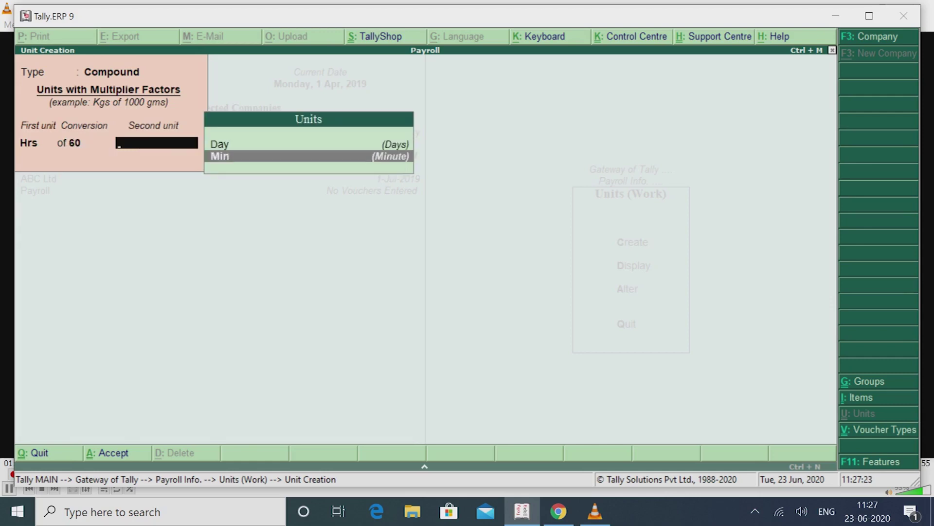
key(Return)
key(Return)
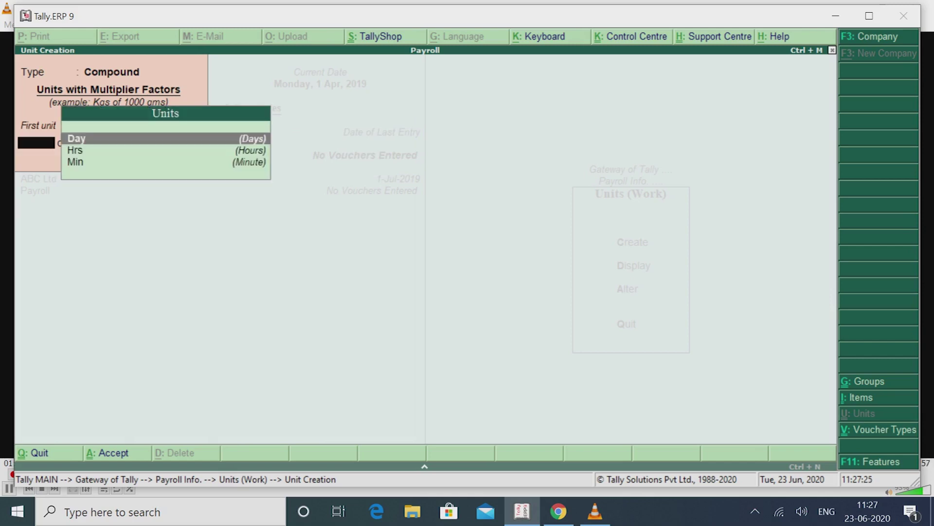
key(Escape)
key(Return)
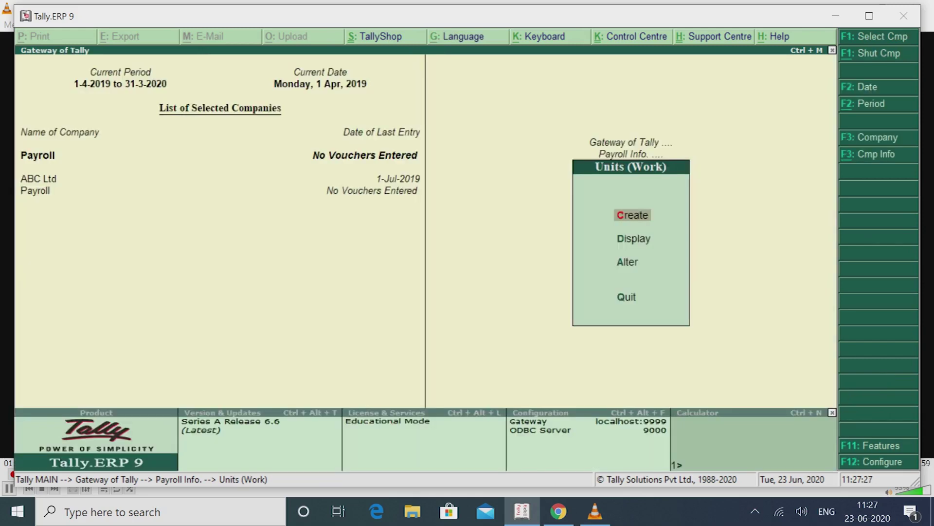
key(Escape)
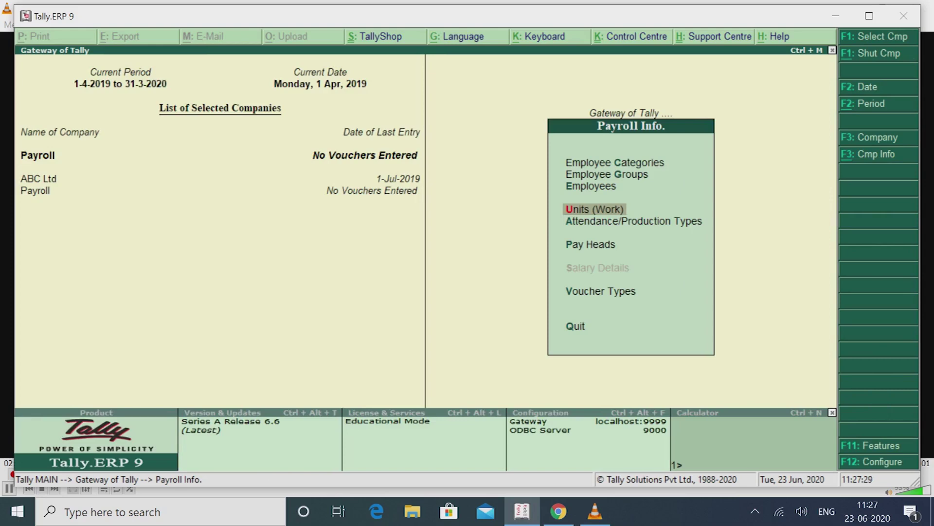
Create a Sick Leave attendance type under Primary as Attendance / Leave with Pay with period type Days
key(Down)
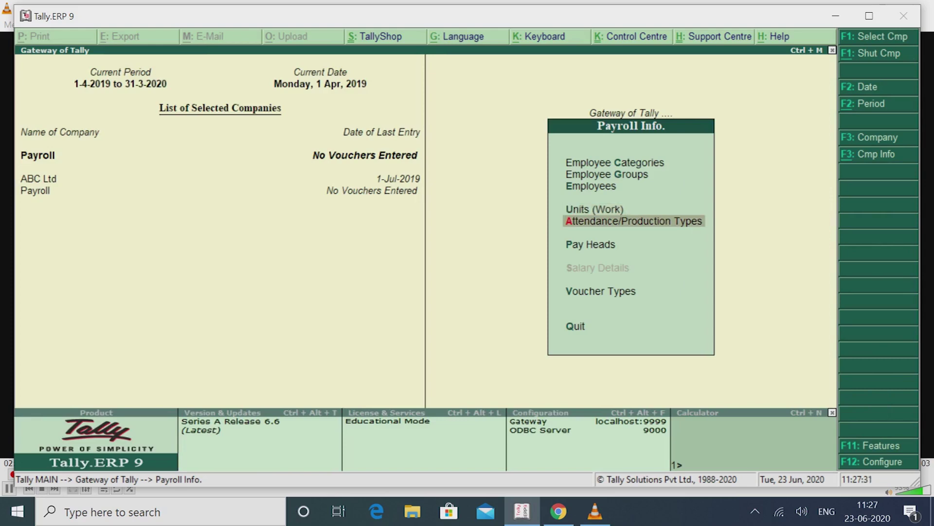
key(Return)
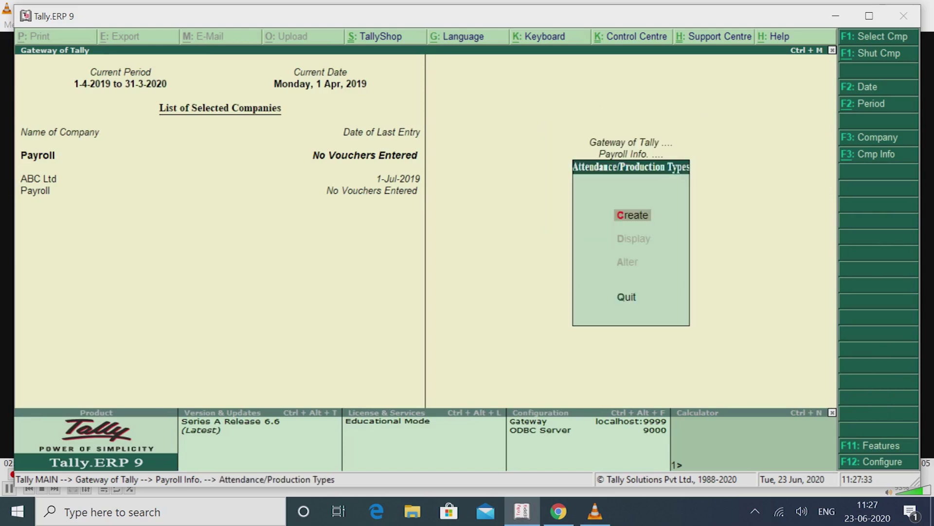
key(Return)
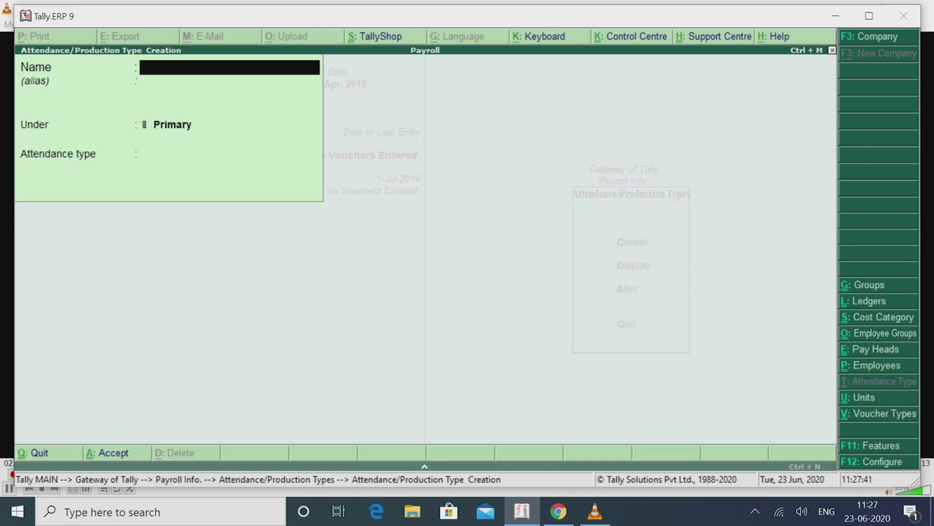
text(Si)
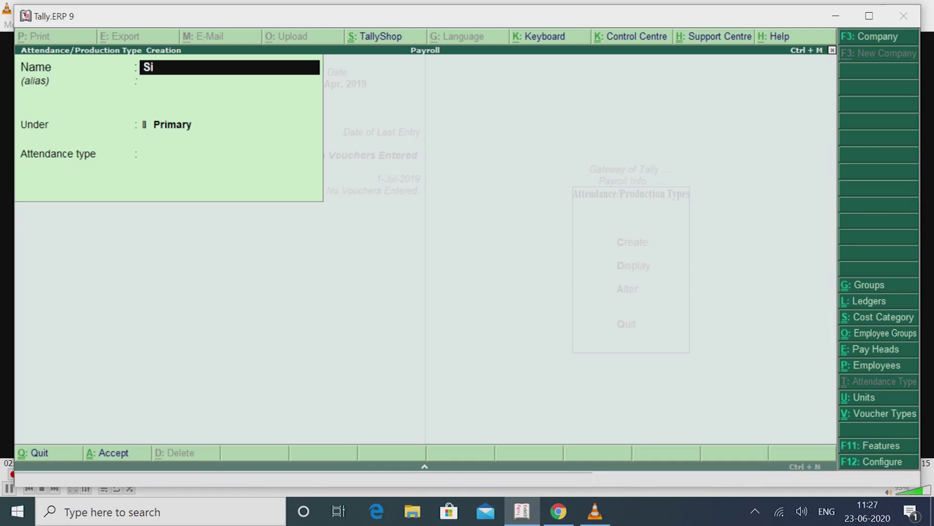
text(ck Leave)
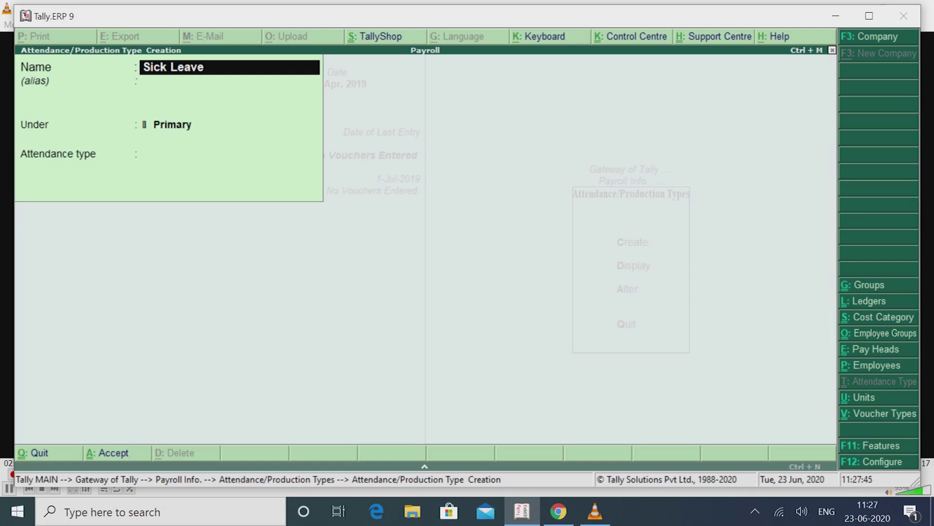
key(Return)
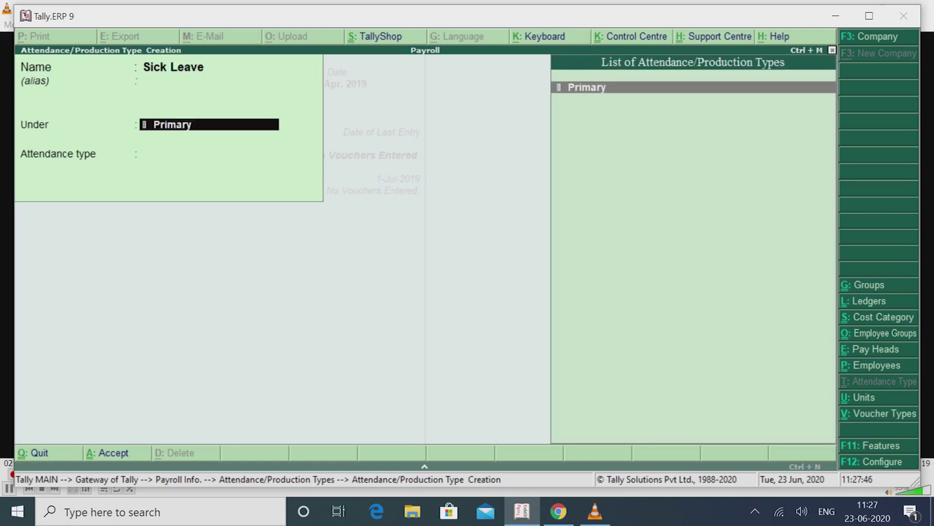
key(Return)
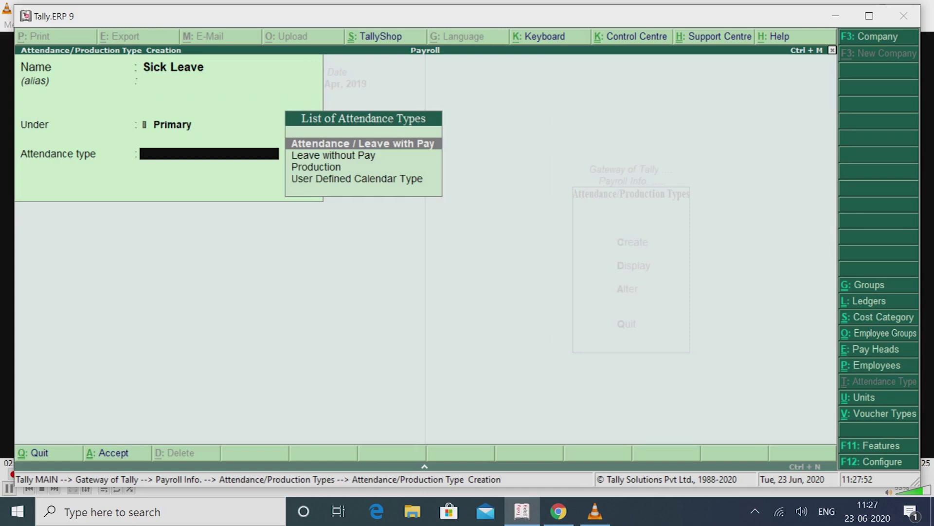
key(Return)
key(Return)
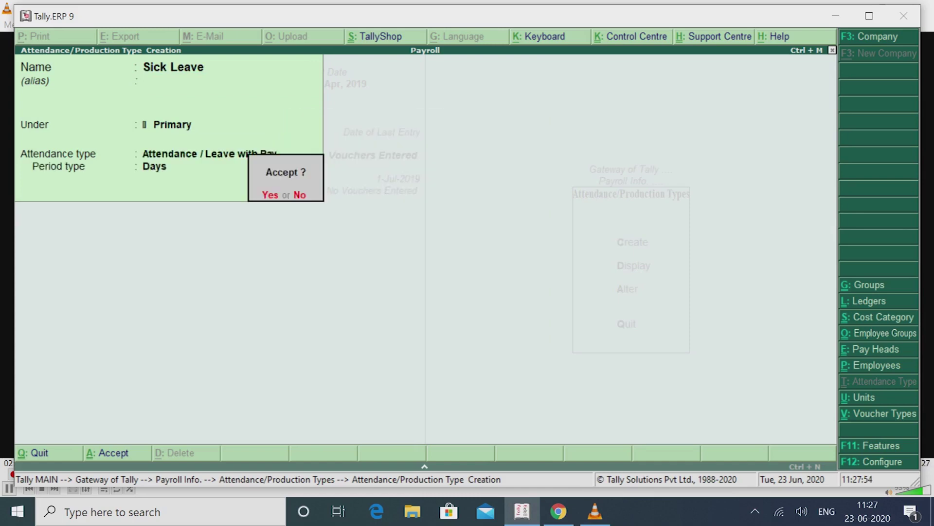
key(Return)
Create an Absent attendance type under Primary as Leave without Pay
text(Absent)
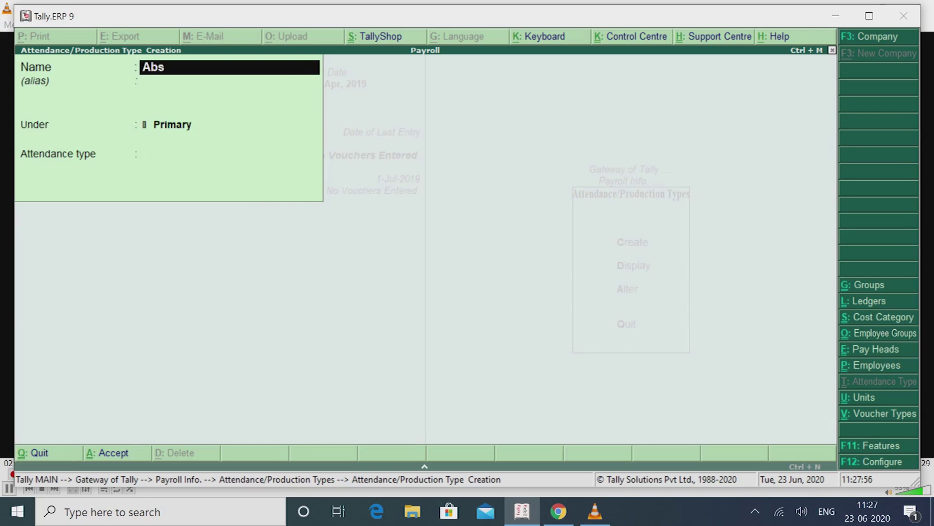
key(Return)
key(Return)
key(Return)
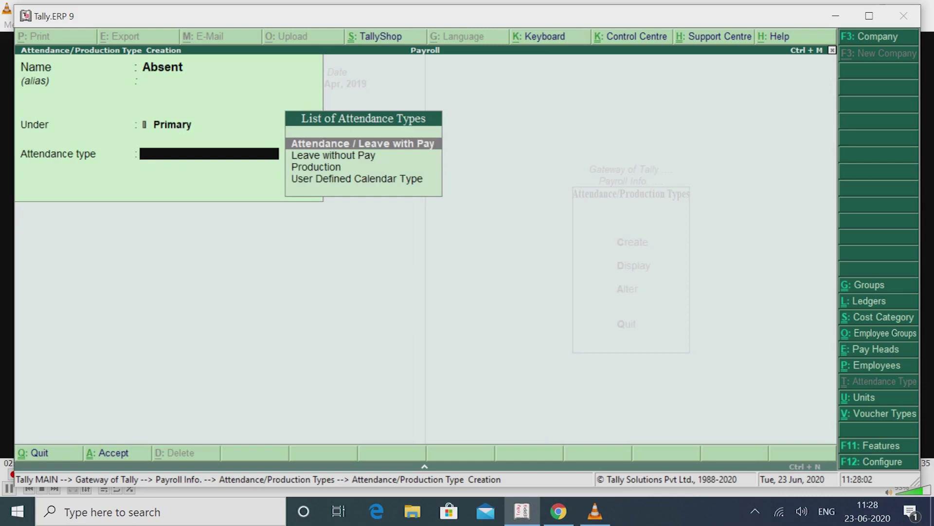
key(Down)
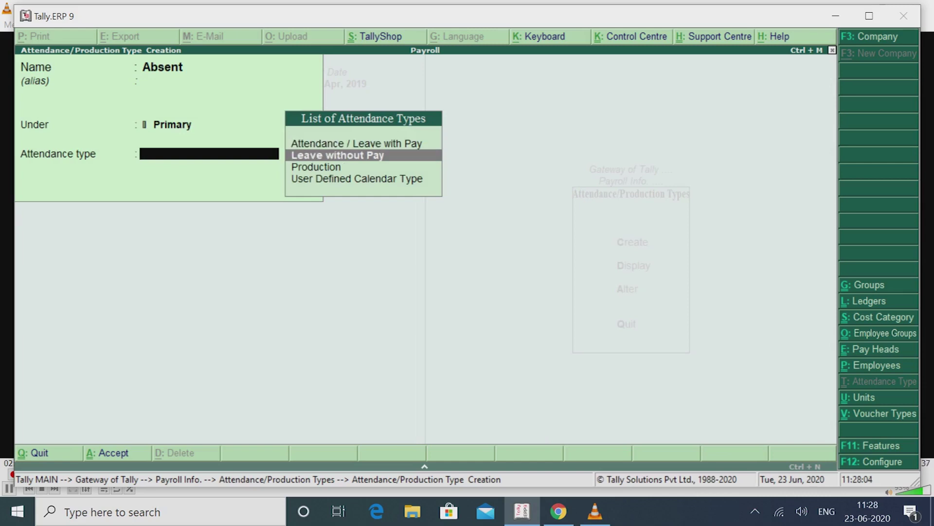
key(Return)
key(Return)
key(Return)
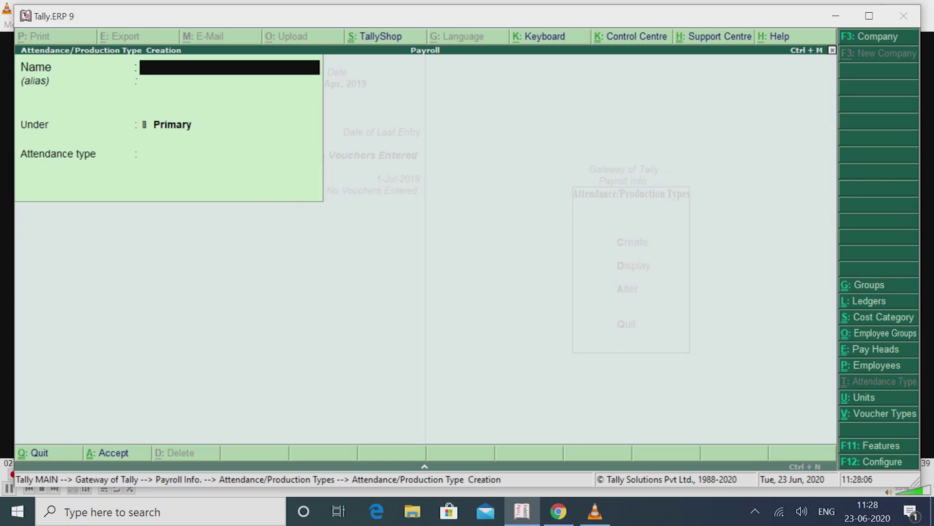
Create an Over Time type under Primary as Production with unit Hrs, and leave attendance type creation
text(Over Time)
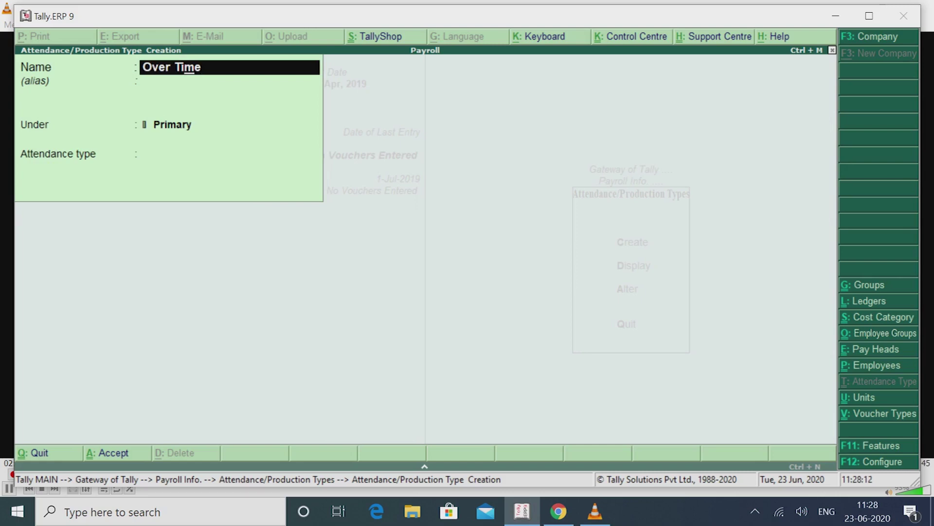
key(Return)
key(Return)
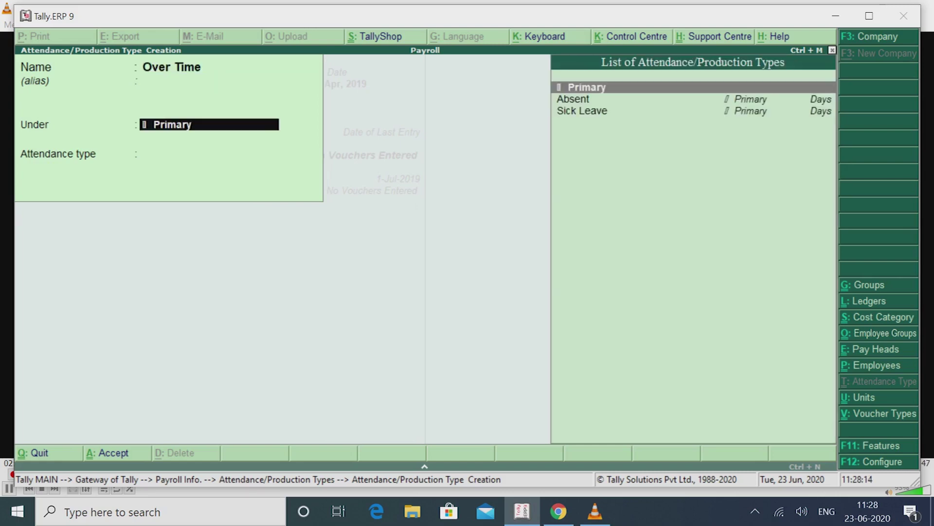
key(Return)
key(Down)
key(Down)
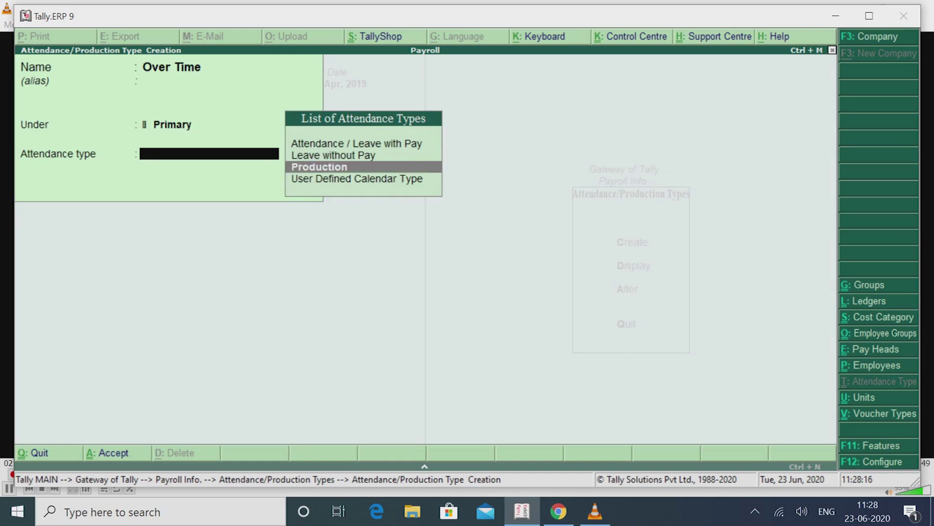
key(Return)
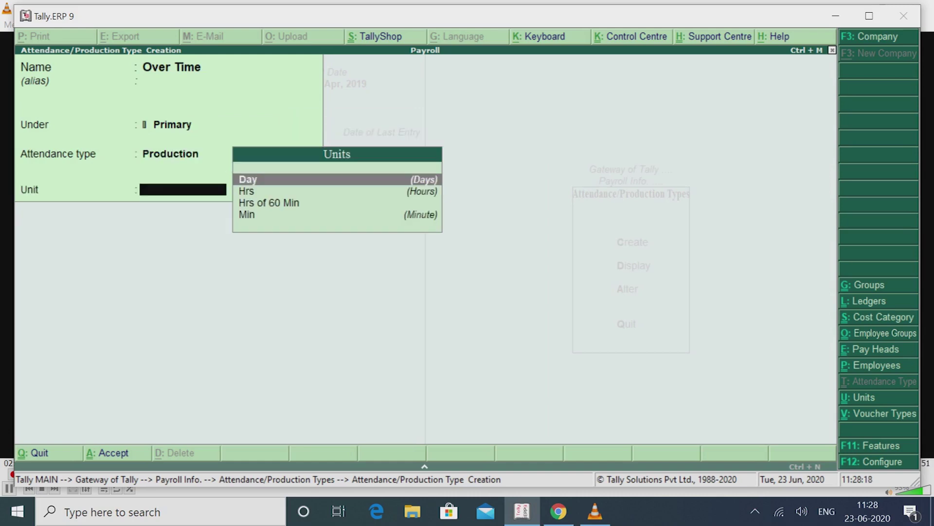
key(Down)
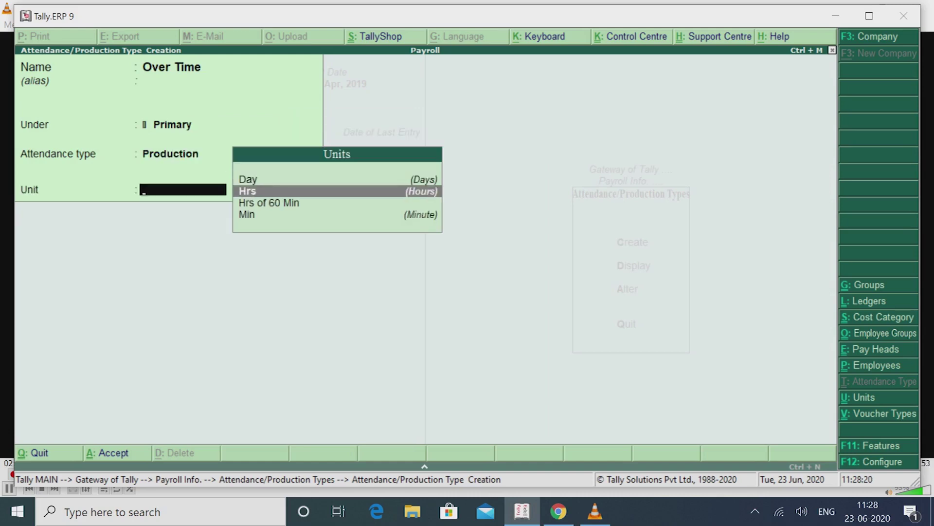
key(Return)
key(Return)
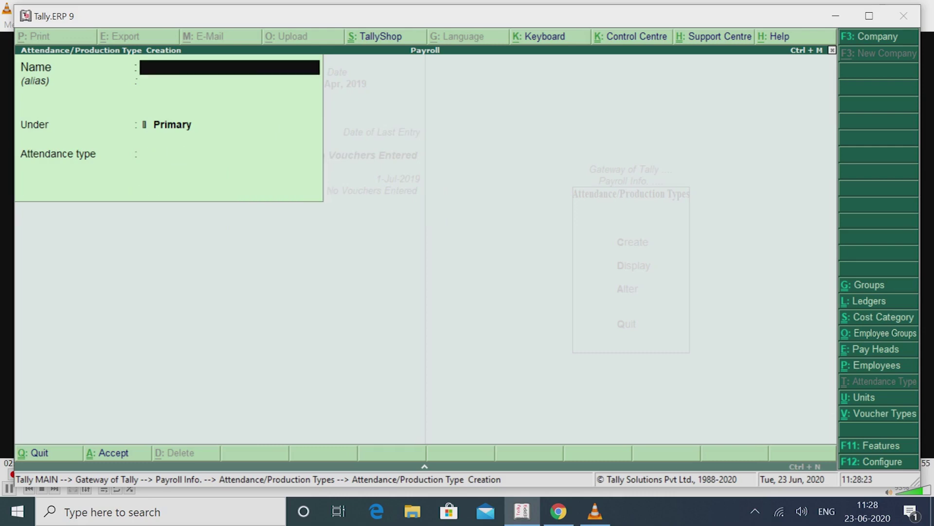
key(Escape)
key(Return)
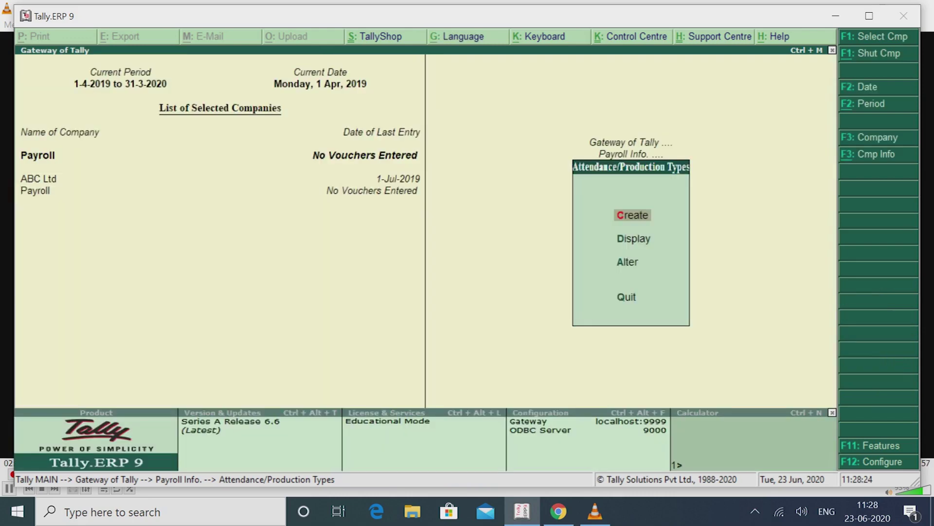
key(Escape)
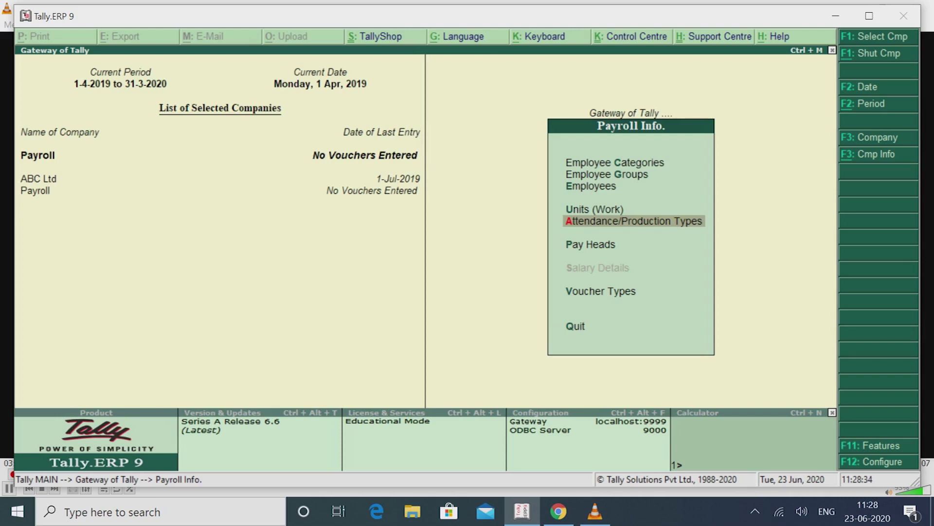
Start a new pay head named Basic Salary with pay head type Earnings for Employees and income type Fixed
key(Down)
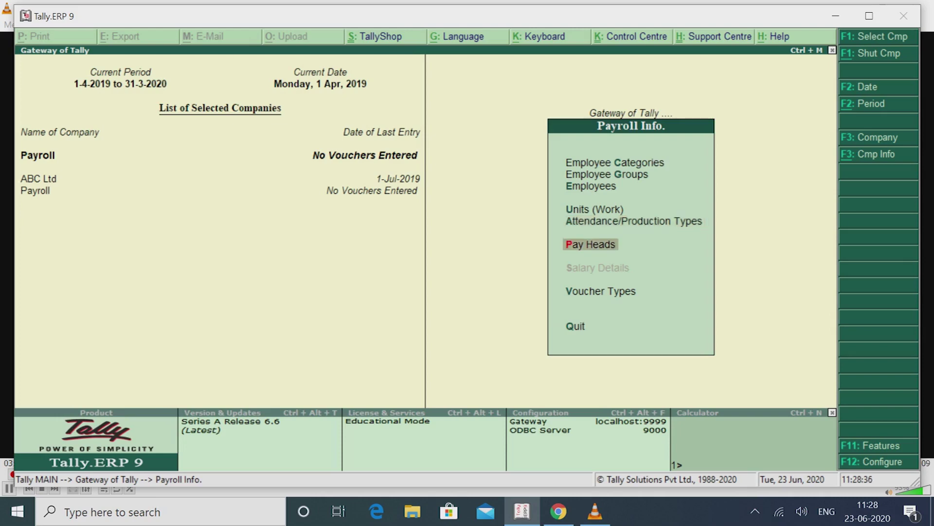
key(Return)
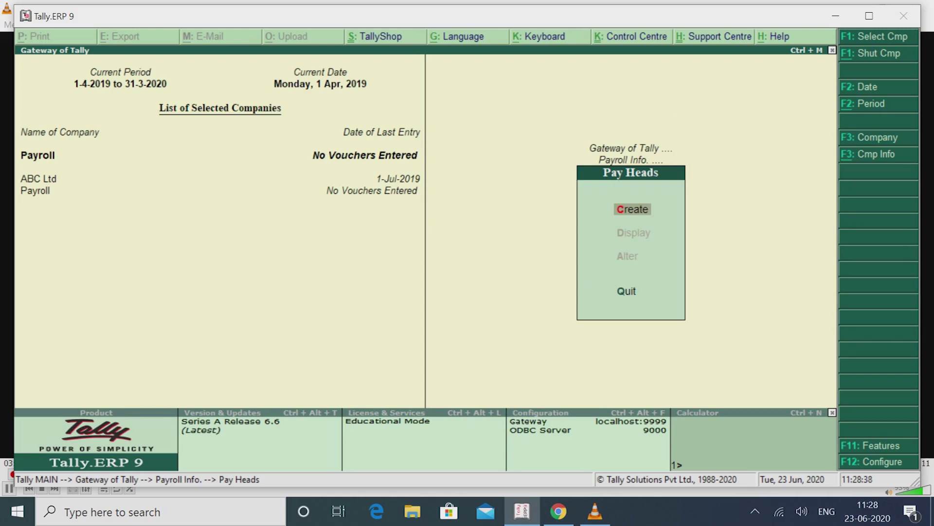
key(Return)
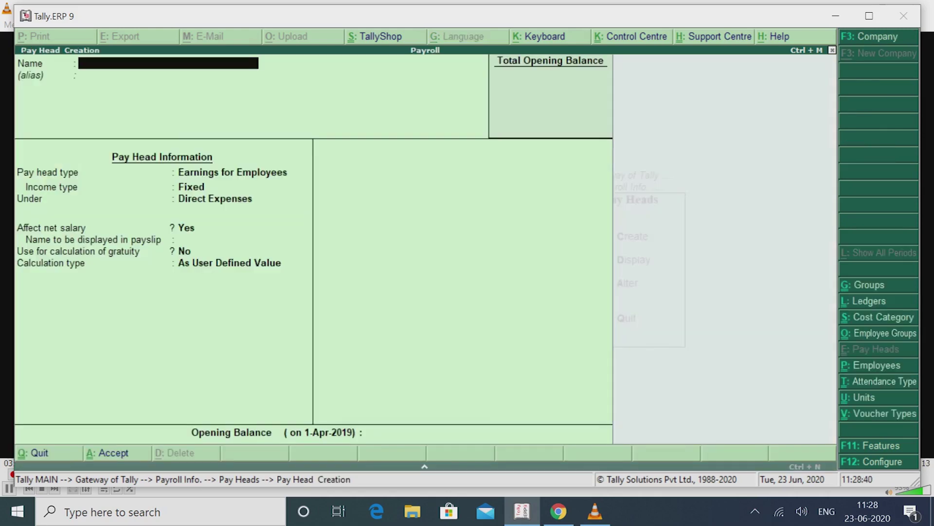
text(Basic Salary)
key(Return)
key(Return)
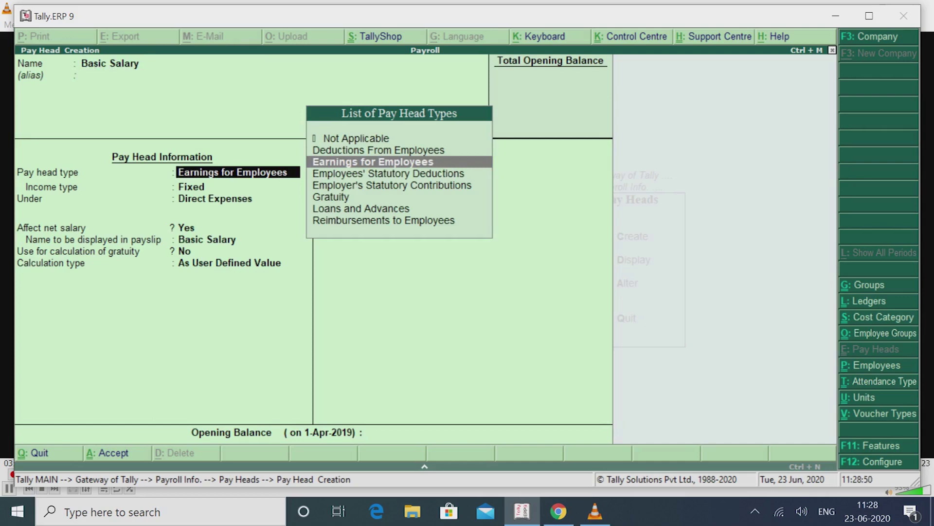
key(Return)
key(Return)
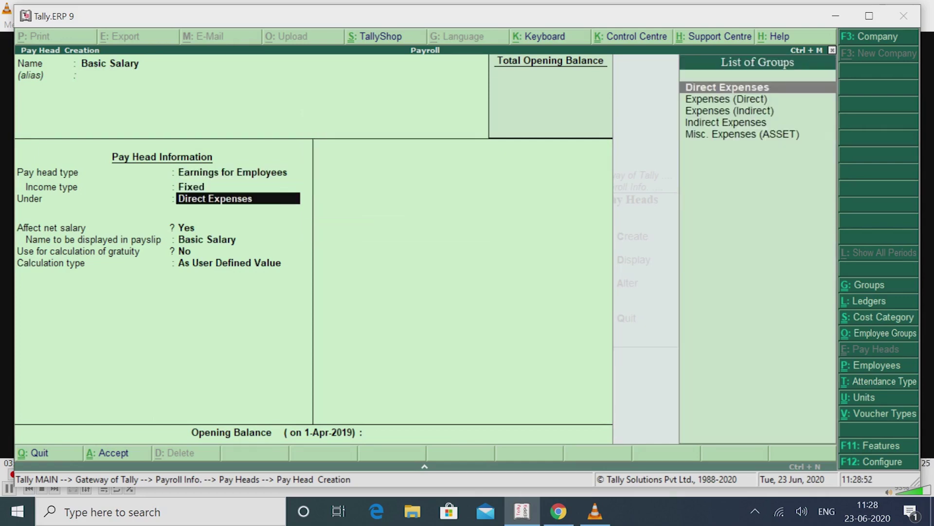
Place the Basic Salary pay head under Indirect Expenses, affecting net salary and not used for gratuity calculation
key(Down)
key(Down)
key(Down)
key(Return)
key(Return)
key(Return)
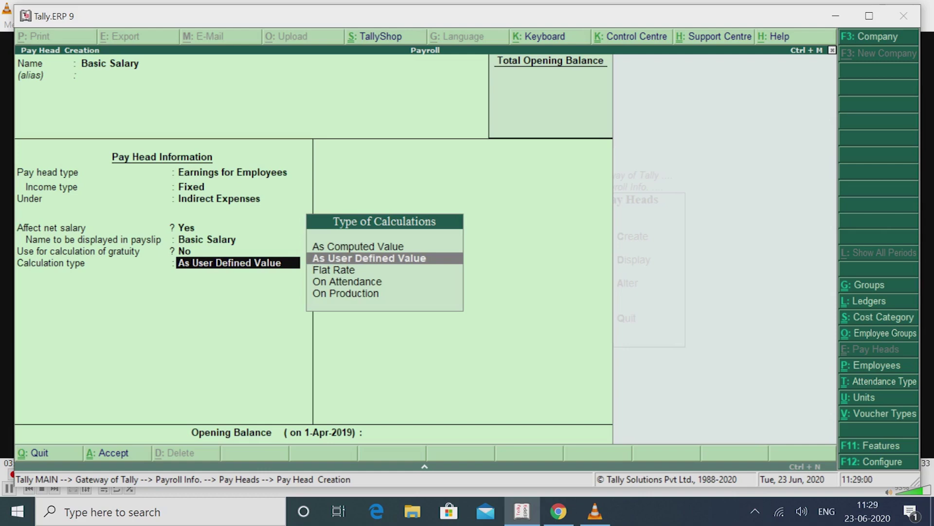
Set the pay head's calculation type to On Attendance with Sick Leave as the attendance/leave with pay
key(Down)
key(Down)
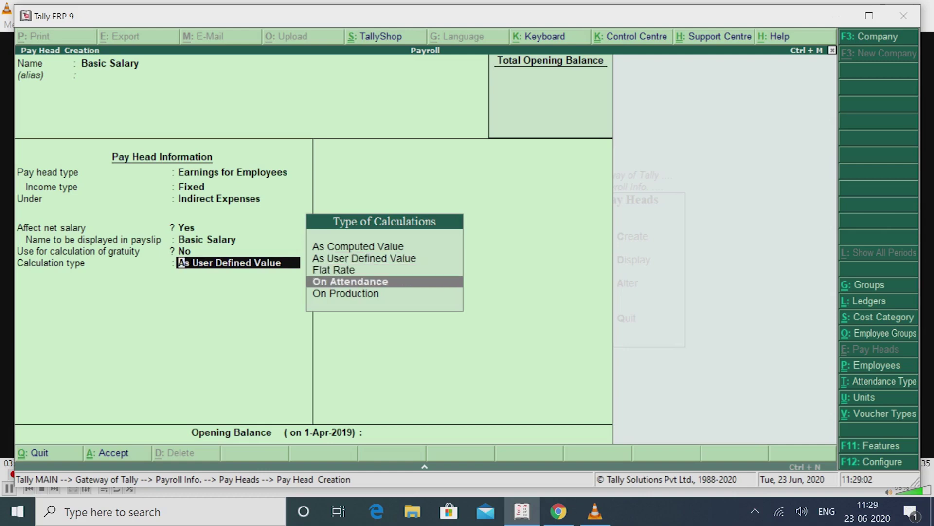
key(Return)
key(Down)
key(Return)
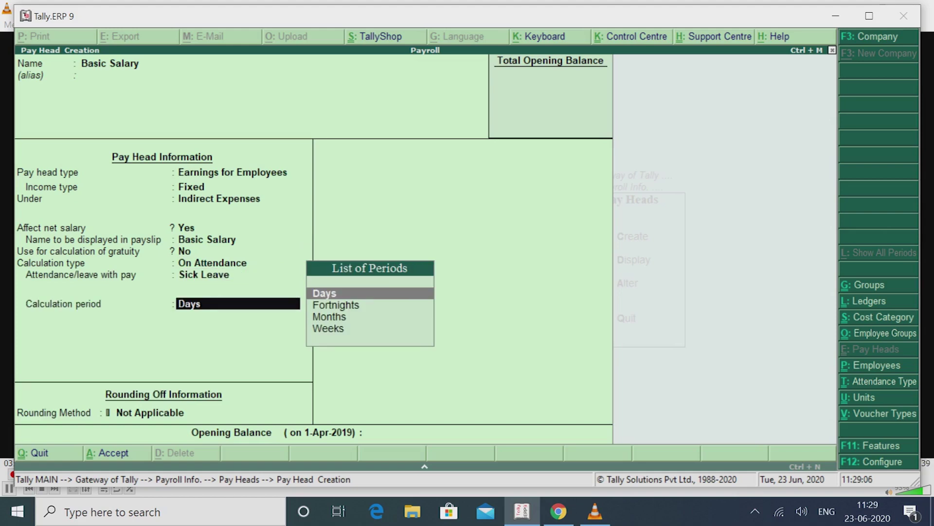
Set the calculation period to Months on a User Defined basis of 30 days with rounding Not Applicable, and save the pay head
key(Down)
key(Down)
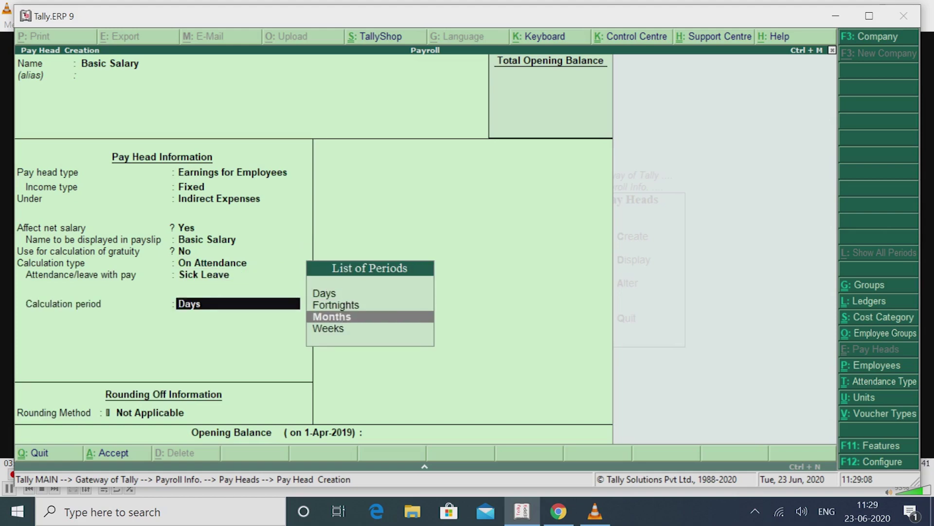
key(Return)
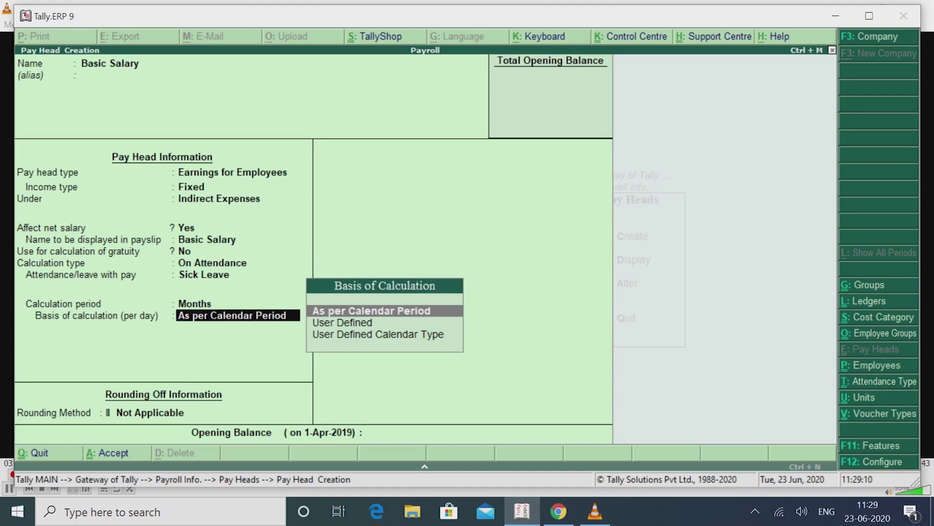
key(Down)
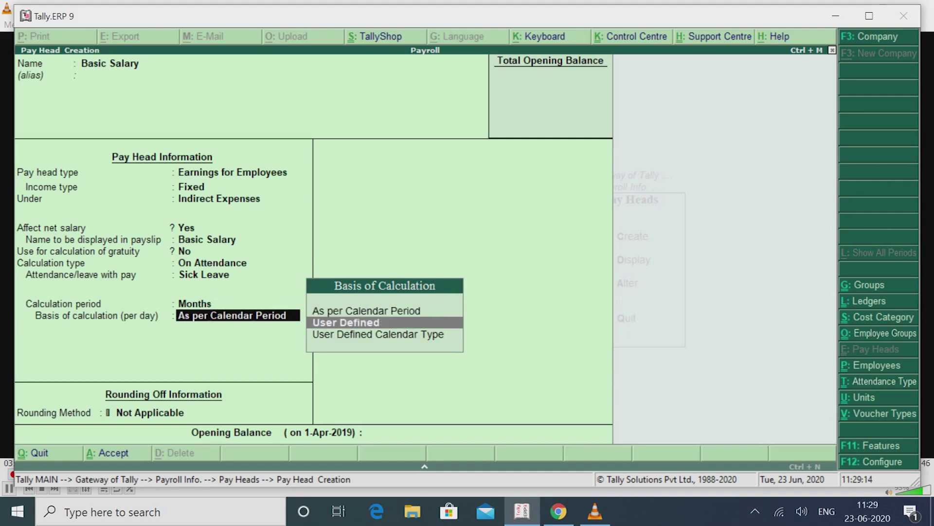
key(Return)
text(30)
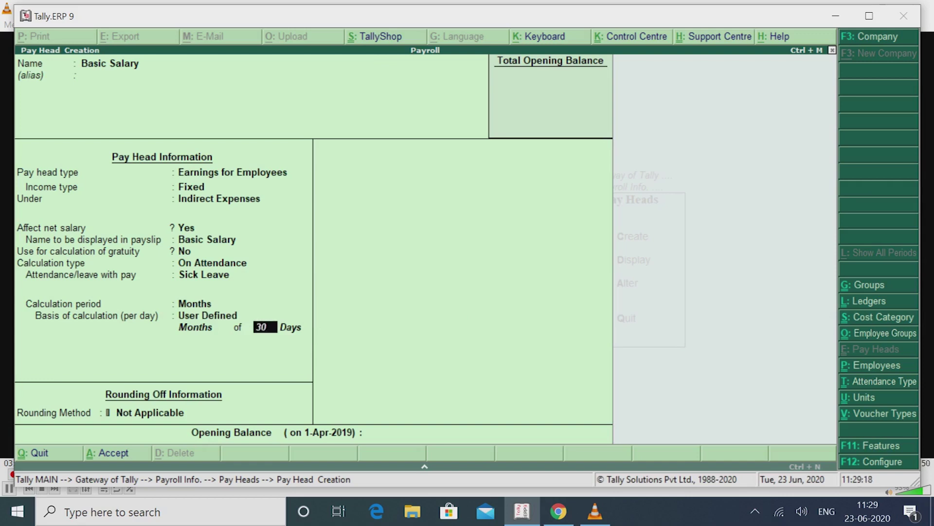
key(Return)
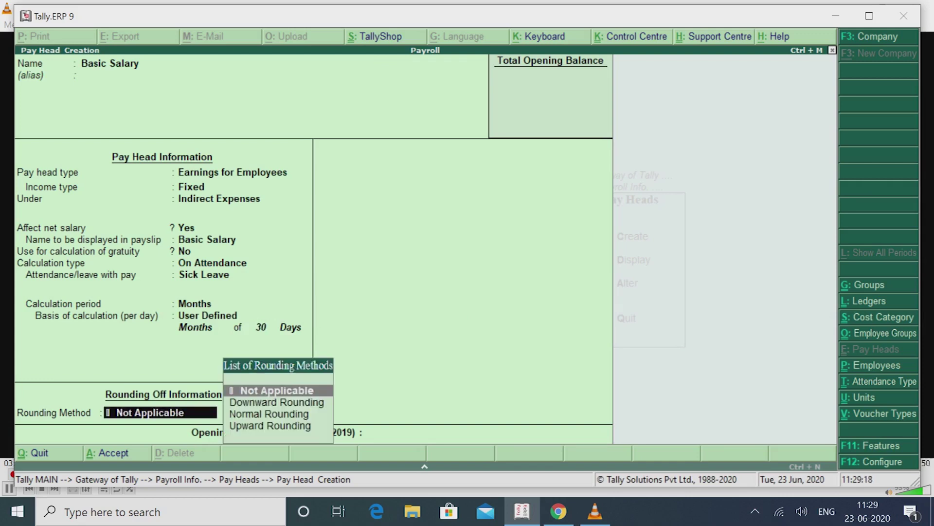
key(Return)
key(Return)
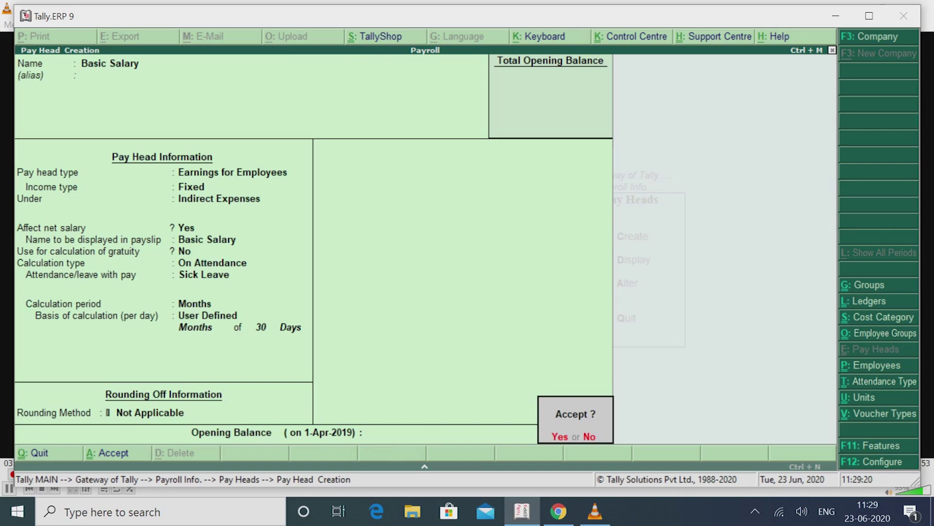
key(Return)
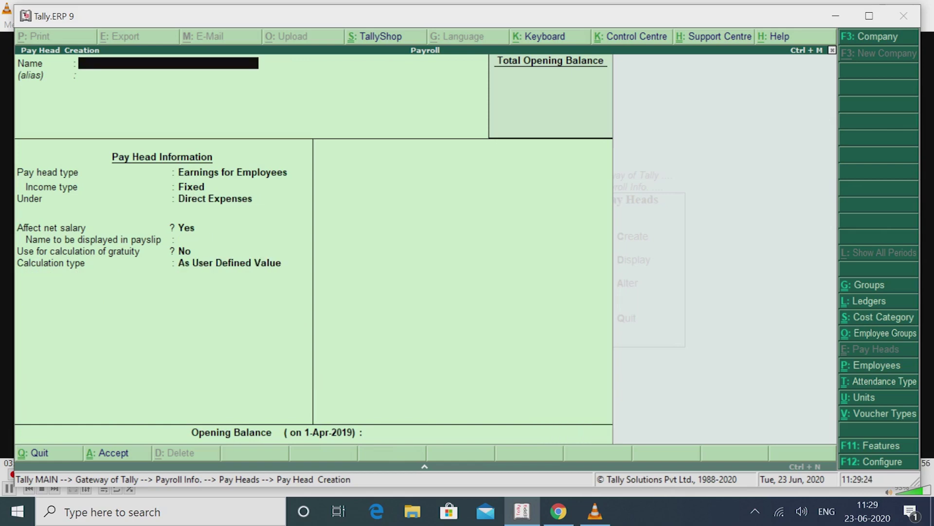
Start a new pay head named TA with pay head type Earnings for Employees and income type Fixed
text(TA)
key(Return)
key(Return)
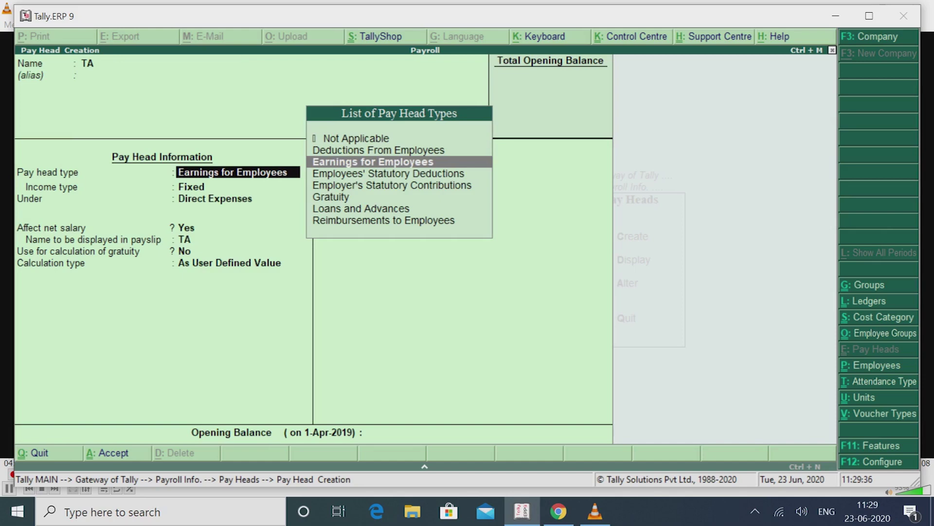
key(Return)
key(Return)
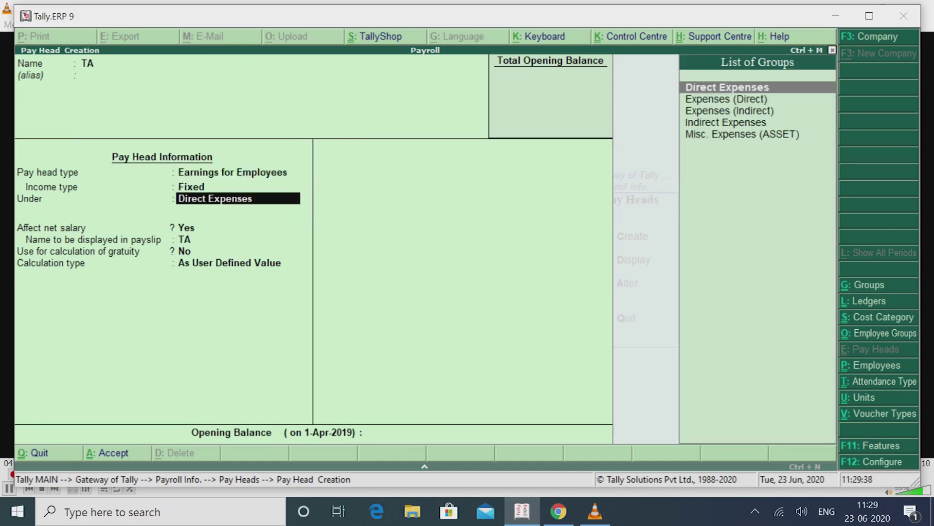
Place the TA pay head under Indirect Expenses, affecting net salary and not used for gratuity calculation
key(Down)
key(Down)
key(Down)
key(Return)
key(Return)
key(Return)
key(Return)
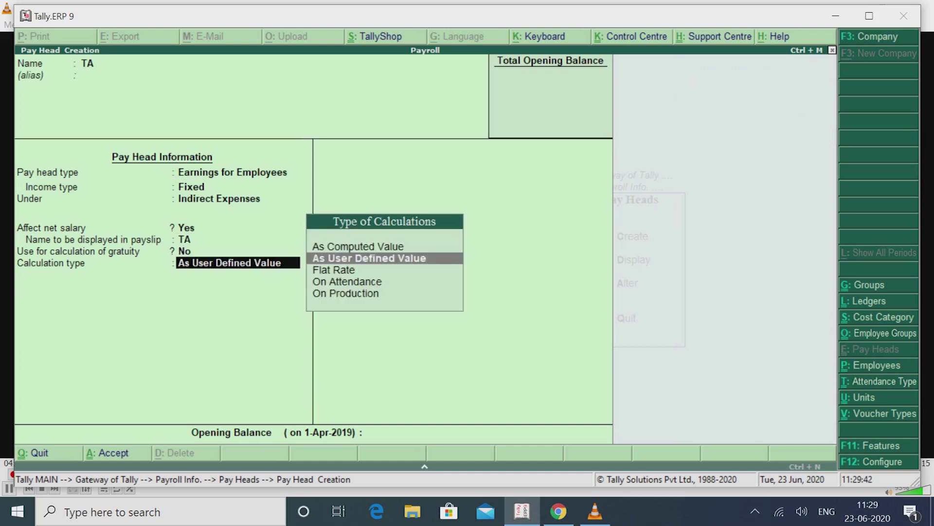
Set TA's calculation type to Flat Rate with a Days calculation period and rounding Not Applicable, and save the pay head
key(Down)
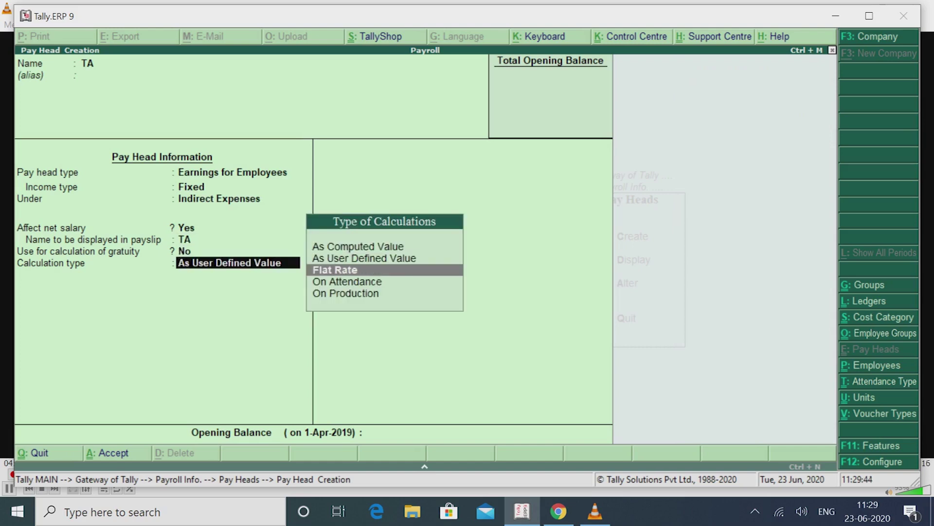
key(Return)
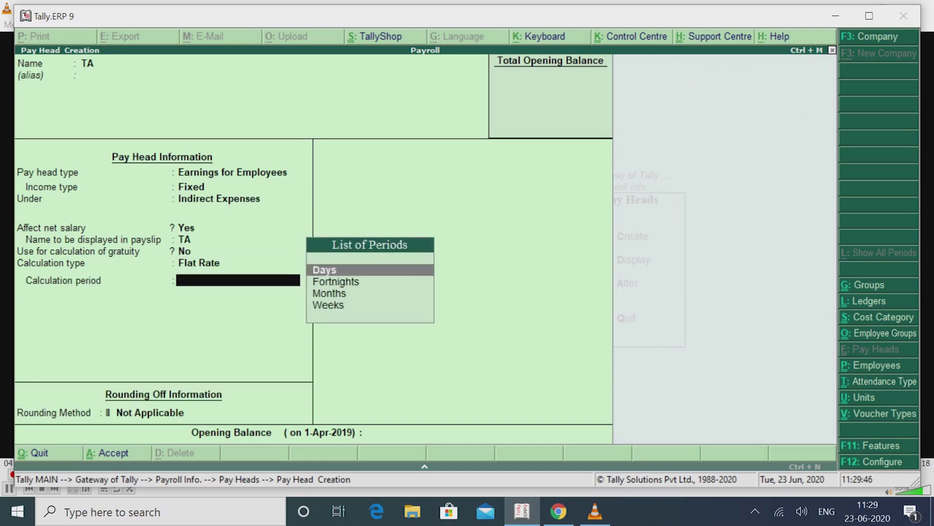
key(Down)
key(Up)
key(Return)
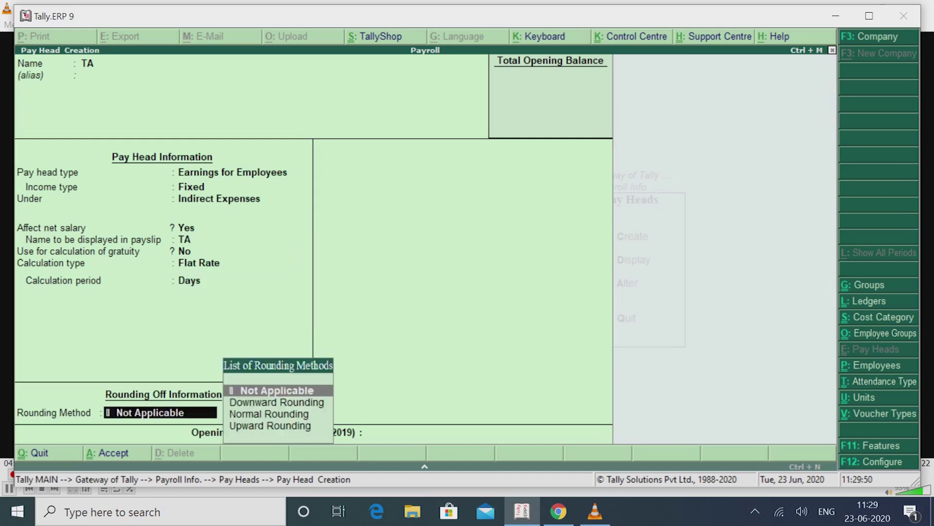
key(Return)
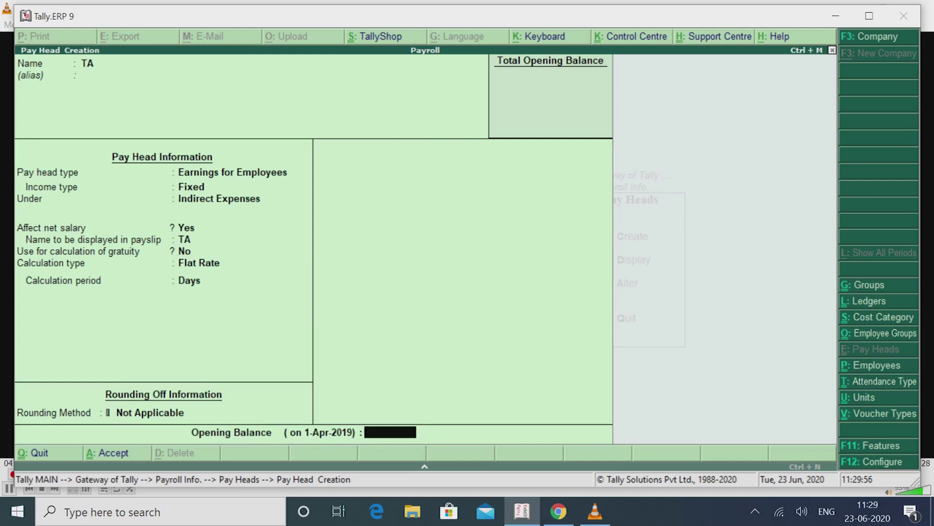
key(Return)
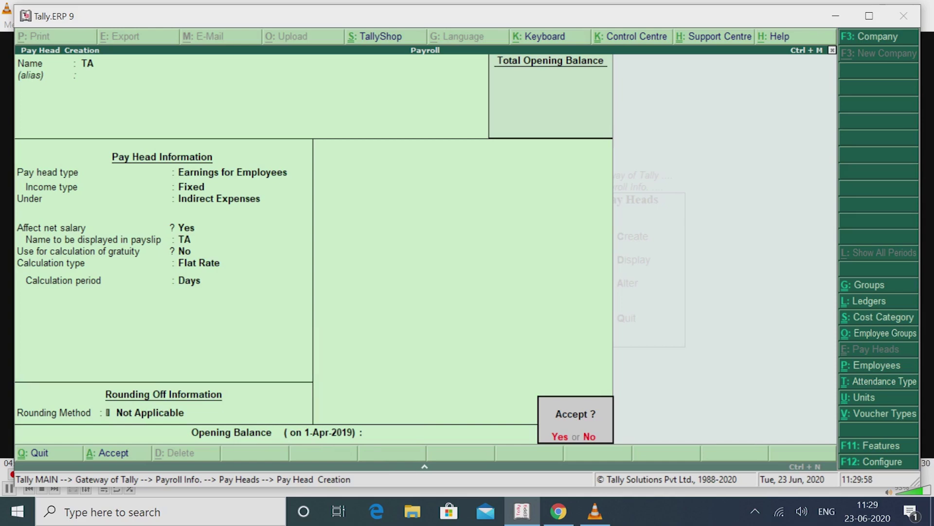
key(Return)
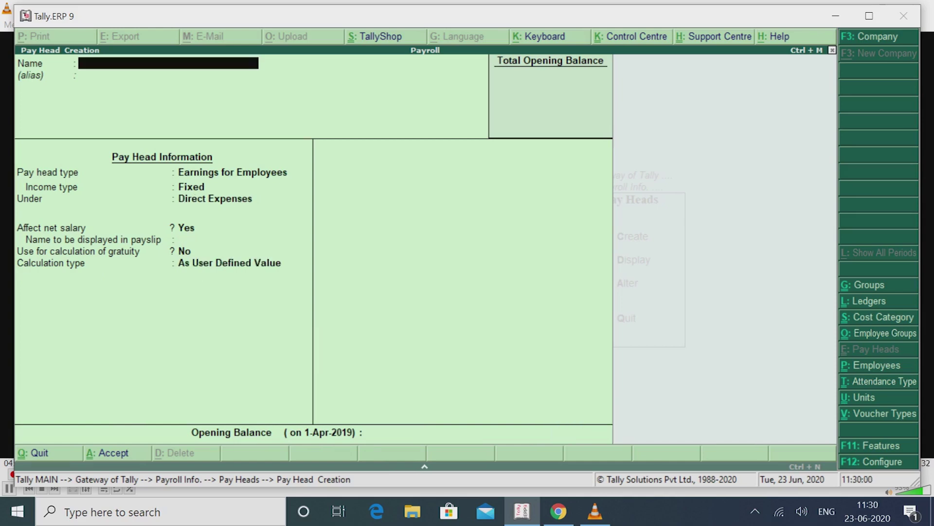
Start a new pay head named Professional Tax with pay head type Employees' Statutory Deductions
text(Professional Tax)
key(Return)
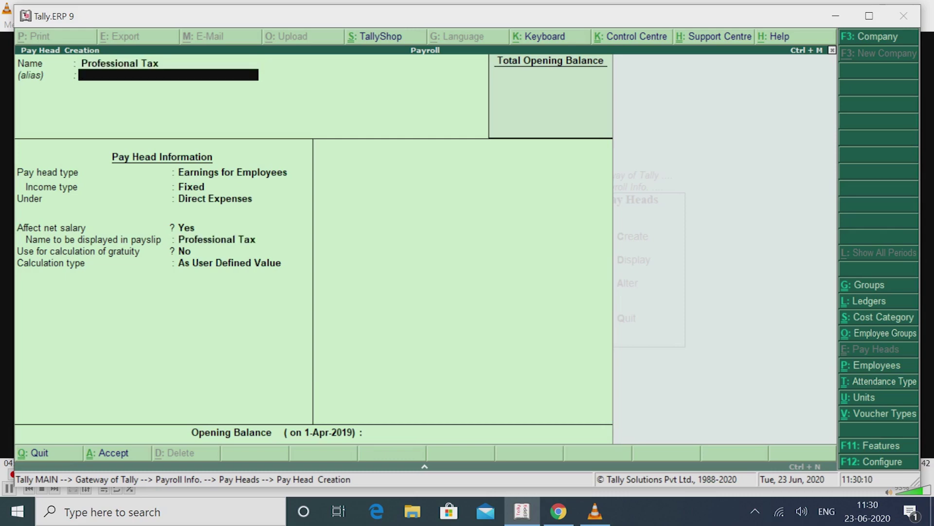
key(Return)
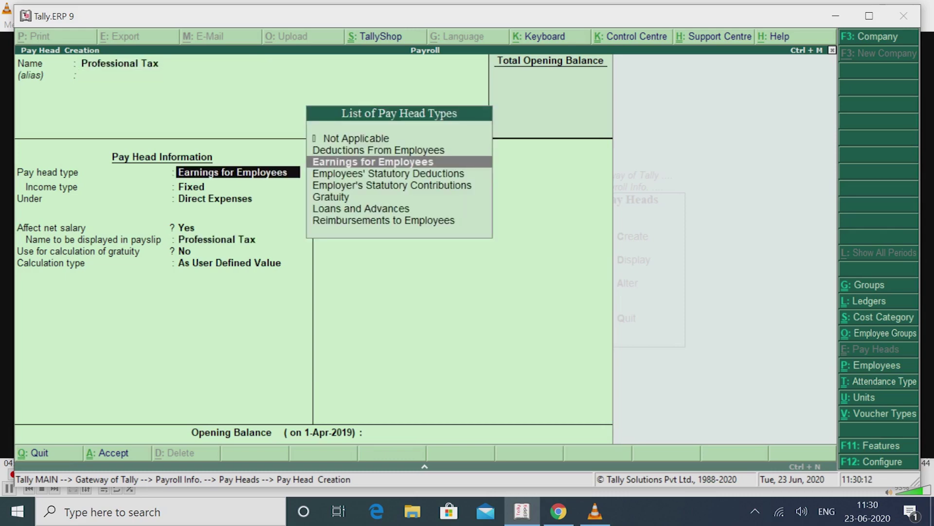
key(Down)
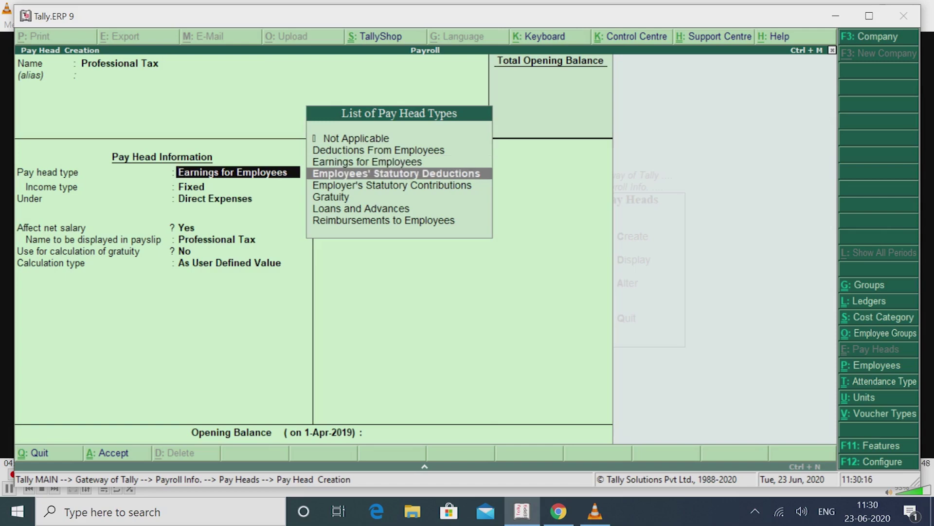
key(Return)
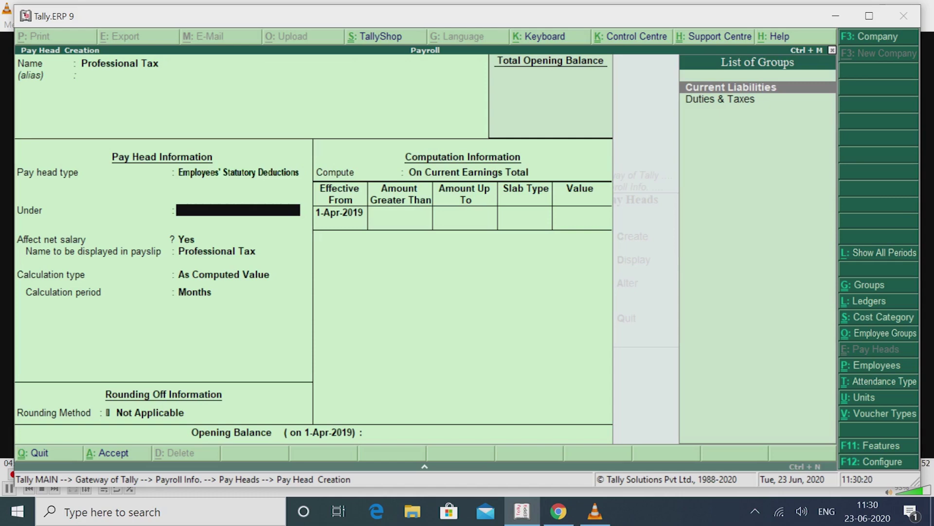
Place Professional Tax under Duties & Taxes, affecting net salary, with rounding method Not Applicable
key(Down)
key(Return)
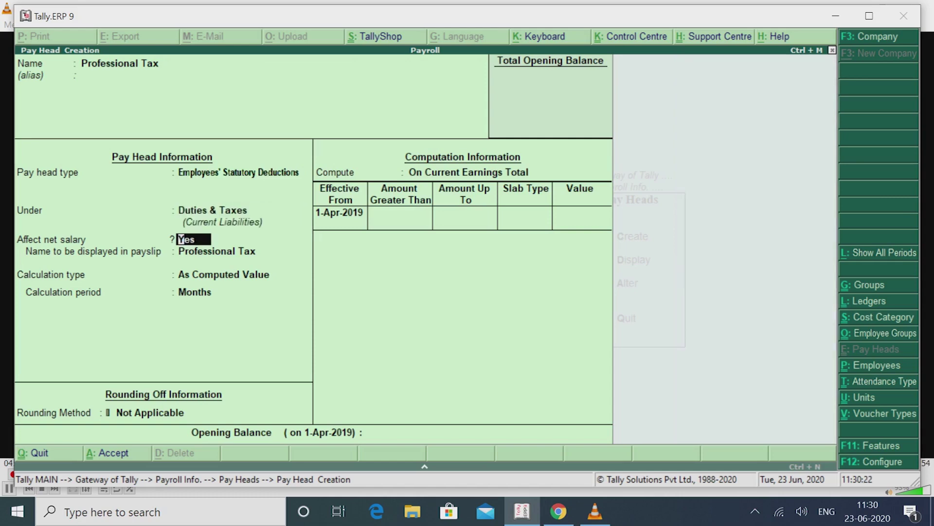
key(Return)
key(Return)
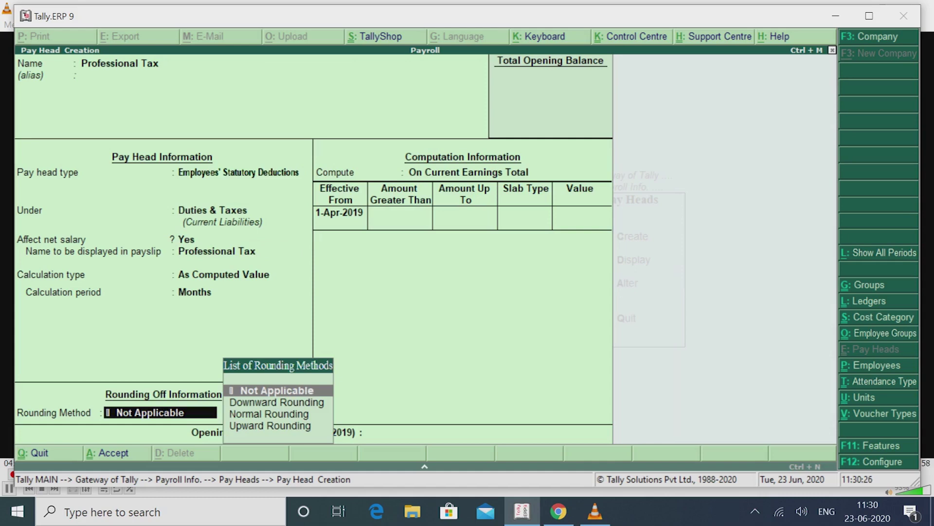
key(Return)
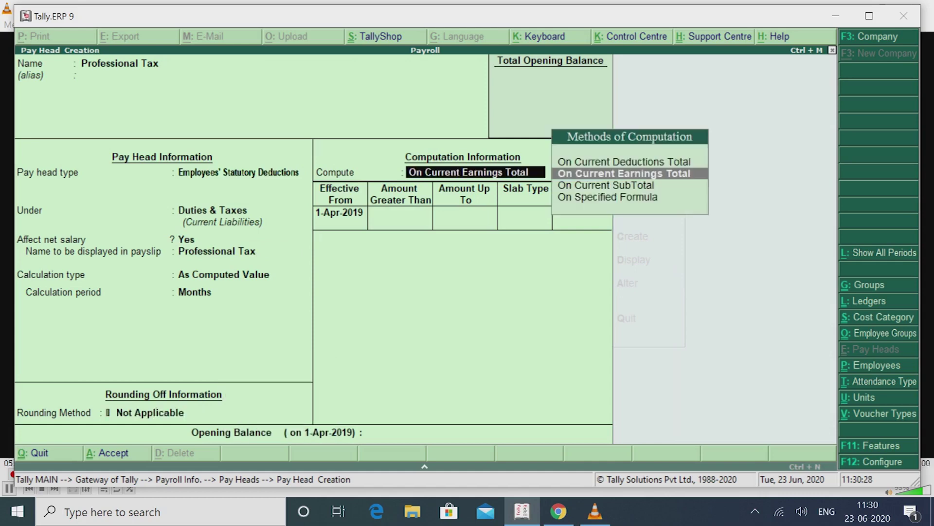
Compute Professional Tax On Current SubTotal effective 1-Apr-2019, with a first percentage slab of 0% for amounts up to 10,000
key(Down)
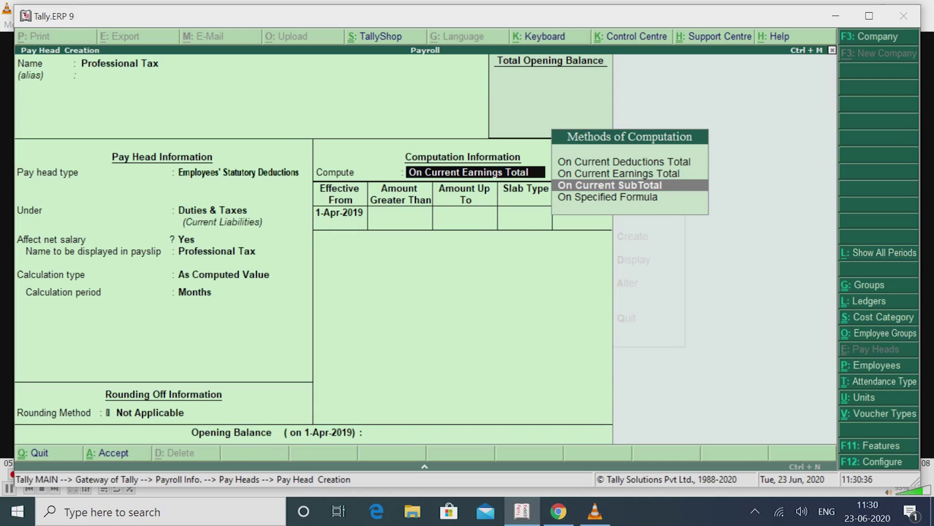
key(Return)
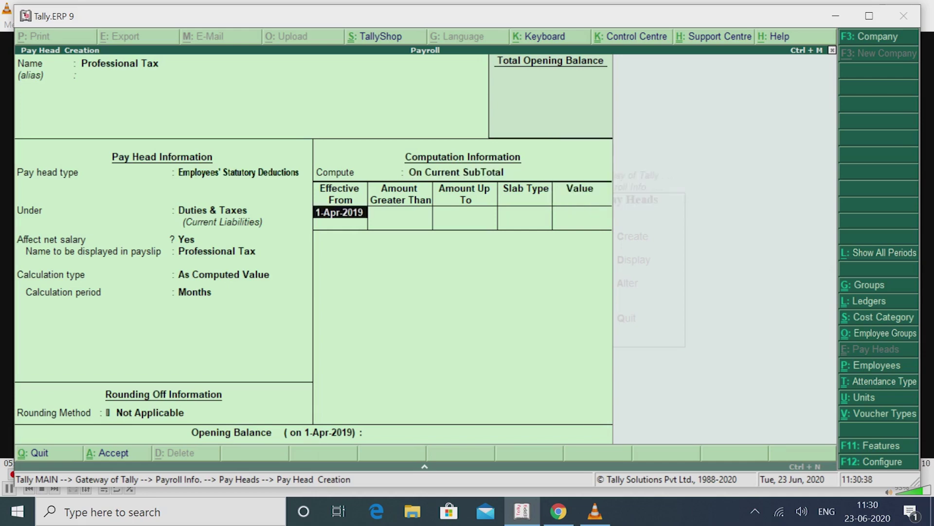
key(Return)
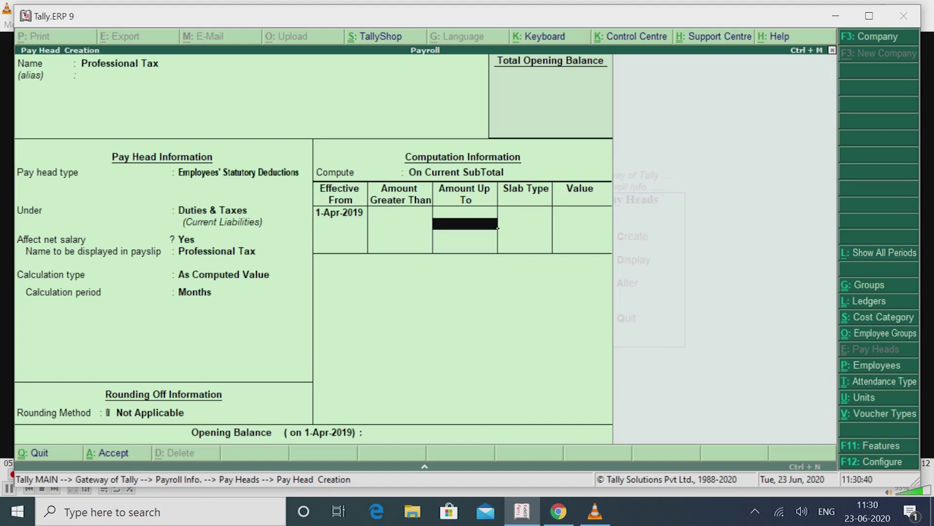
text(10000)
key(Return)
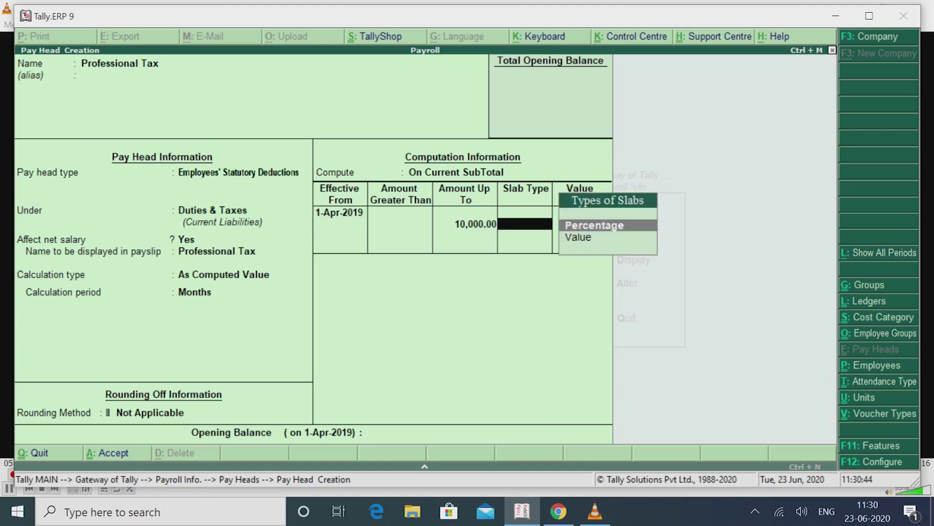
key(Return)
key(Return)
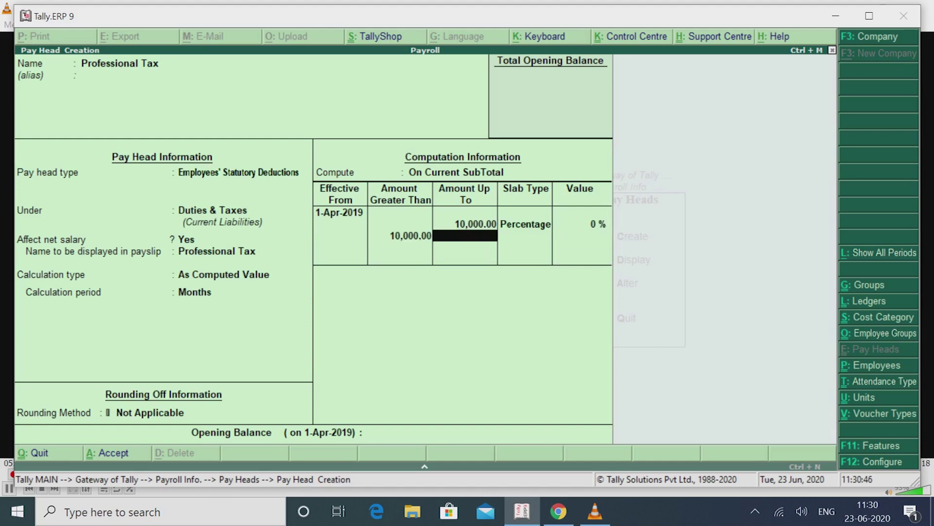
Add a second Professional Tax slab of 5 percent for amounts from 10,000 up to 15,000
text(15000)
key(Return)
key(Return)
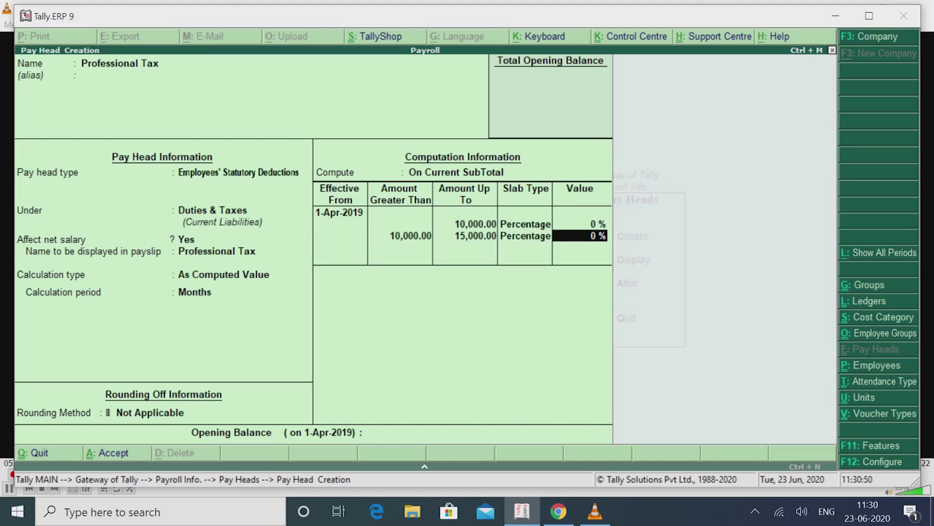
text(5)
key(Return)
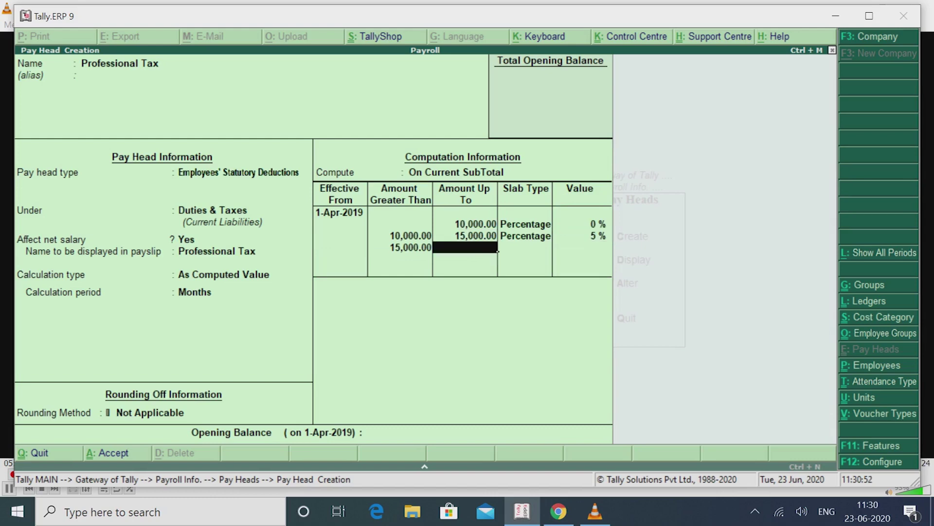
Add a final 15 percent slab for amounts above 15,000 and save the Professional Tax pay head
key(Return)
key(Return)
text(15)
key(Return)
key(Return)
key(Return)
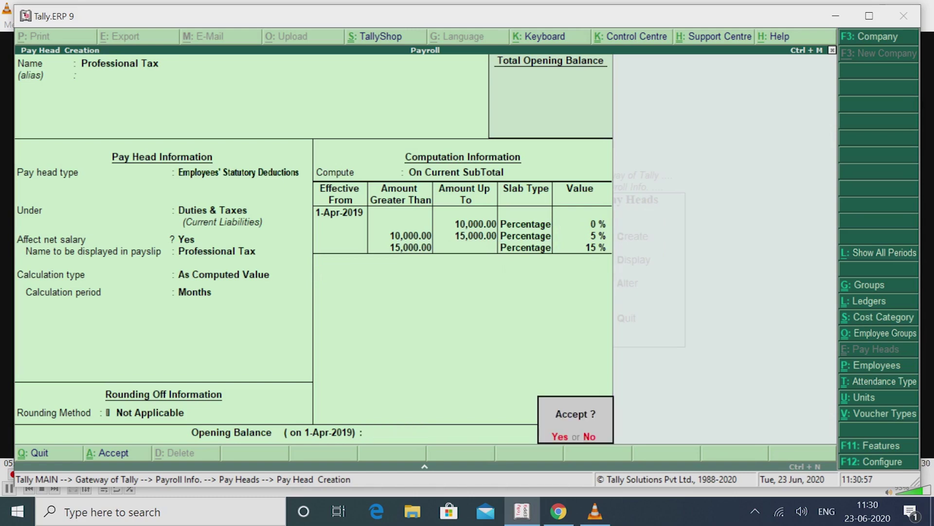
key(y)
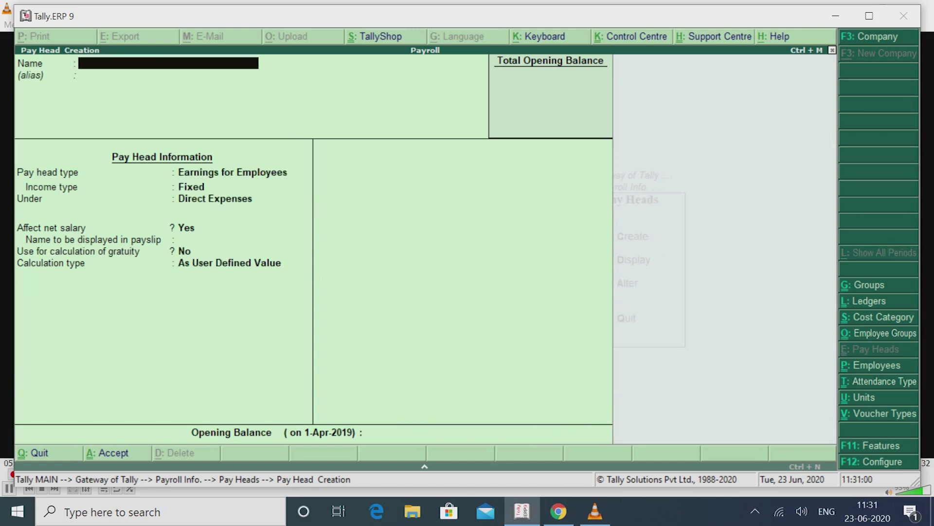
Start a new pay head named PF with pay head type Deductions From Employees
text(PF)
key(Return)
key(Return)
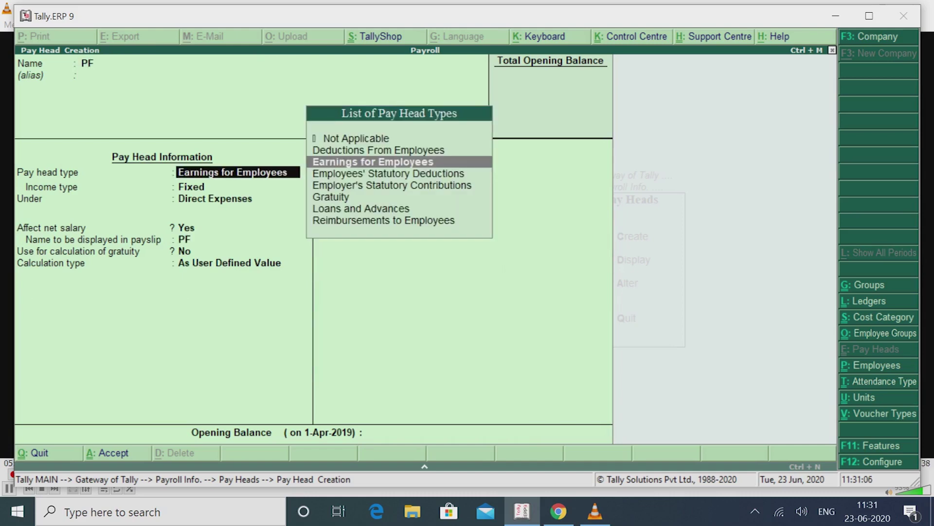
key(Up)
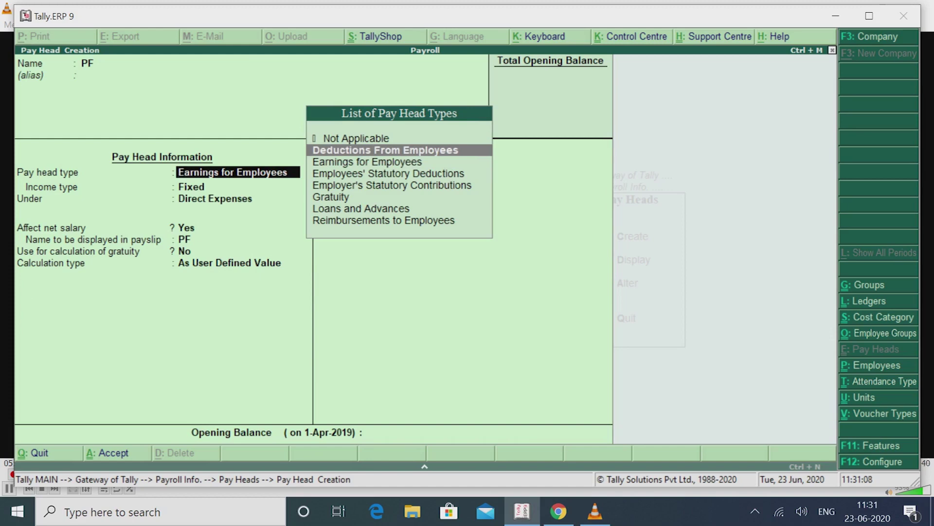
key(Return)
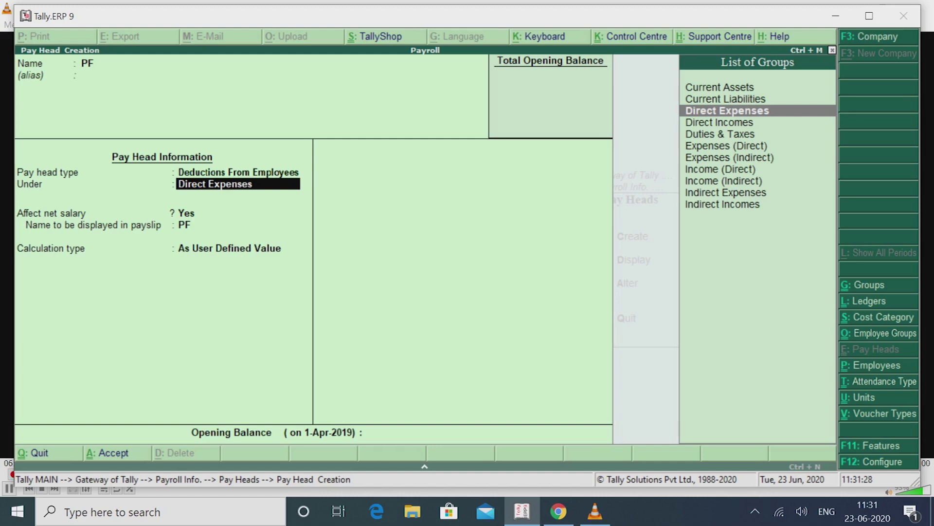
Place PF under Current Liabilities, affecting net salary, with calculation type As Computed Value and rounding Not Applicable
key(Up)
key(Return)
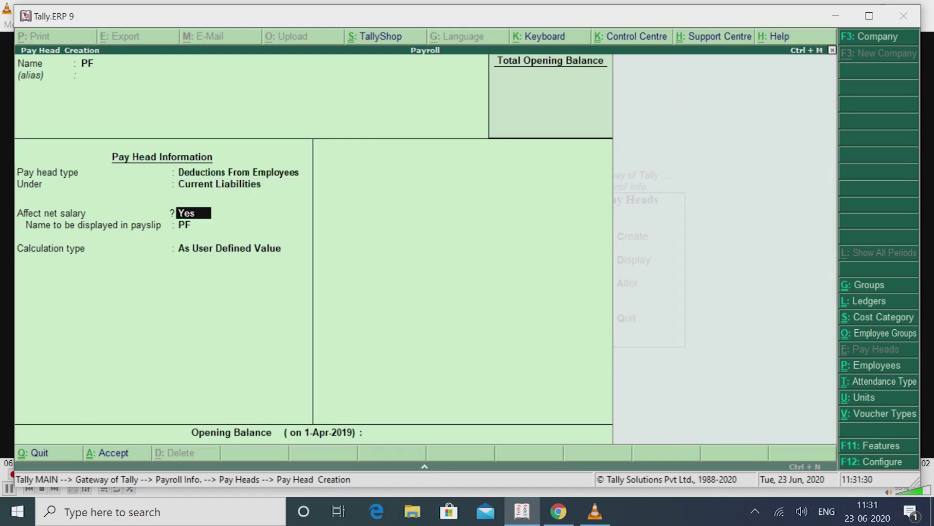
key(Return)
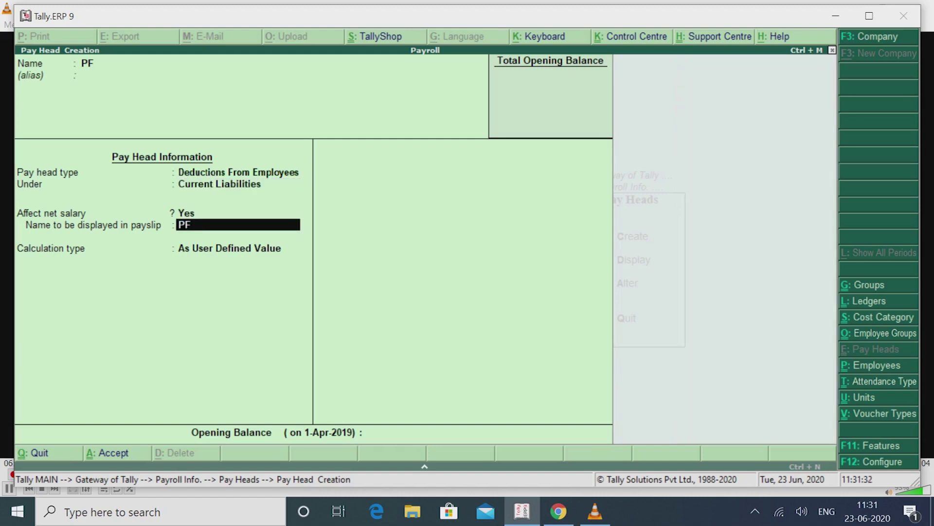
key(Return)
key(Up)
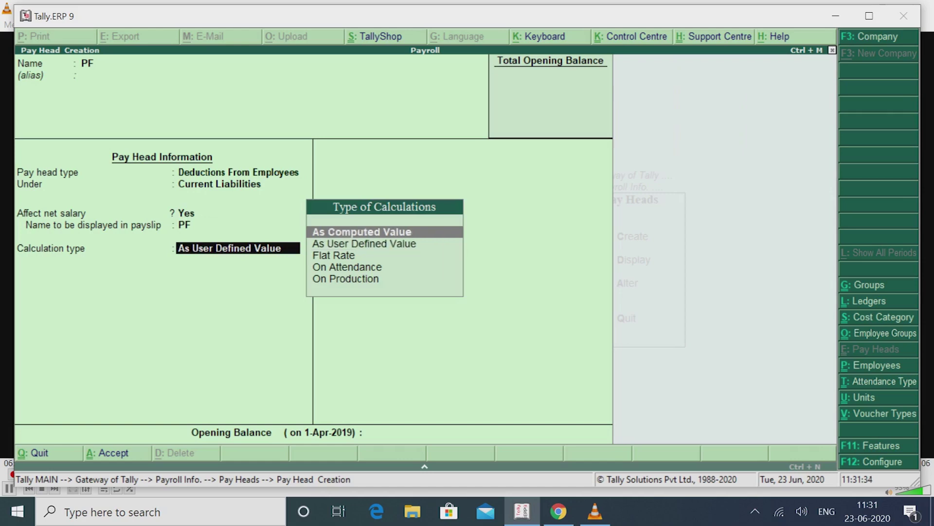
key(Return)
key(Return)
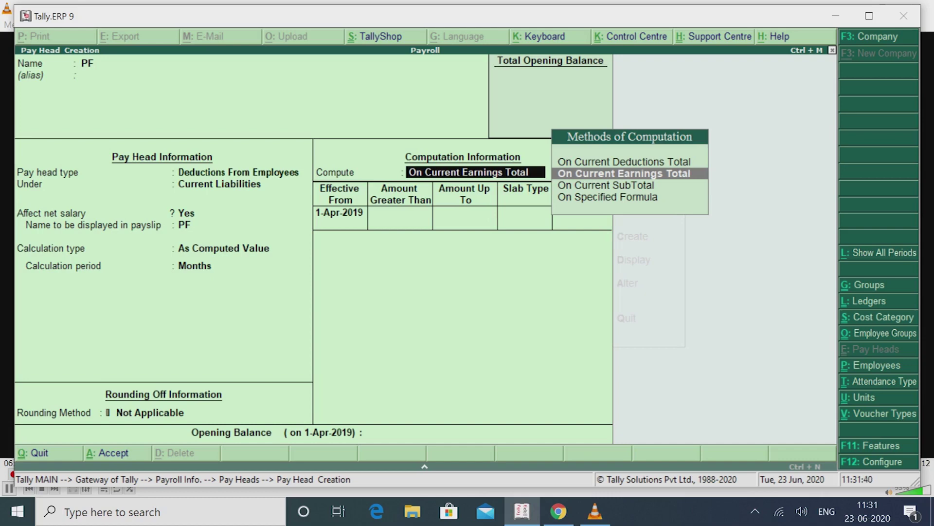
Compute PF on Current Earnings Total, with a first percentage slab from 1-Apr-2019 of 0 percent for amounts up to 12,000
key(Return)
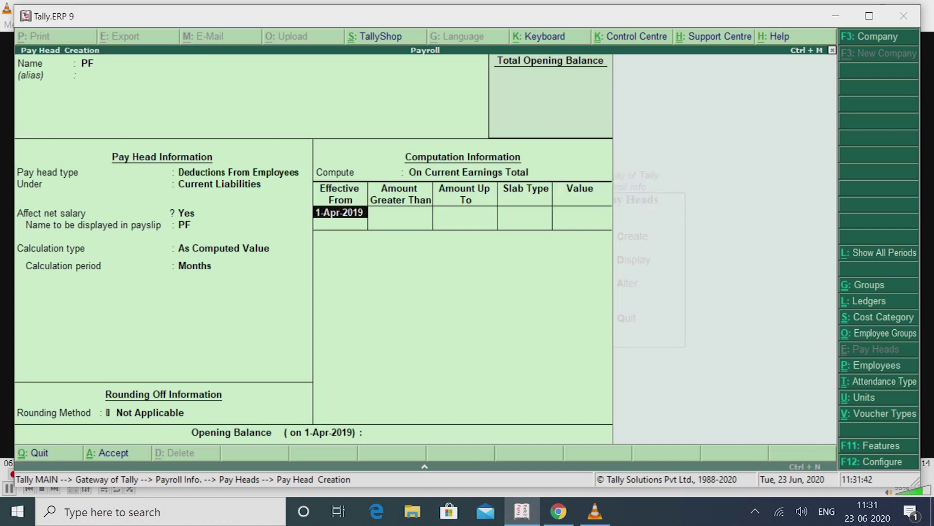
key(Return)
text(12000)
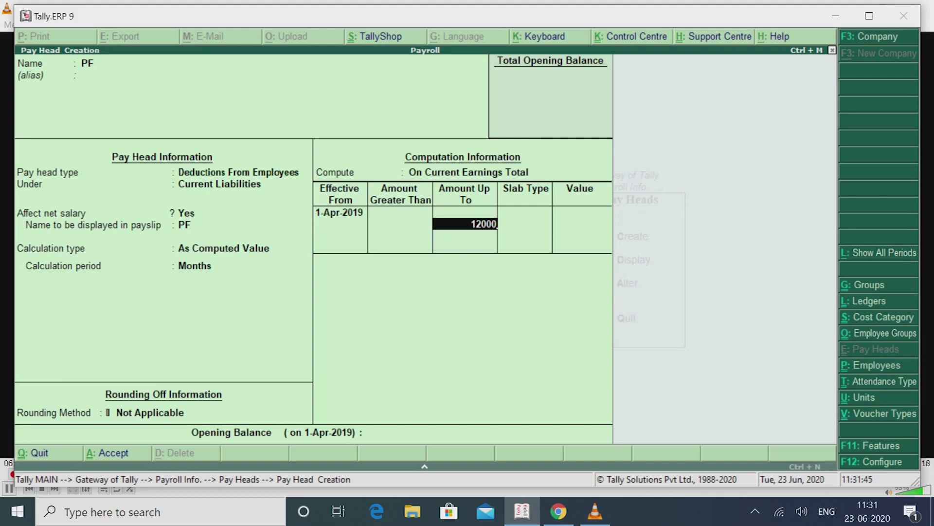
key(Return)
key(Return)
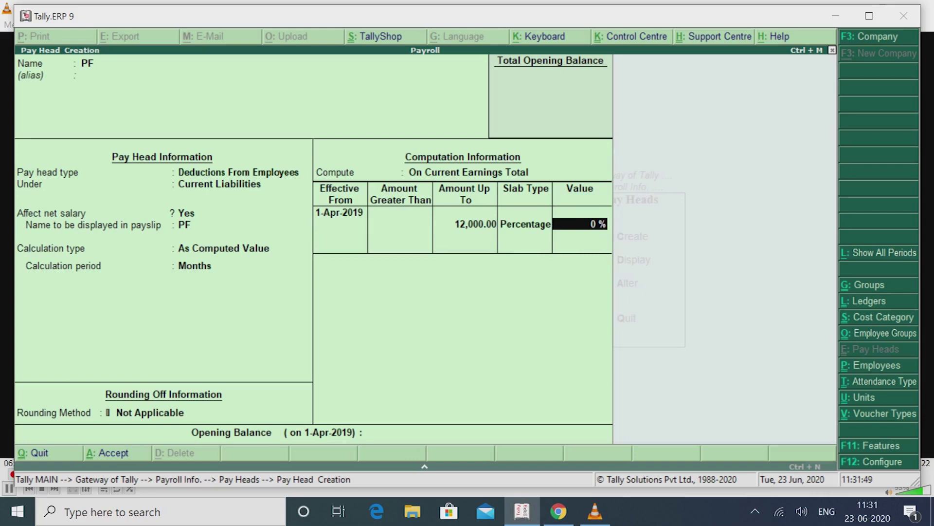
key(Return)
Add a 12 percent slab for amounts above 12,000, leave the opening balance empty and save the PF pay head
key(Return)
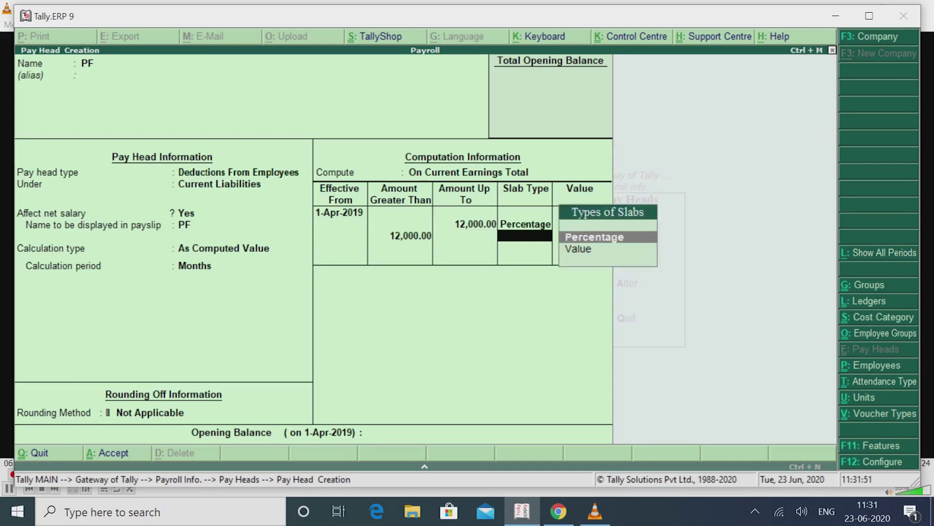
key(Return)
text(12)
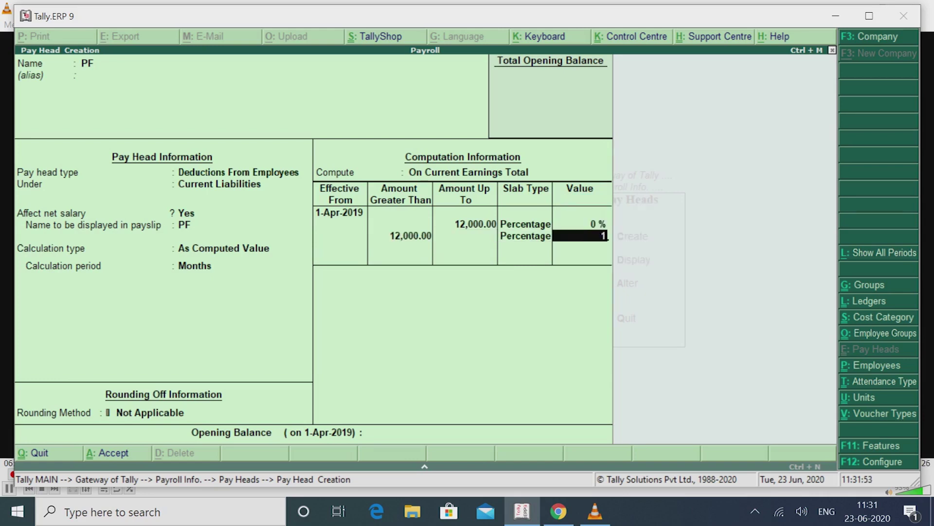
key(Return)
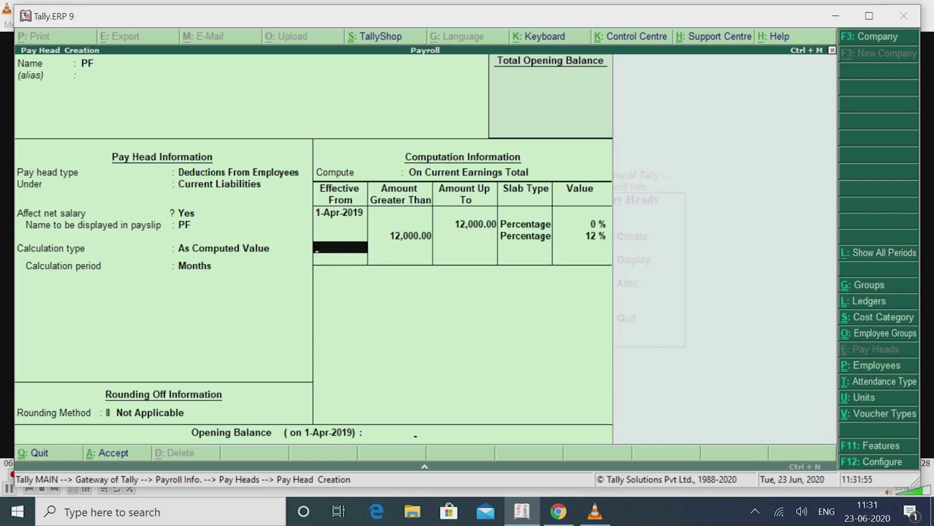
key(Return)
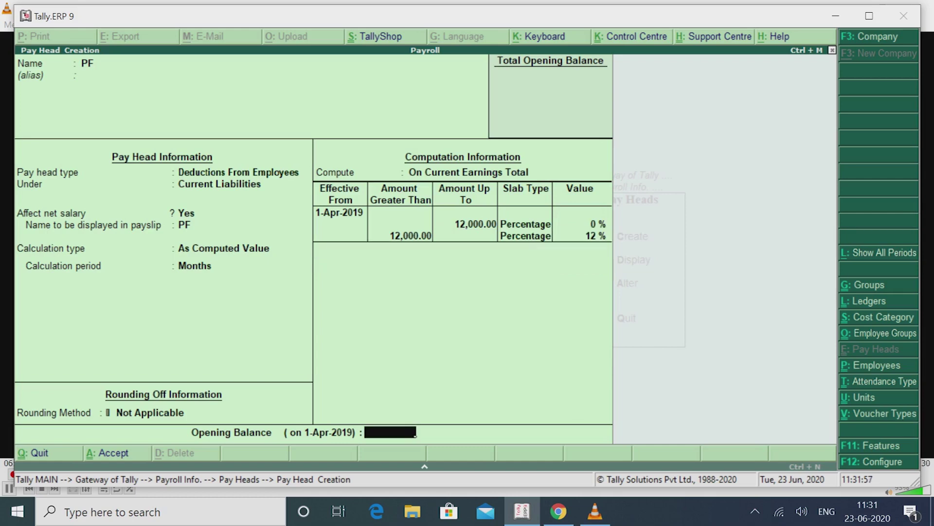
key(Return)
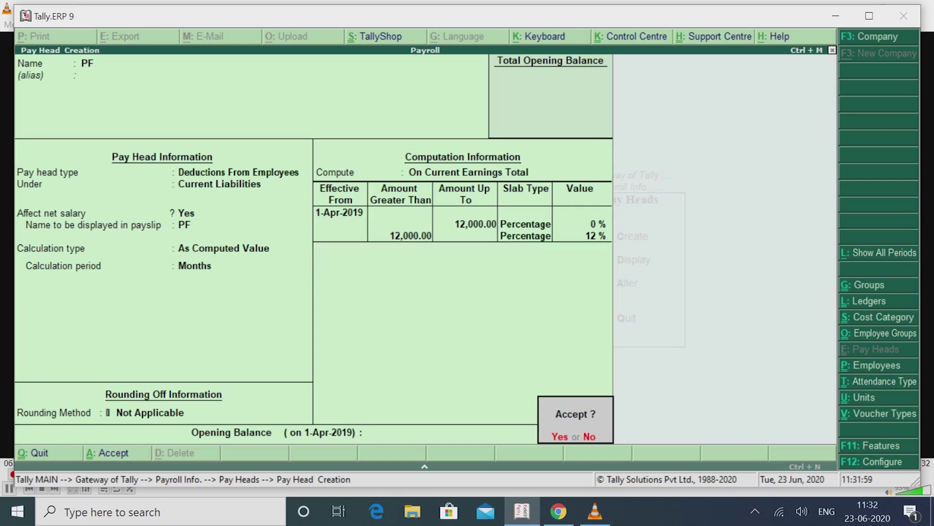
key(Return)
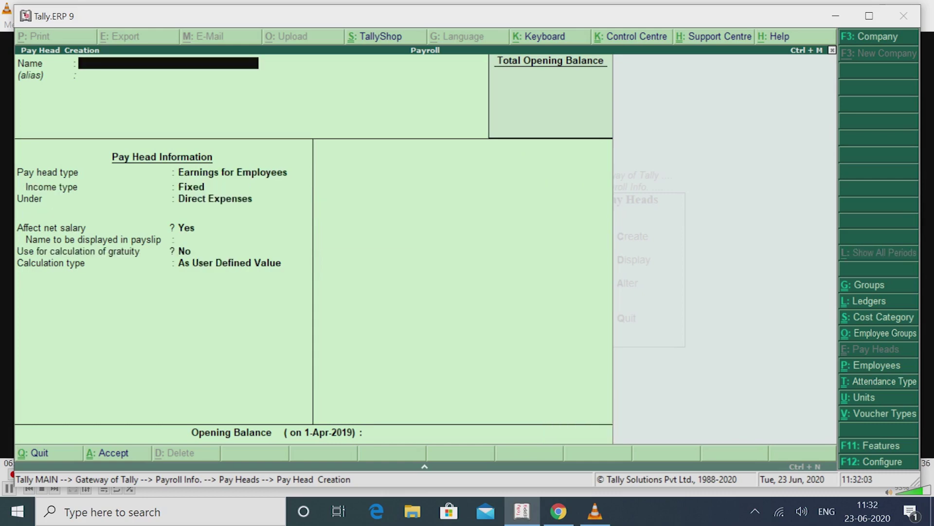
Look through the existing pay heads offered for alteration and return to the payroll masters
key(Escape)
key(Return)
key(Down)
key(Down)
key(Return)
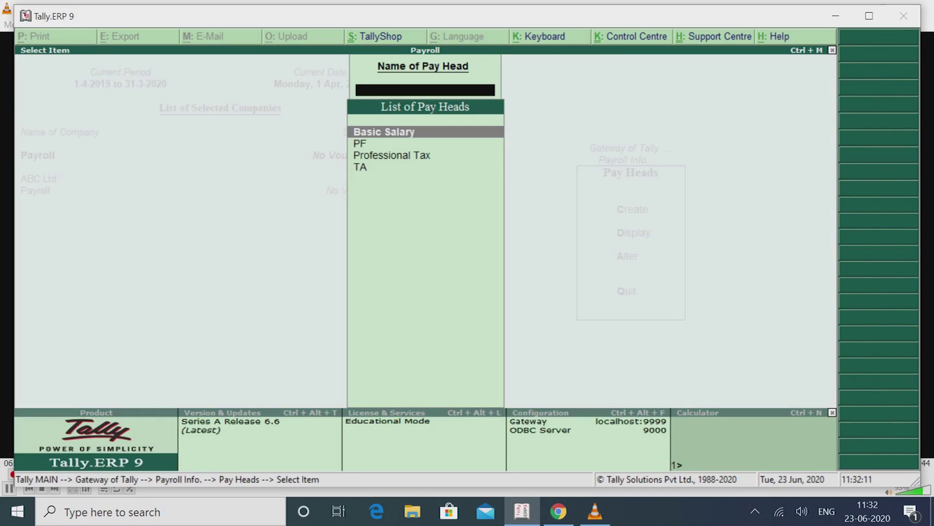
key(Escape)
key(Escape)
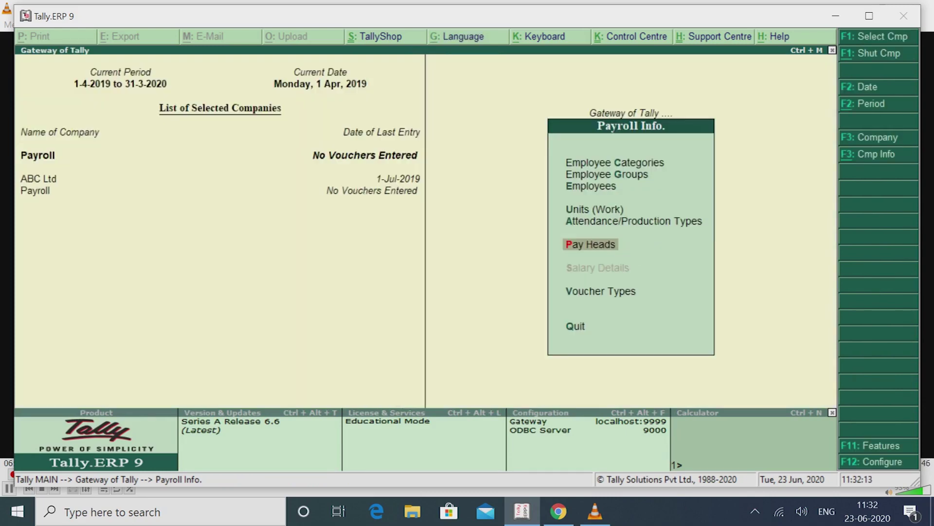
Start a new single employee category named Employee
key(Up)
key(Up)
key(Up)
key(Up)
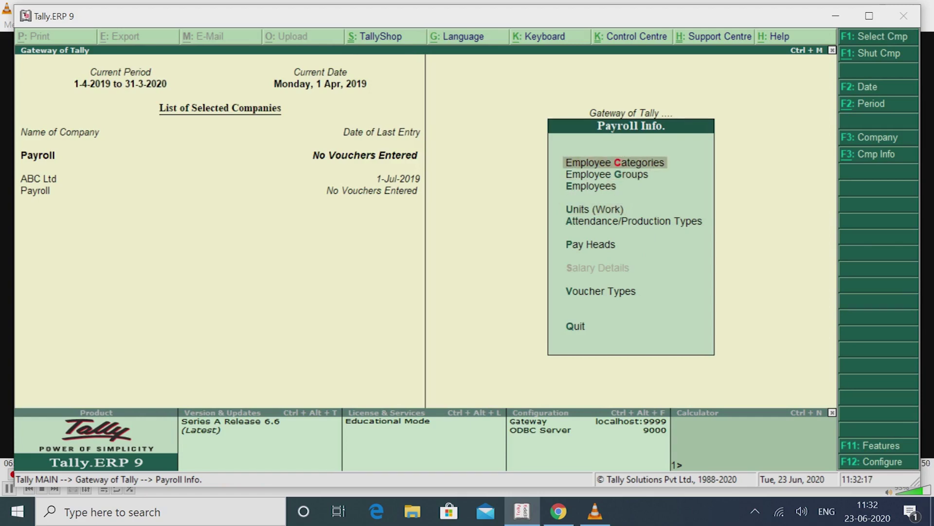
key(Return)
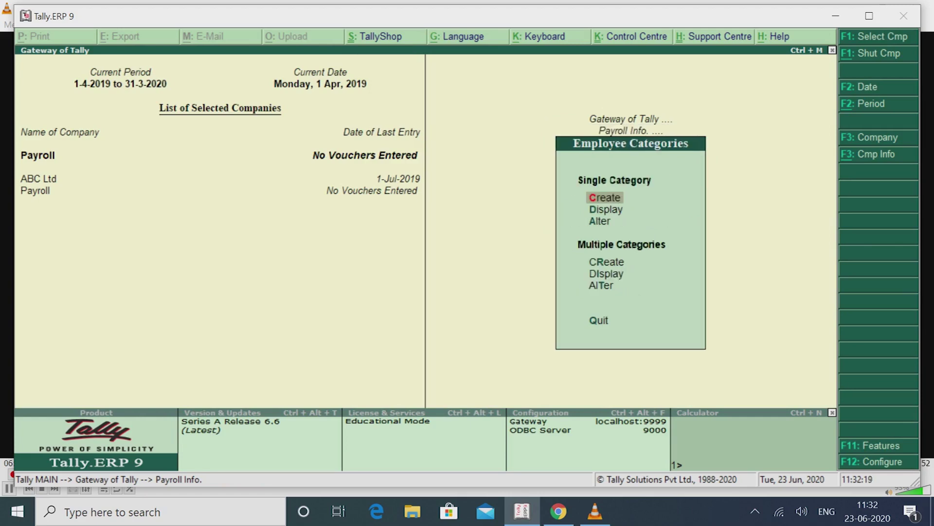
key(Return)
text(Employee)
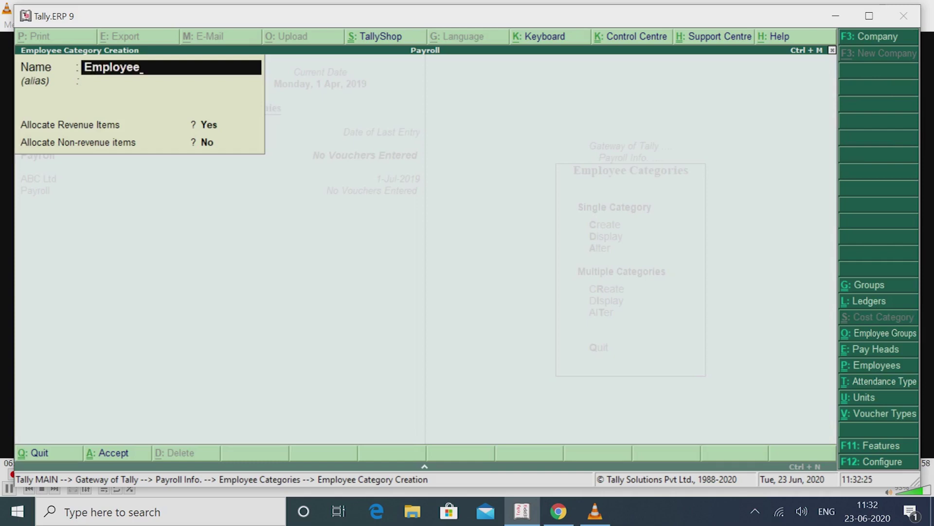
Allocate both revenue and non-revenue items to the Employee category and save it
key(Return)
key(Return)
text(y)
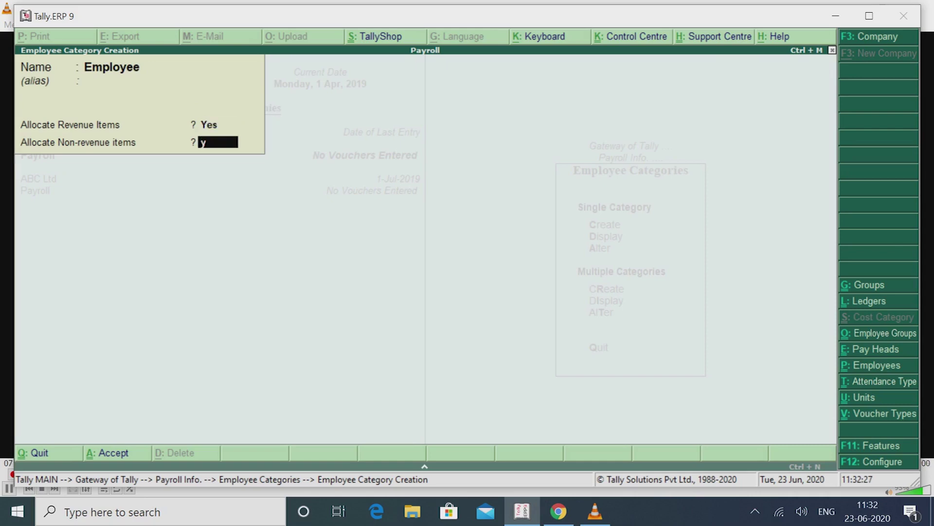
key(Return)
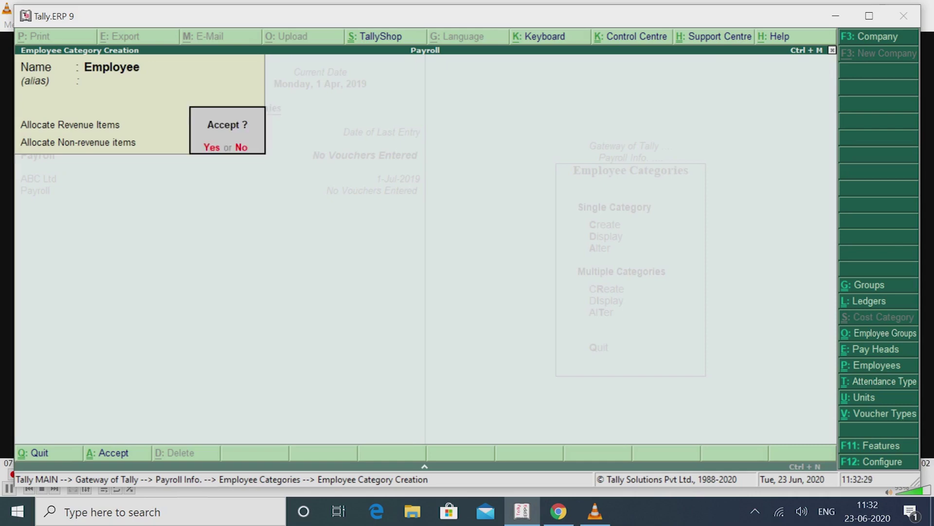
key(Return)
key(Escape)
key(Return)
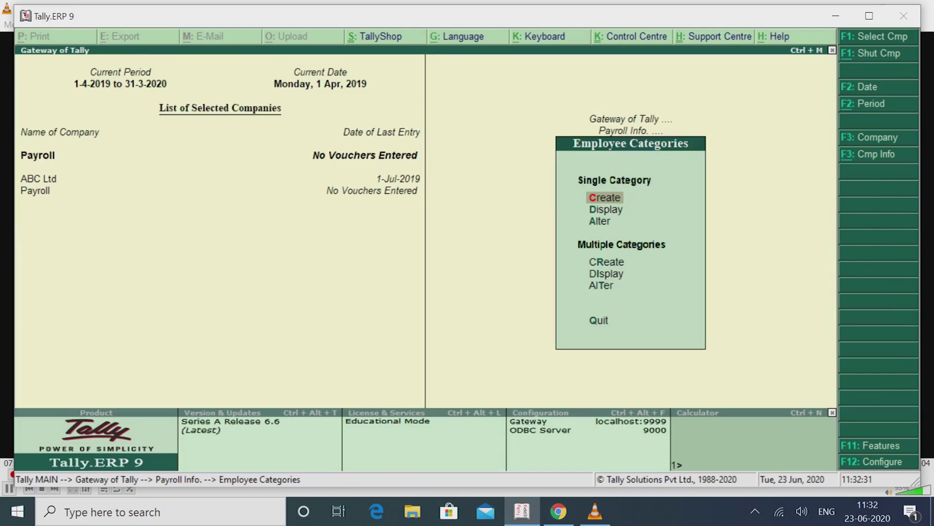
key(Escape)
Create a single employee group named Accounts in the Employee category, under Primary, without defining salary details
key(Down)
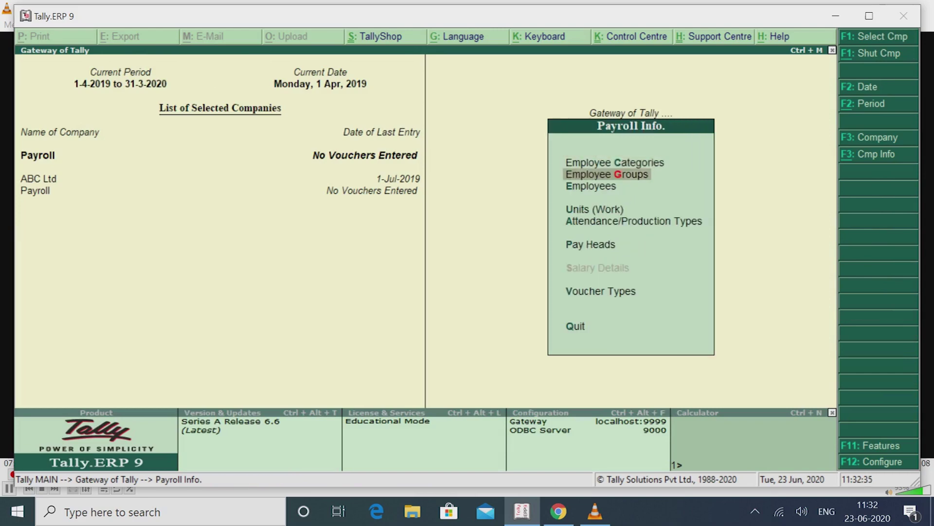
key(Return)
key(Return)
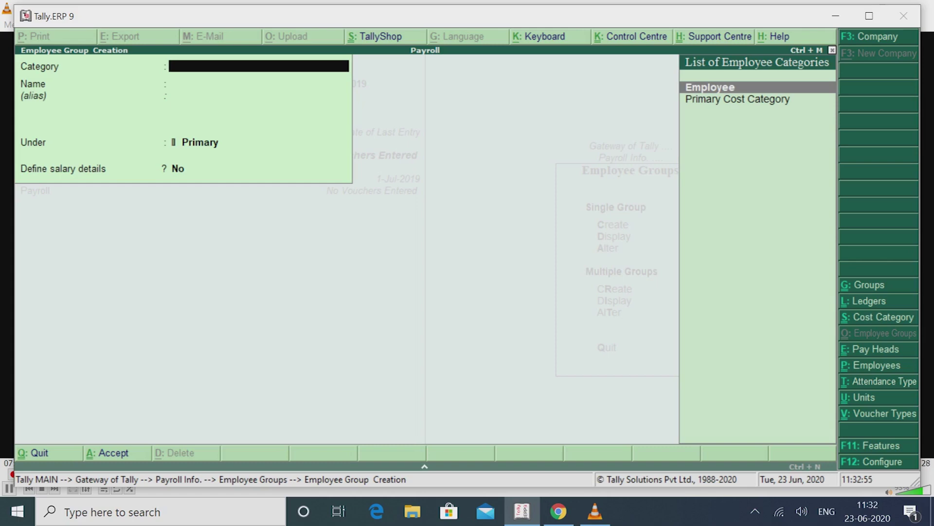
text(ac)
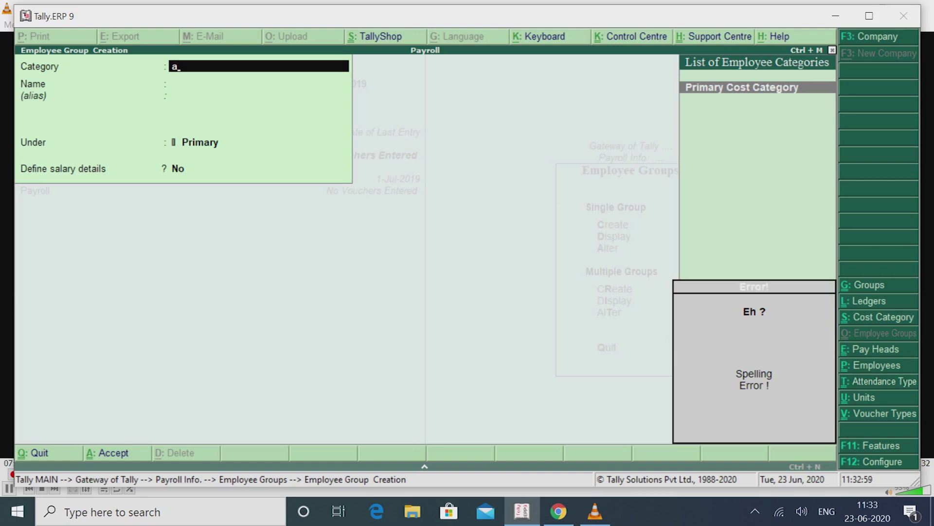
key(BackSpace)
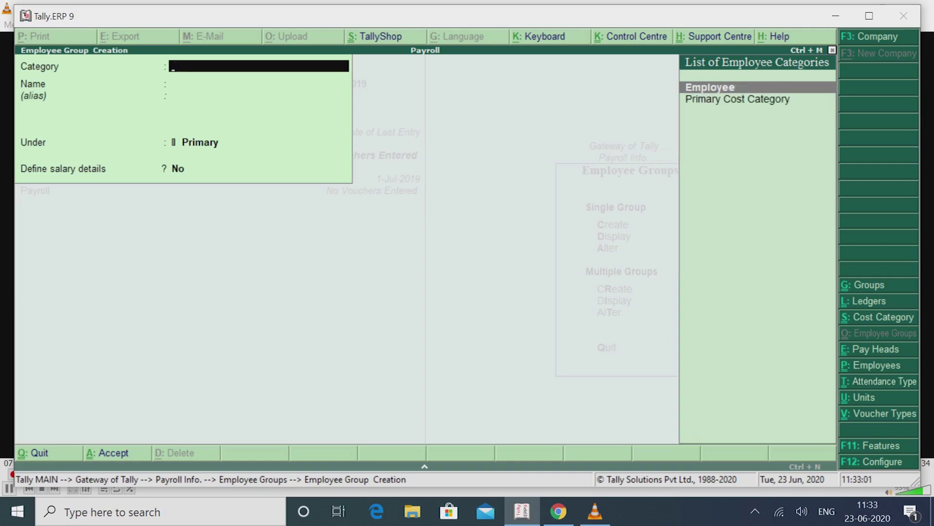
key(Return)
text(Accounts)
key(Return)
key(Return)
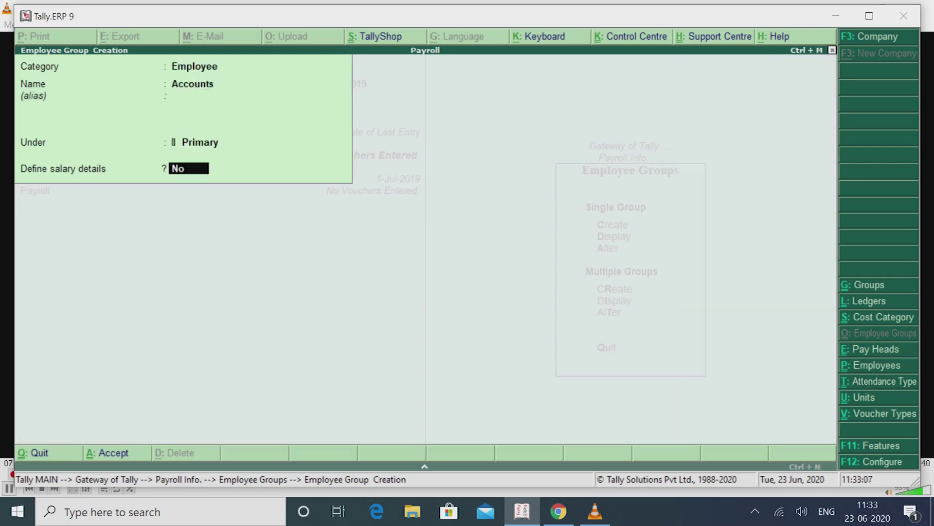
key(Return)
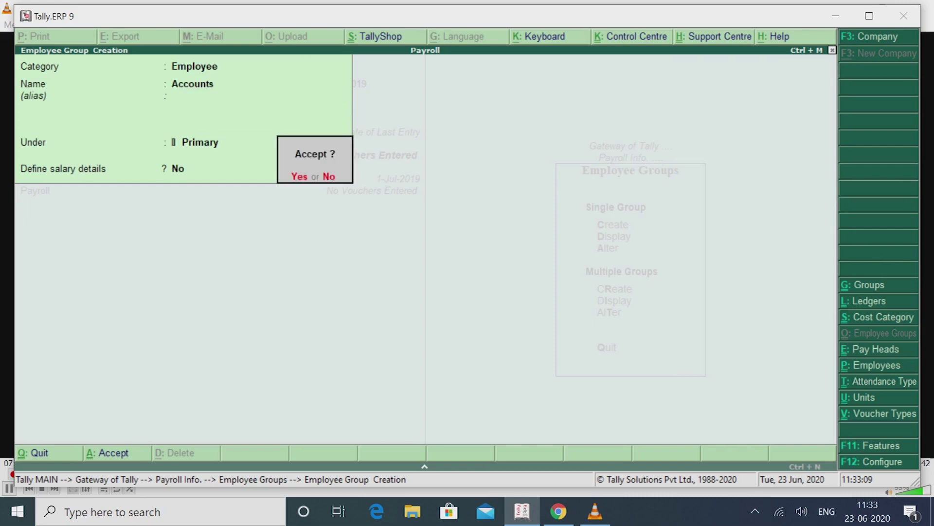
key(Return)
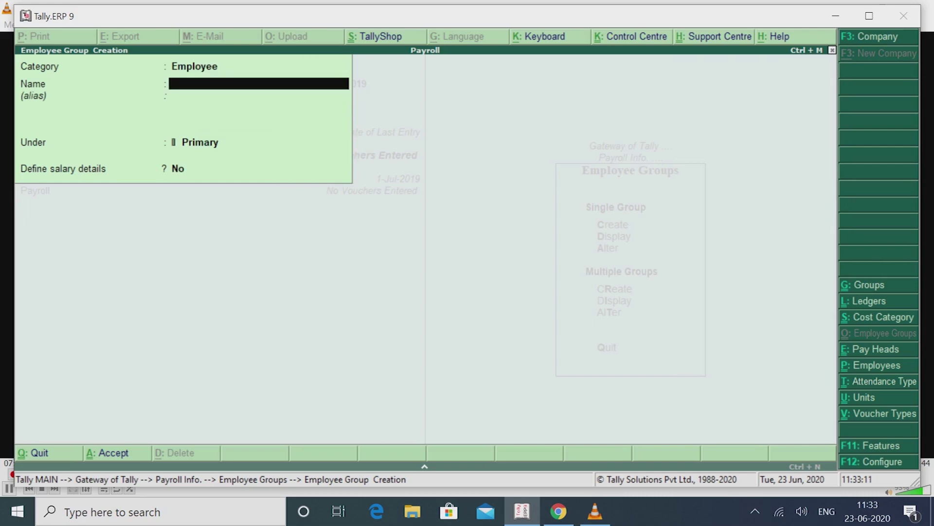
Create a second employee group named Sales in the Employee category, under Primary, without salary details
text(Sales)
key(Return)
key(Return)
key(Return)
key(Return)
key(Return)
Create a third employee group named Purchase under Primary without salary details, and finish creating groups
text(Purchase)
key(Return)
key(Return)
key(Return)
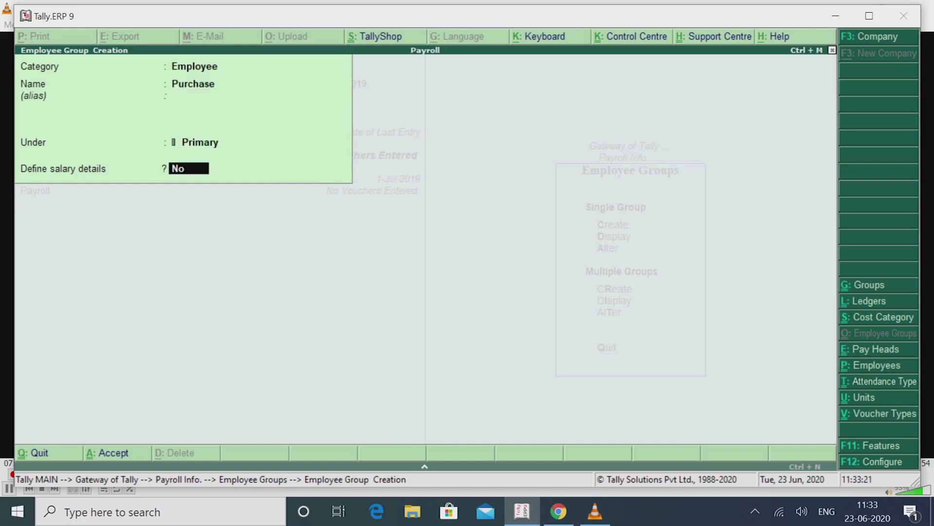
key(Return)
key(Return)
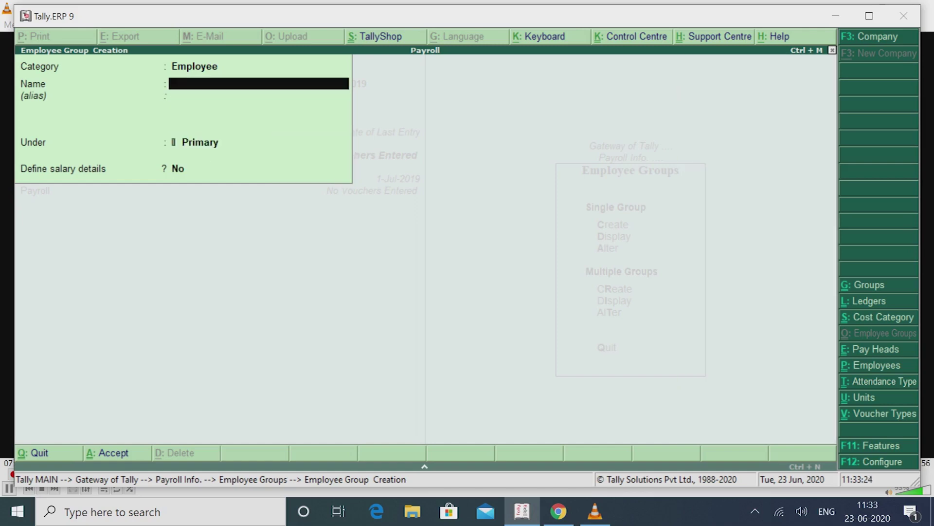
key(Escape)
key(Return)
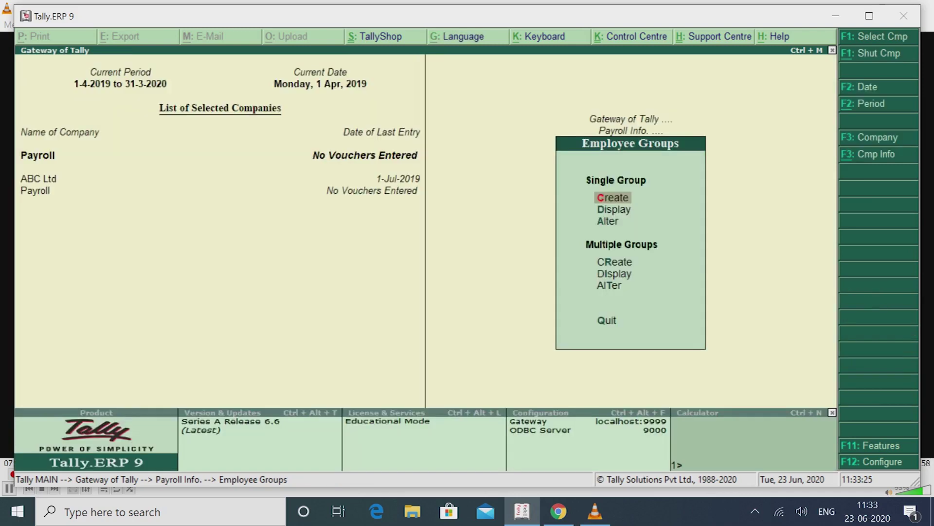
key(Escape)
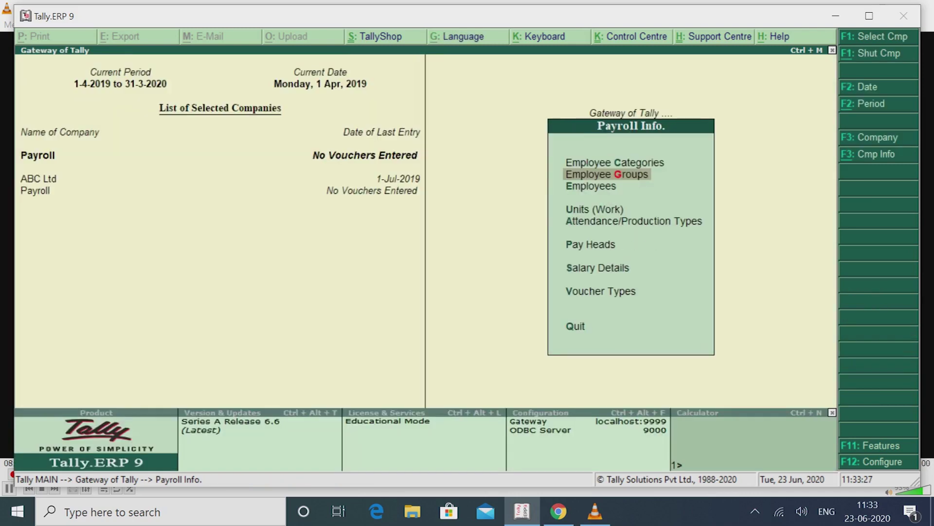
Start a new single employee in the Employee category and enter the employee's name, leaving the alias blank
key(Down)
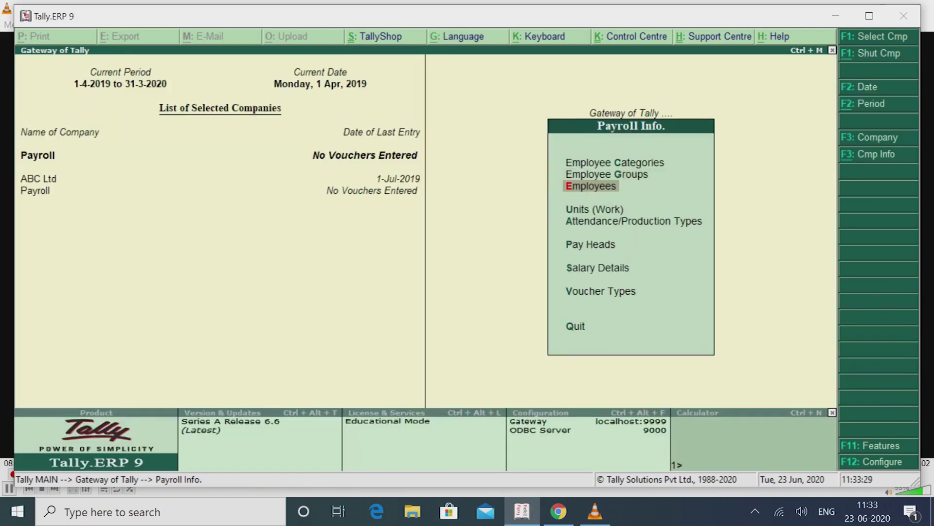
key(Return)
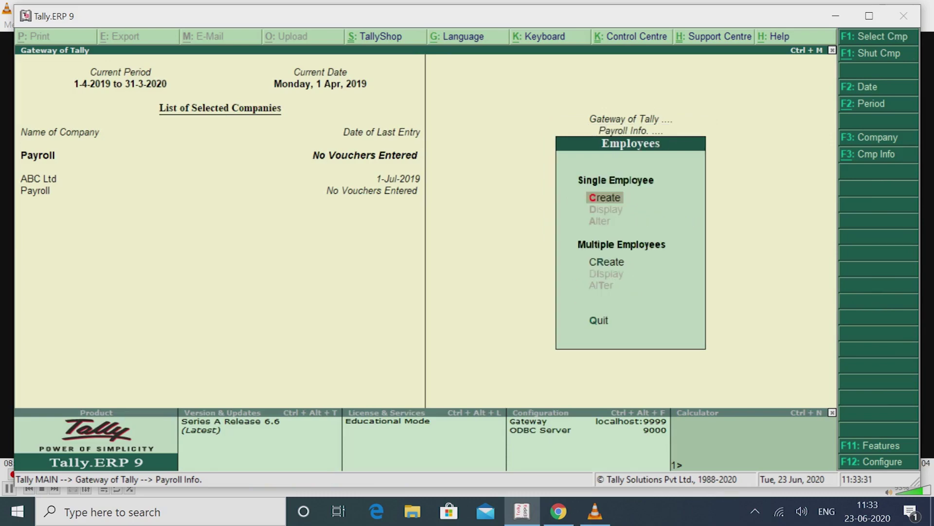
key(Return)
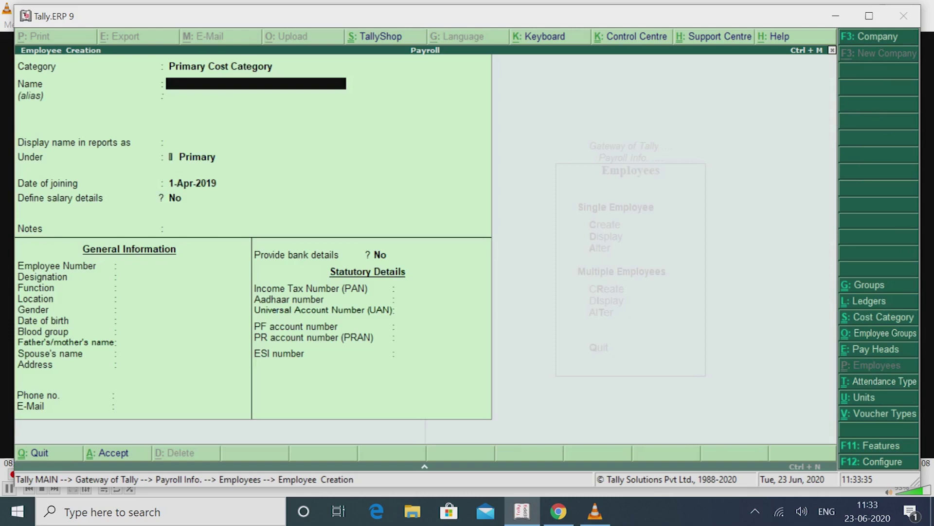
key(BackSpace)
text(E)
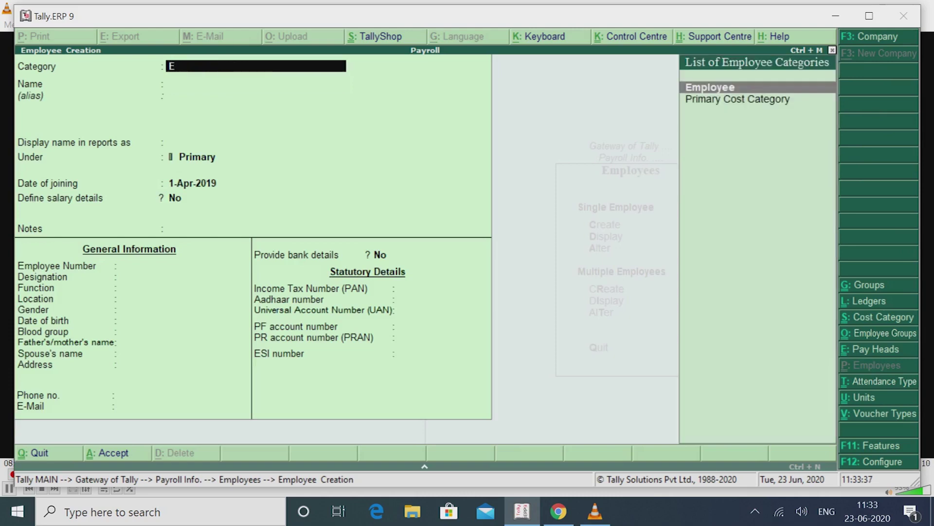
key(Return)
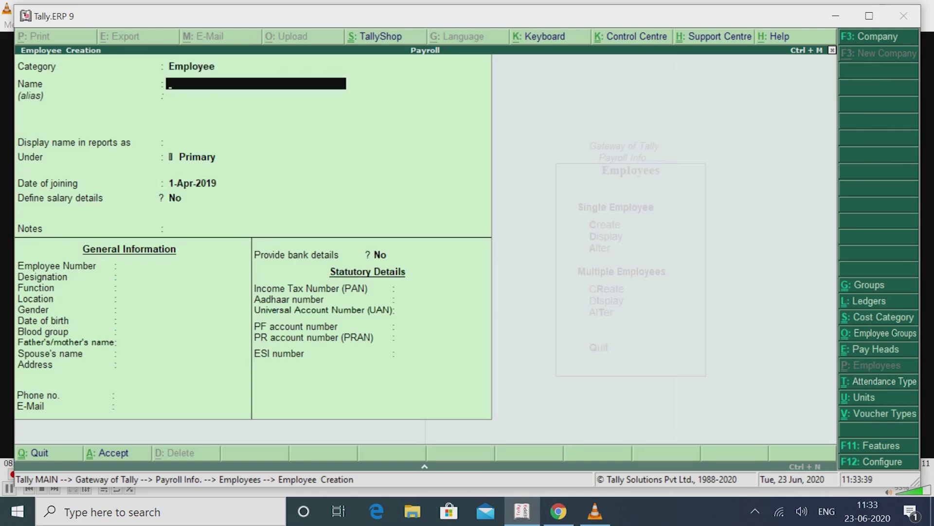
text(Mohan)
key(Return)
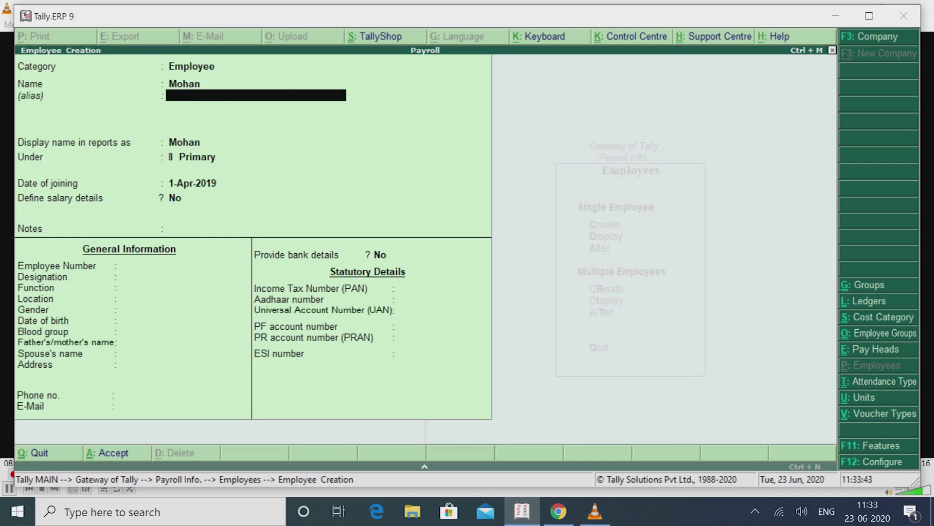
key(Return)
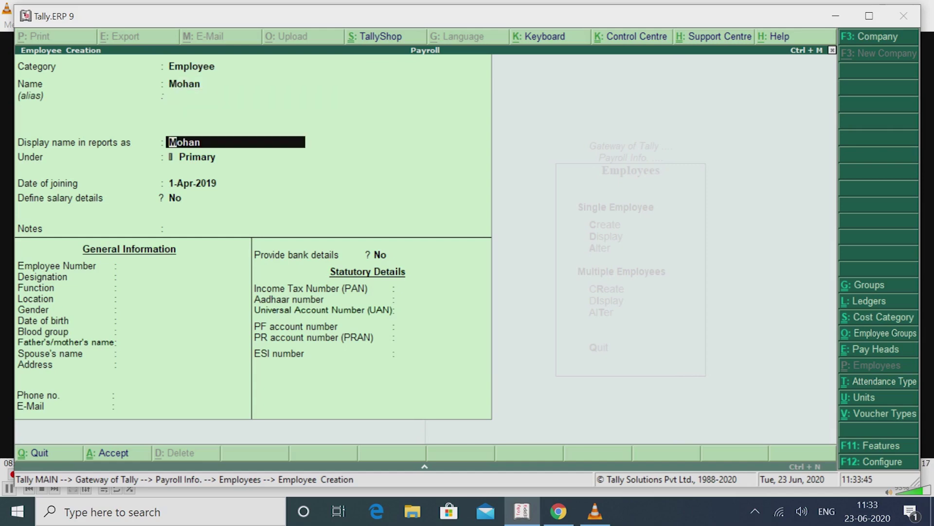
Keep the employee's display name, assign the employee to the Accounts group and keep the joining date 1-Apr-2019
key(BackSpace)
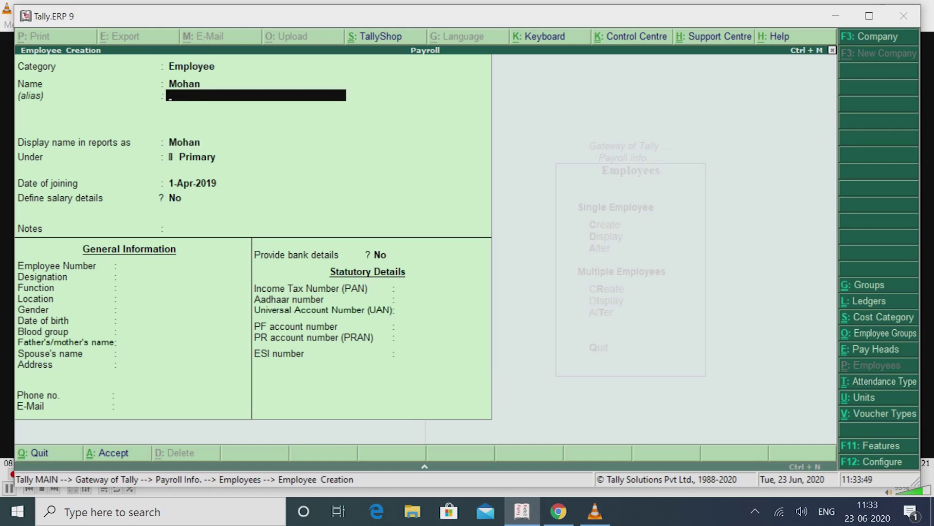
key(Return)
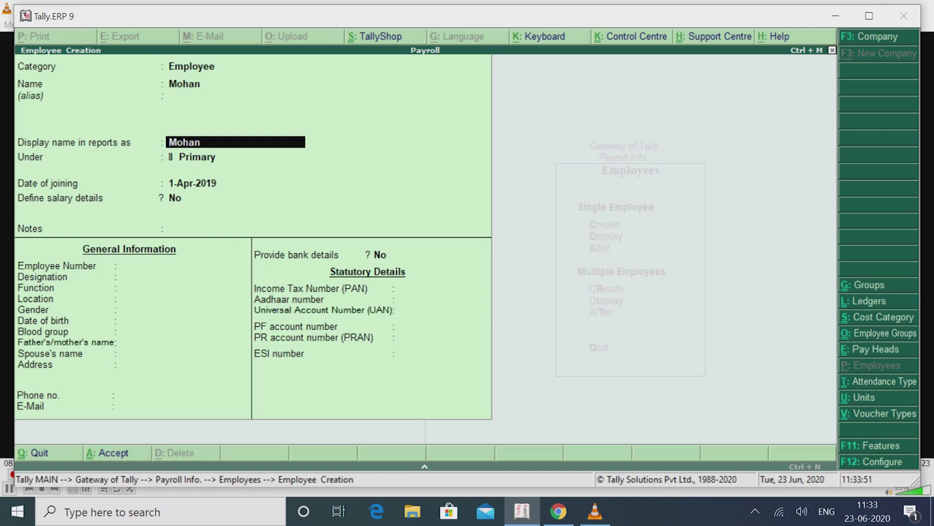
key(Return)
key(Down)
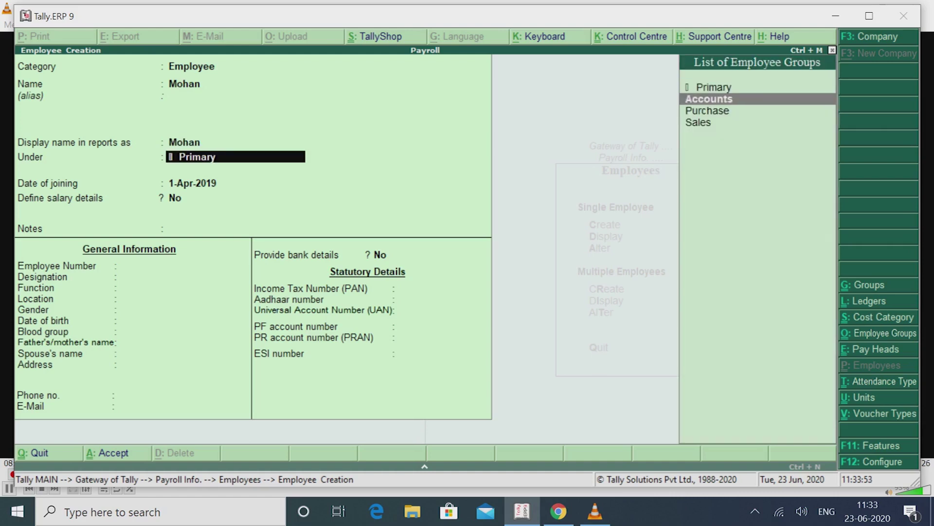
key(Return)
key(Return)
key(Return)
key(Return)
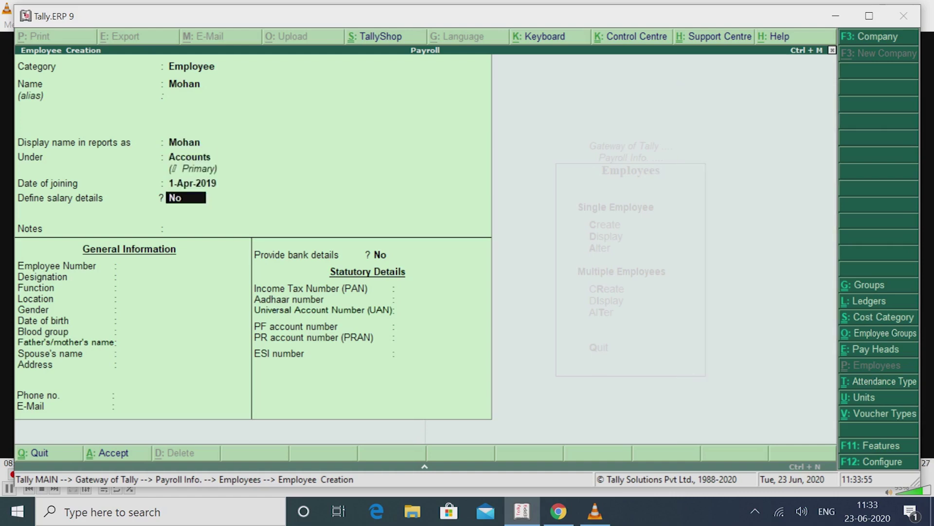
Save the Accounts employee without salary or bank details, with gender and blood group Unknown and the other information blank
key(Return)
key(Return)
key(Return)
key(Return)
key(Return)
key(Return)
key(Return)
key(Return)
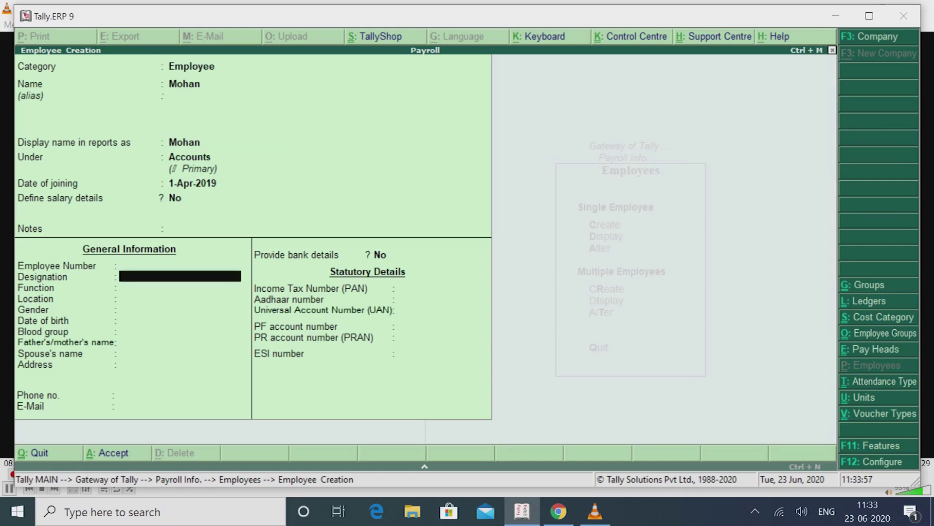
key(Return)
key(Return)
key(Return)
key(Return)
key(Return)
key(Return)
key(Return)
key(Return)
key(Return)
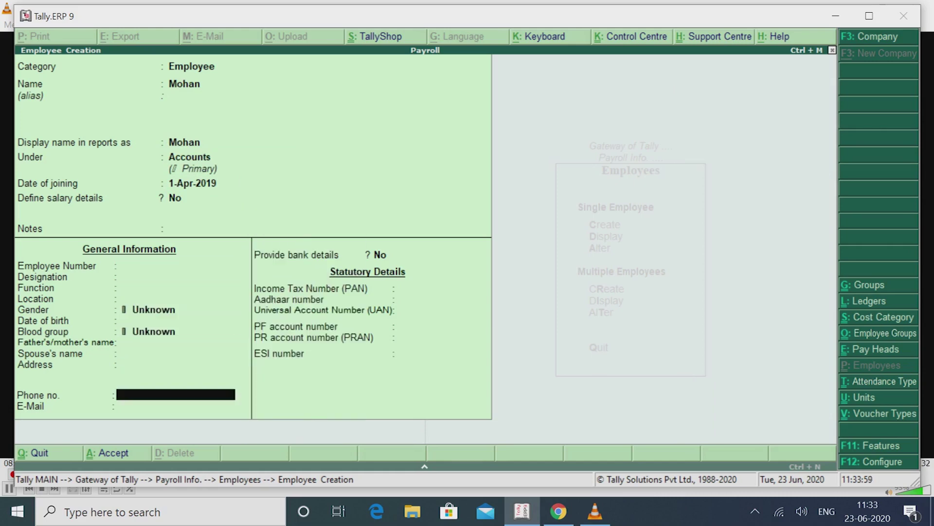
key(Return)
key(Return)
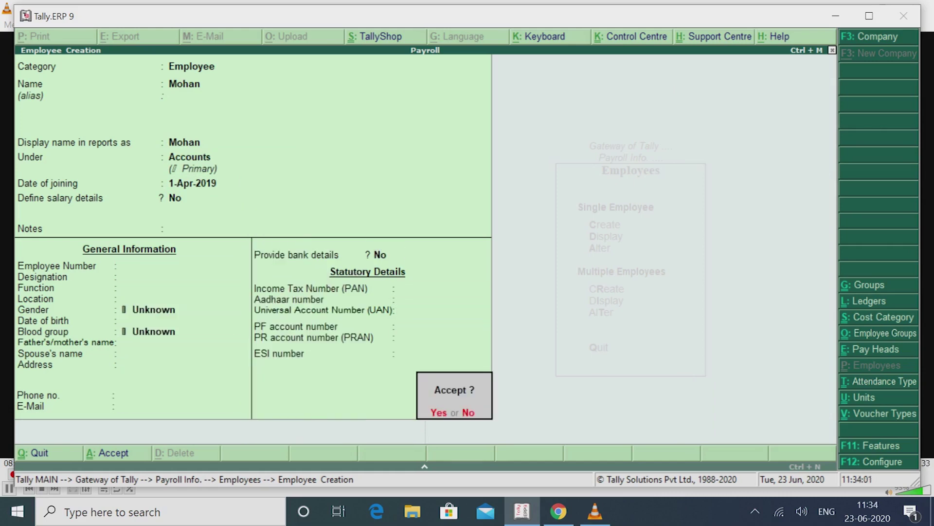
key(Return)
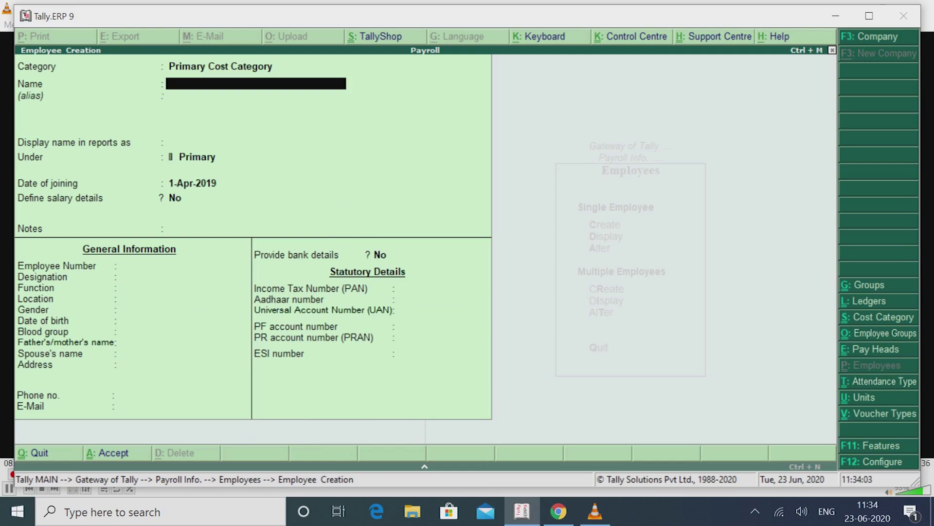
Set the category of a second employee to Employee and enter the employee's name, leaving the alias blank
key(BackSpace)
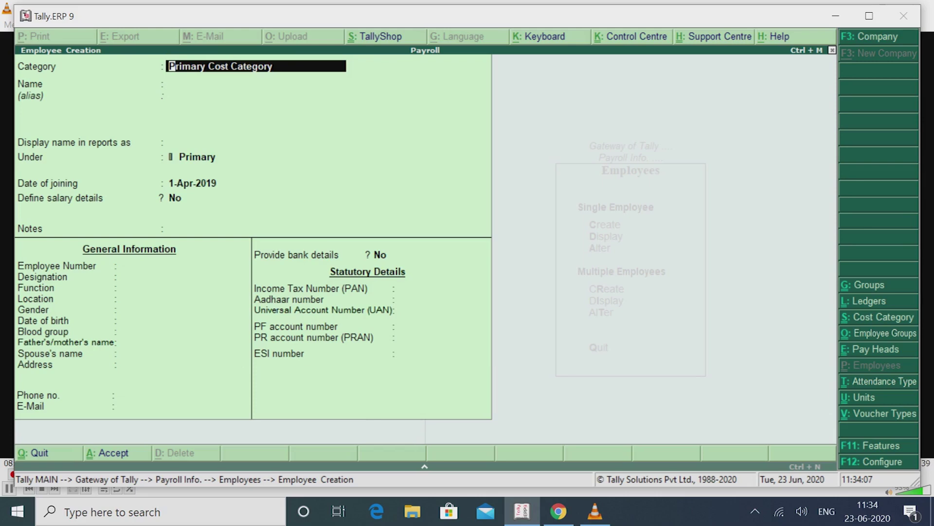
text(E)
key(Return)
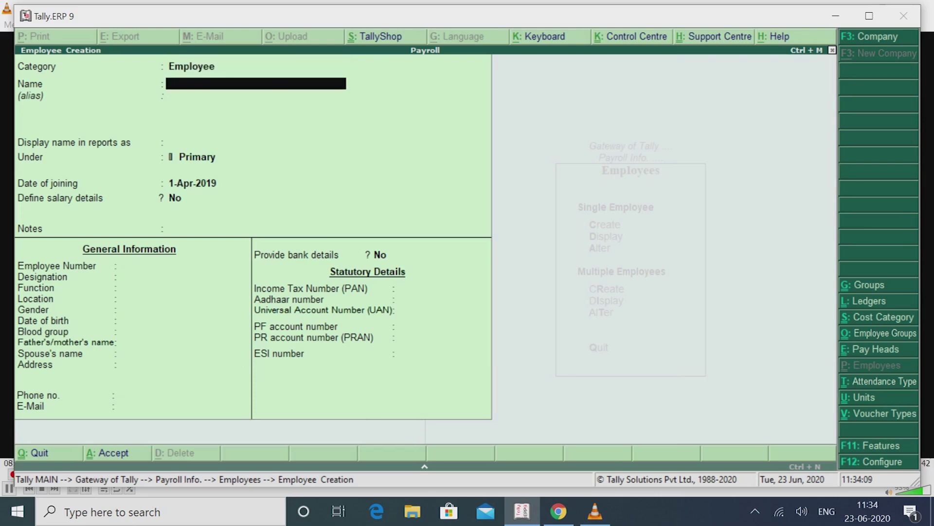
text(Sohan)
key(Return)
key(Return)
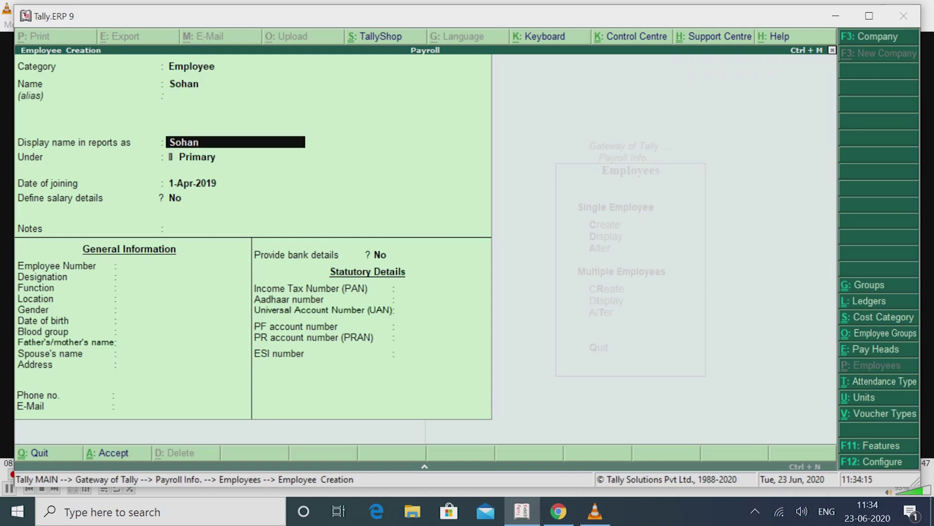
Keep the second employee's display name and joining date, and assign the employee to the Purchase group
key(Return)
key(Down)
key(Down)
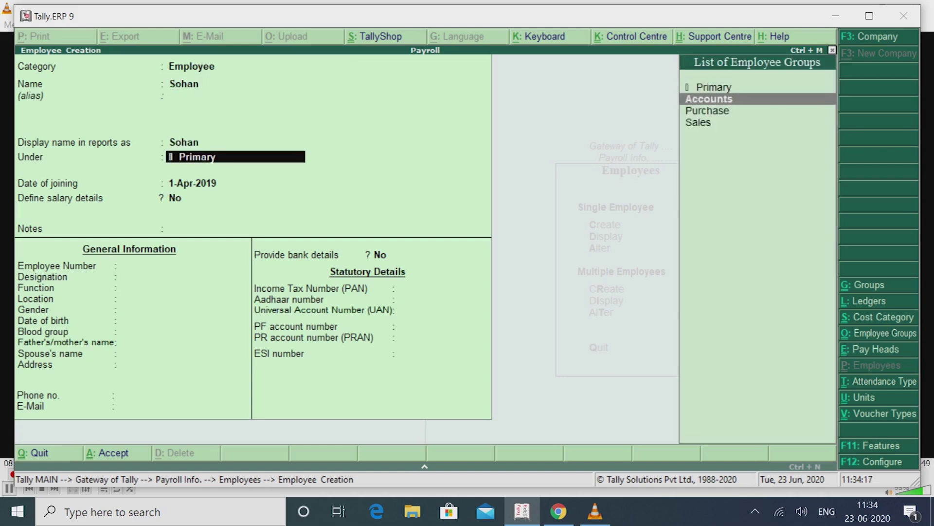
key(Return)
key(Return)
key(Return)
Save the Purchase employee without salary or bank details, with gender and blood group Unknown and the other information blank
key(Return)
key(Return)
key(Return)
key(Return)
key(Return)
key(Return)
key(Return)
key(Return)
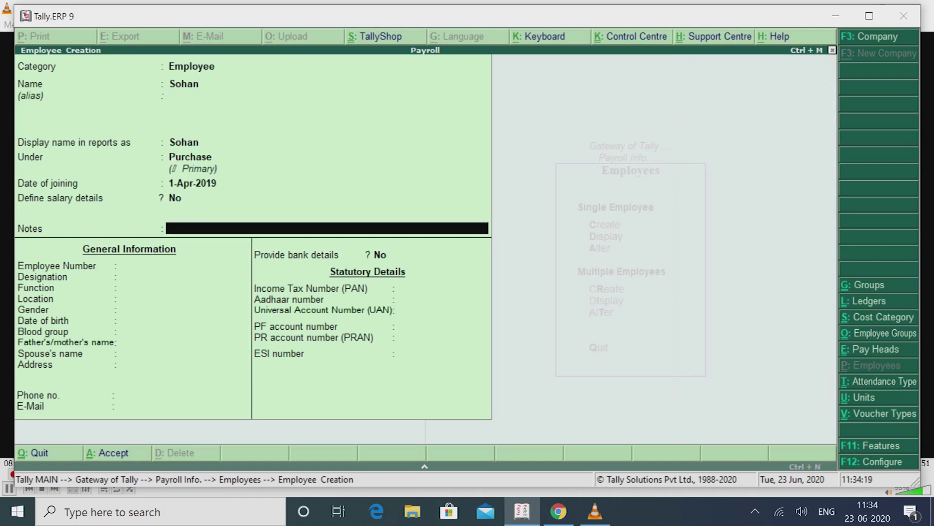
key(Return)
key(Return)
key(Return)
key(Return)
key(Return)
key(Return)
key(Return)
key(Return)
key(Return)
key(Return)
key(Return)
key(Return)
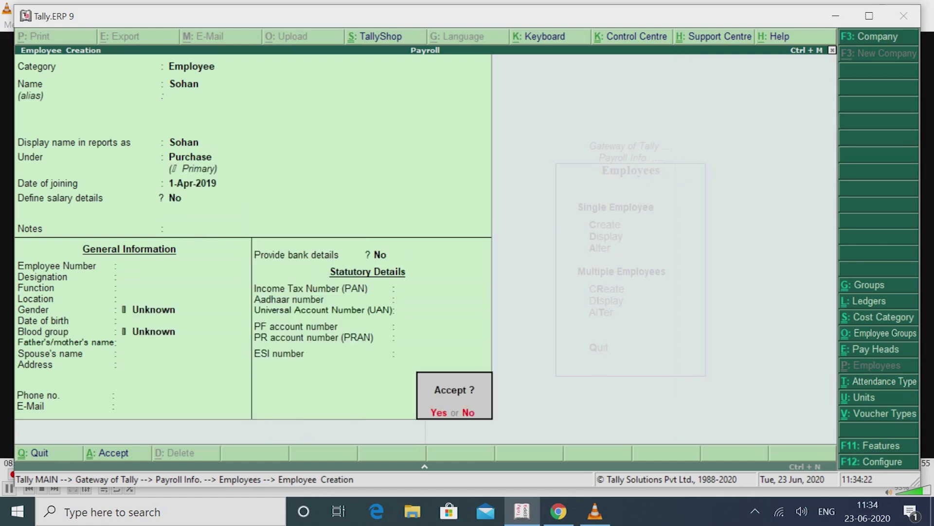
key(Return)
Set the category of a third employee to Employee and enter the employee's name, leaving the alias blank
key(BackSpace)
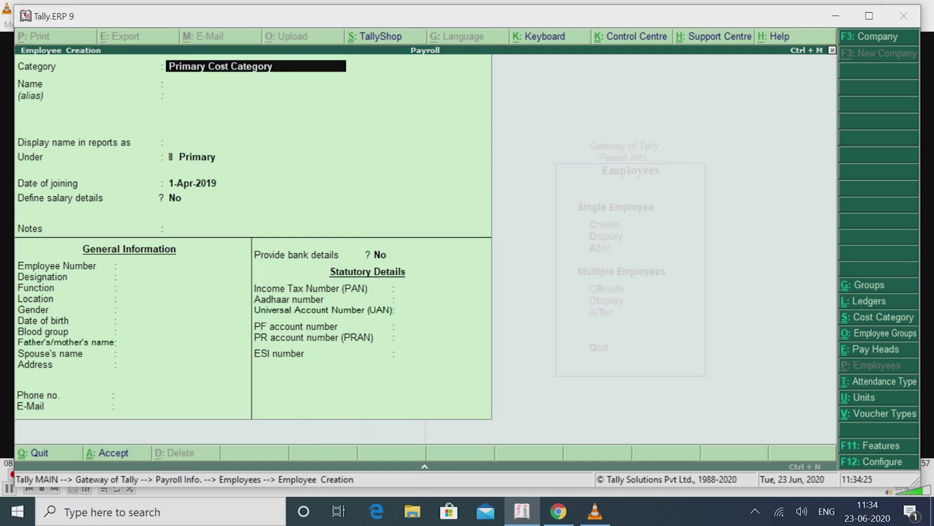
text(e)
key(Return)
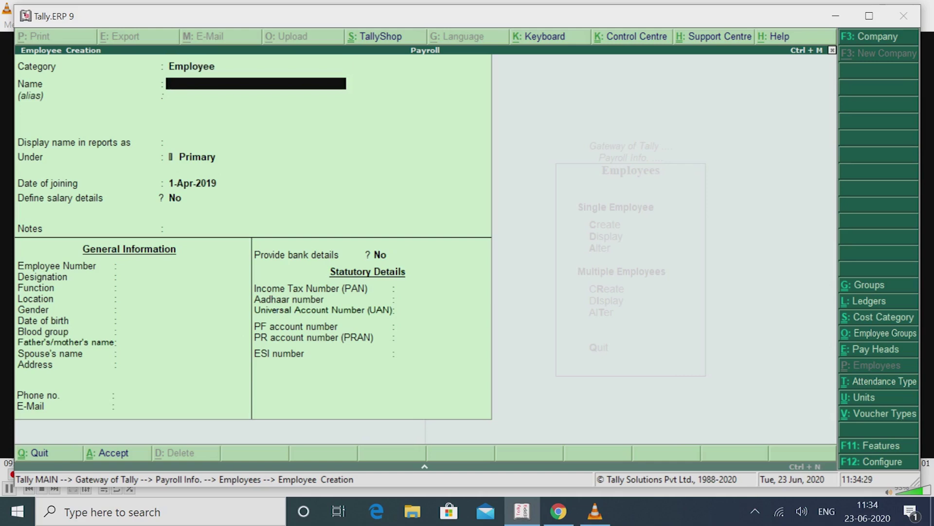
text(Rakesh)
key(Return)
key(Return)
Keep the third employee's display name, assign the employee to the Sales group and keep the joining date 1-Apr-2019
key(Return)
key(Down)
key(Down)
key(Down)
key(Return)
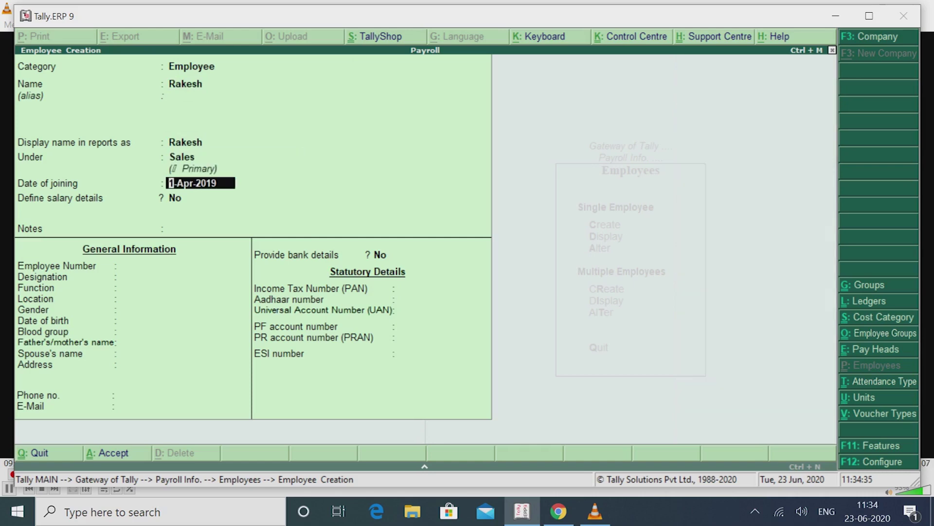
key(Return)
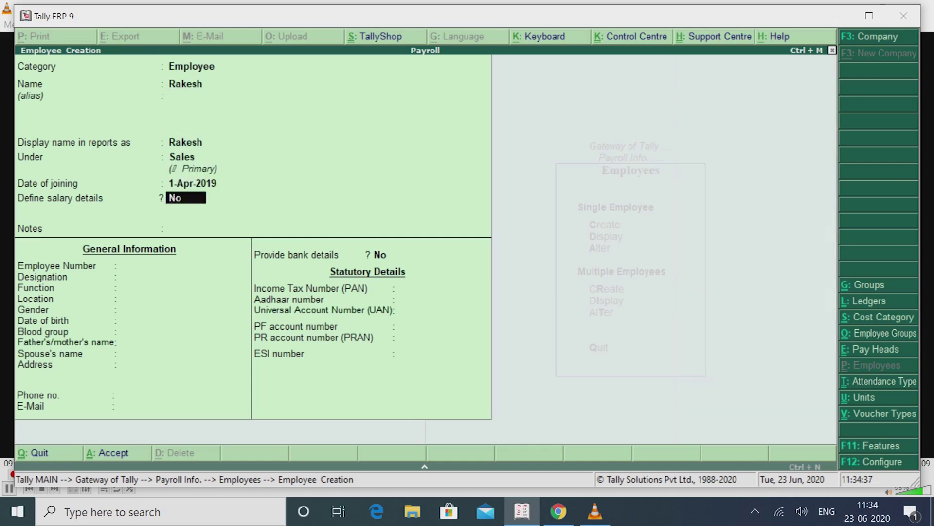
Save the Sales employee without salary details or general information, and finish creating employees
key(Return)
key(Return)
key(Return)
key(Return)
key(Return)
key(Return)
key(Return)
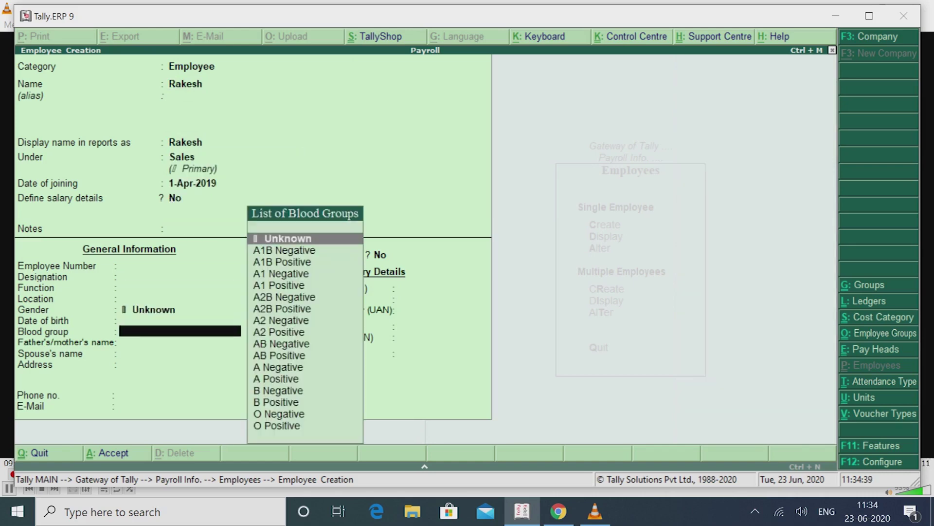
key(ctrl+a)
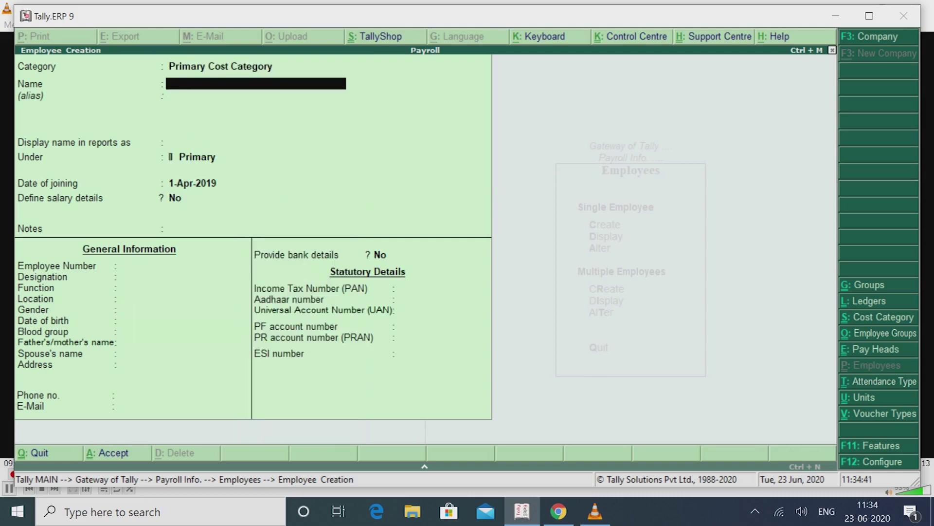
key(Escape)
key(Return)
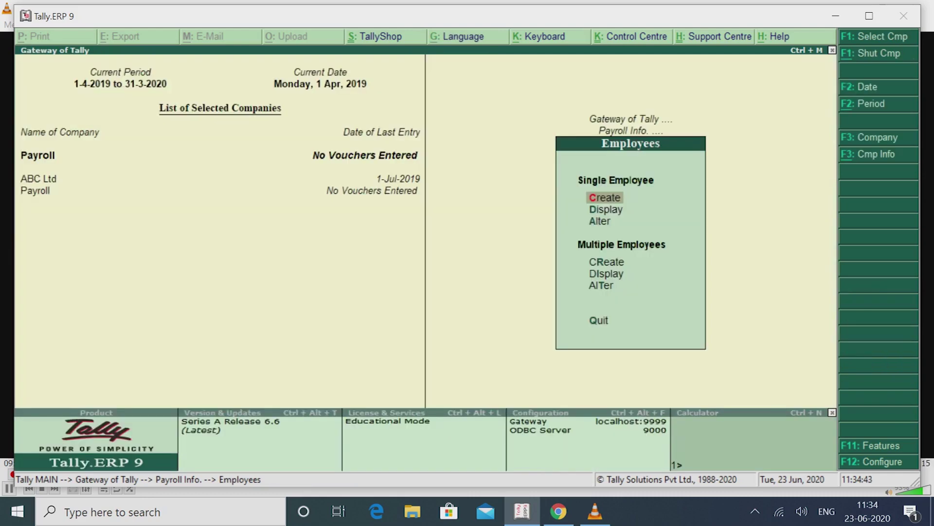
Review the list of single employees available for alteration with their groups, and return to the payroll masters
key(Down)
key(Down)
key(Return)
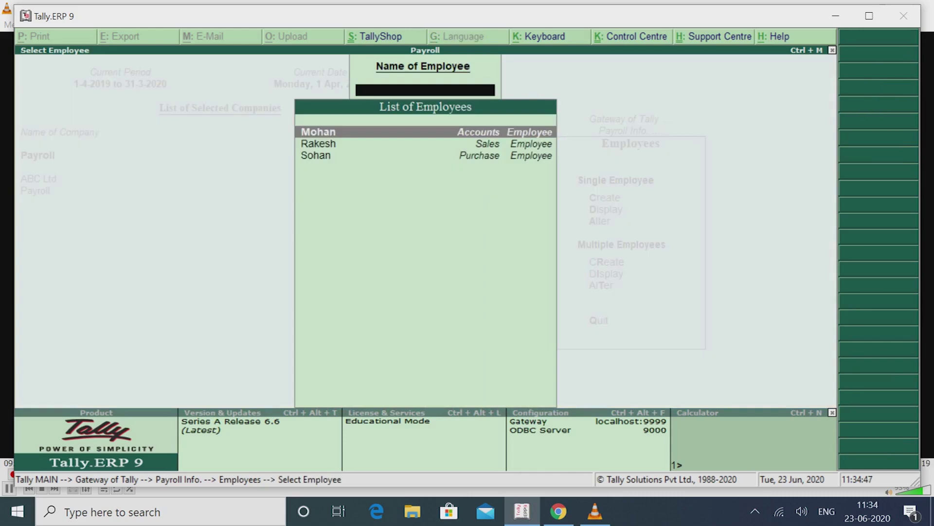
key(Down)
key(Up)
key(Down)
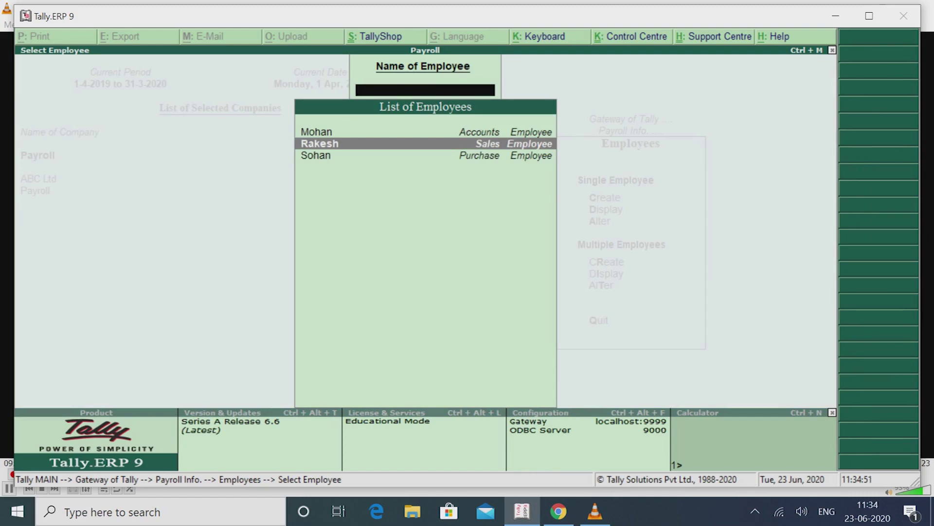
key(Escape)
key(Escape)
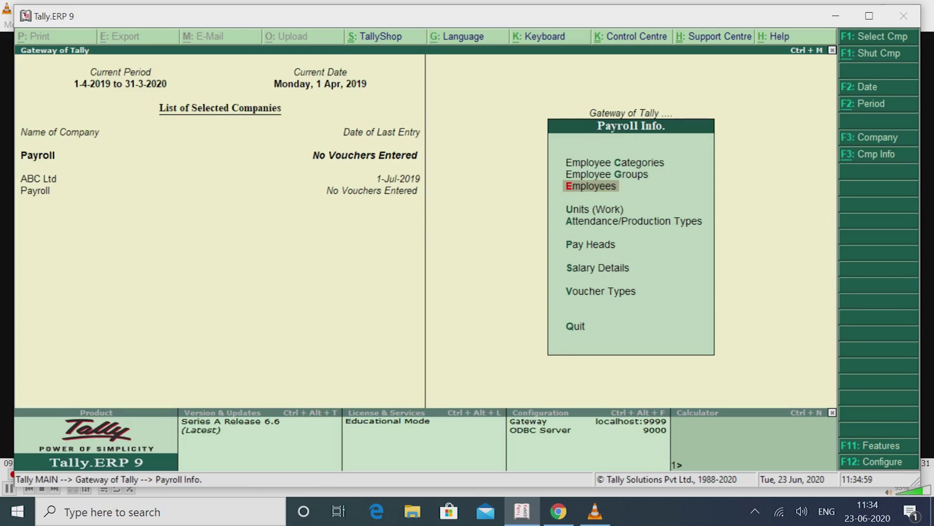
Start defining salary details for the employee in the Accounts group, effective from 1-Apr-2019
key(Down)
key(Down)
key(Down)
key(Down)
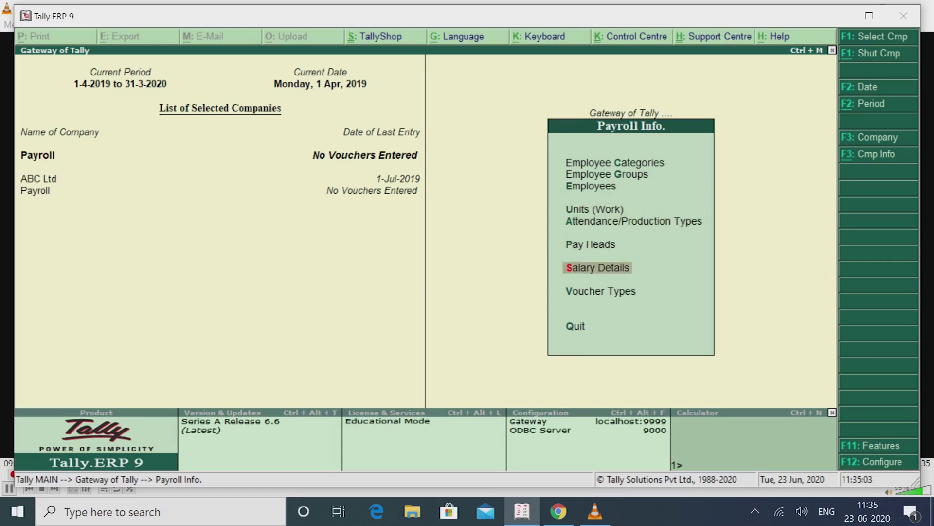
key(Return)
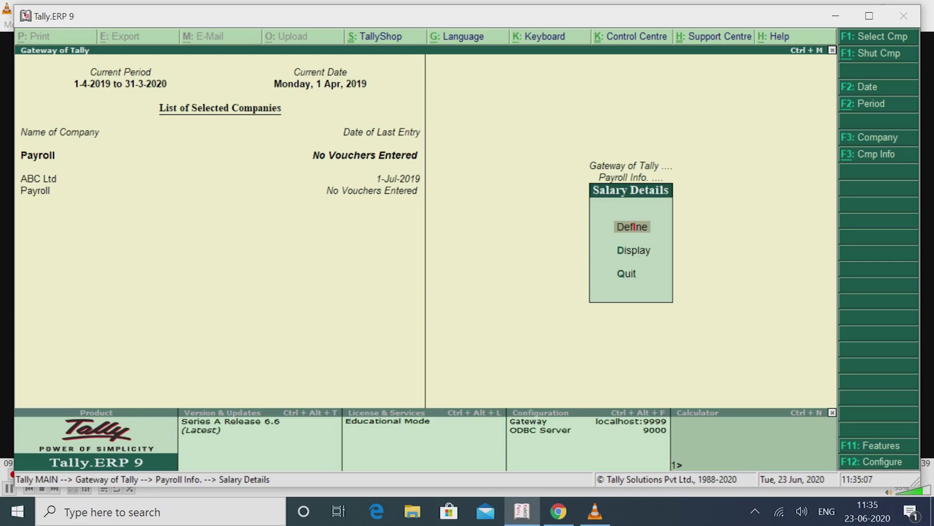
key(Return)
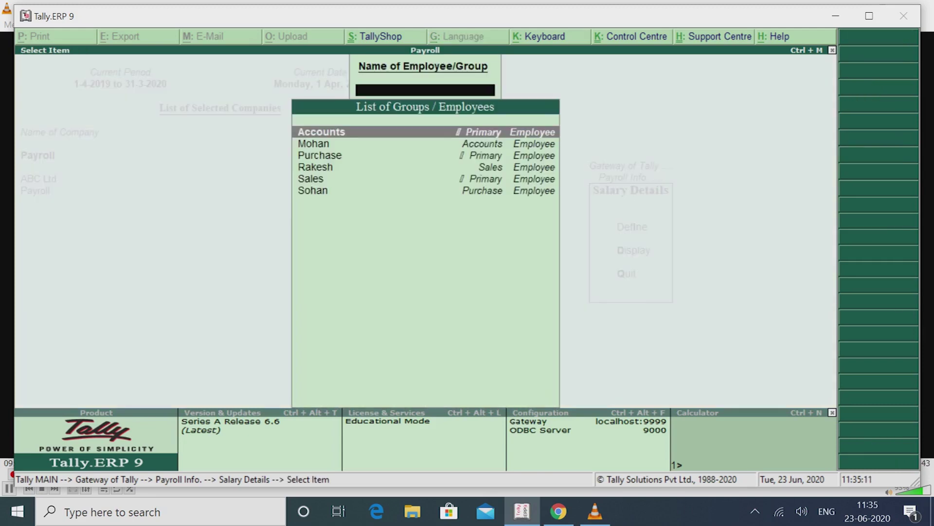
key(Down)
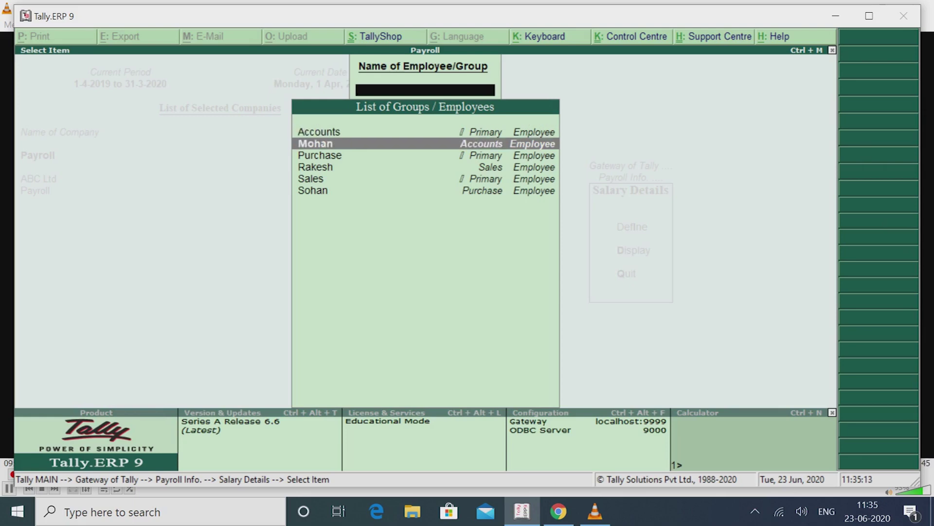
key(Return)
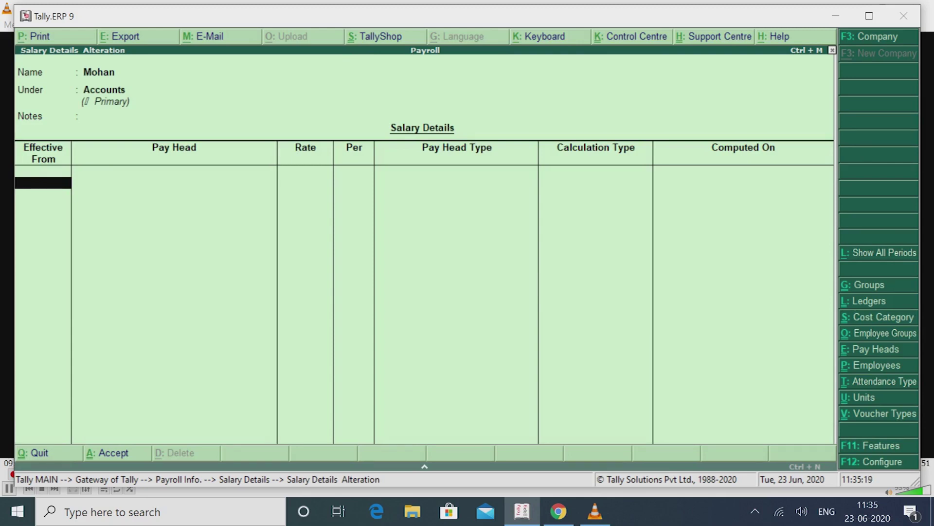
text(1-4)
key(Return)
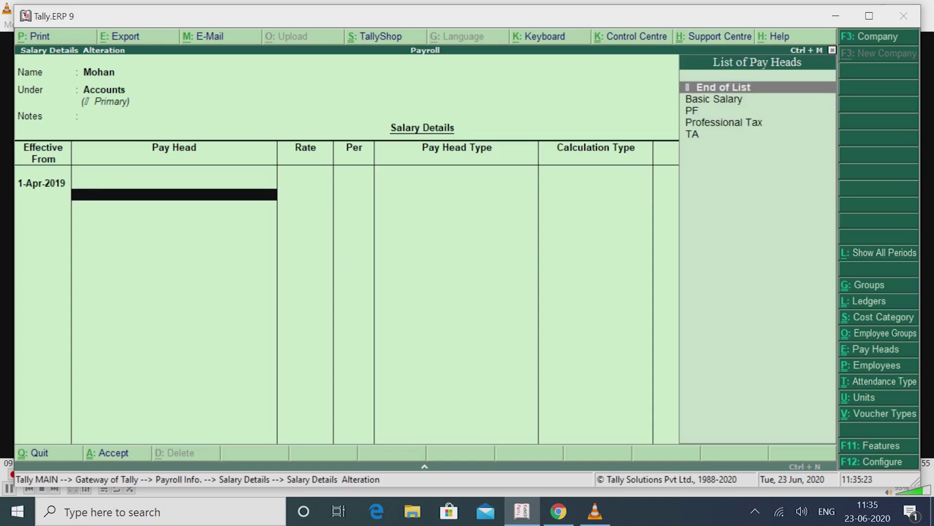
Add the Basic Salary pay head to the employee's salary details with a monthly rate of 12,000
key(Down)
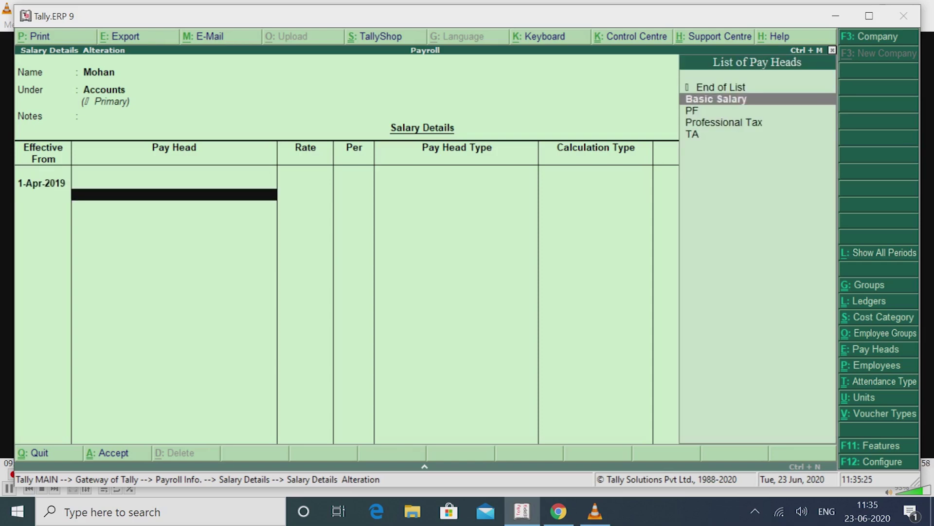
key(Return)
text(1)
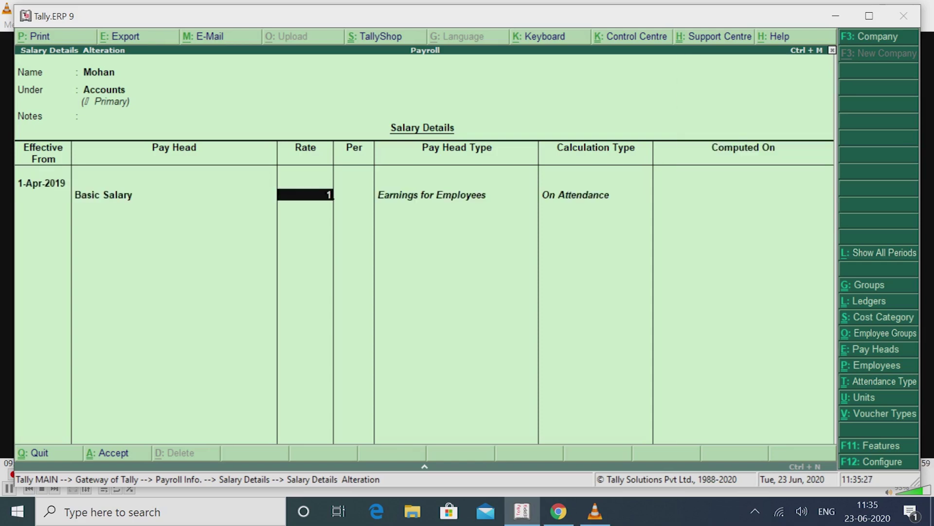
text(2,000)
key(Return)
Add the PF and Professional Tax pay heads to the Accounts employee's salary details
key(Down)
key(Return)
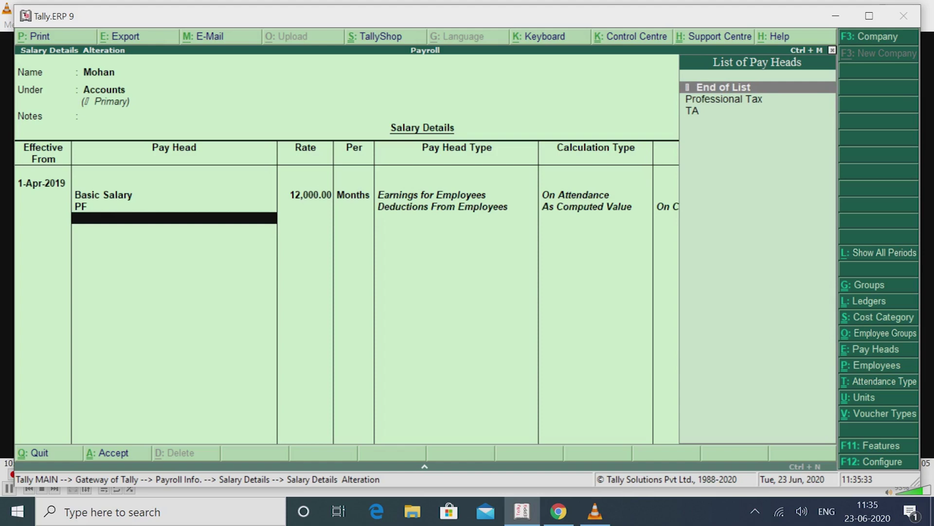
key(Down)
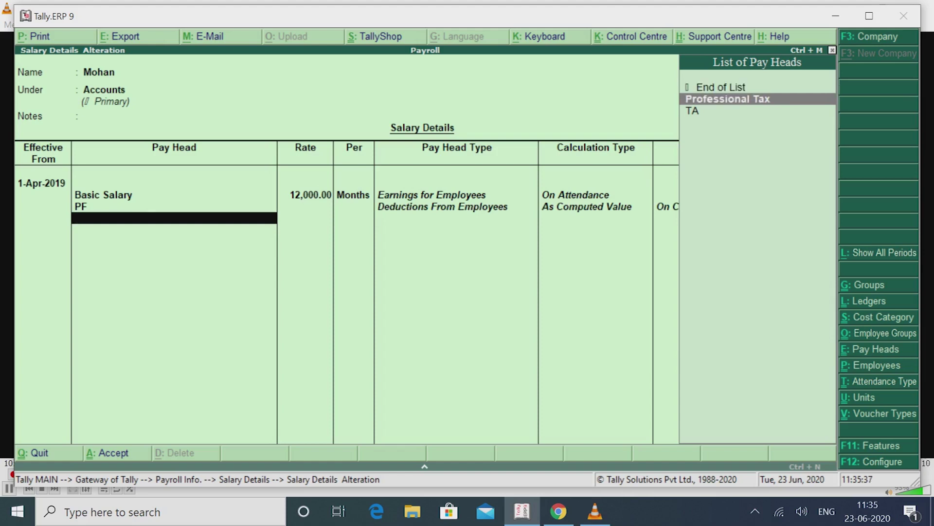
key(Return)
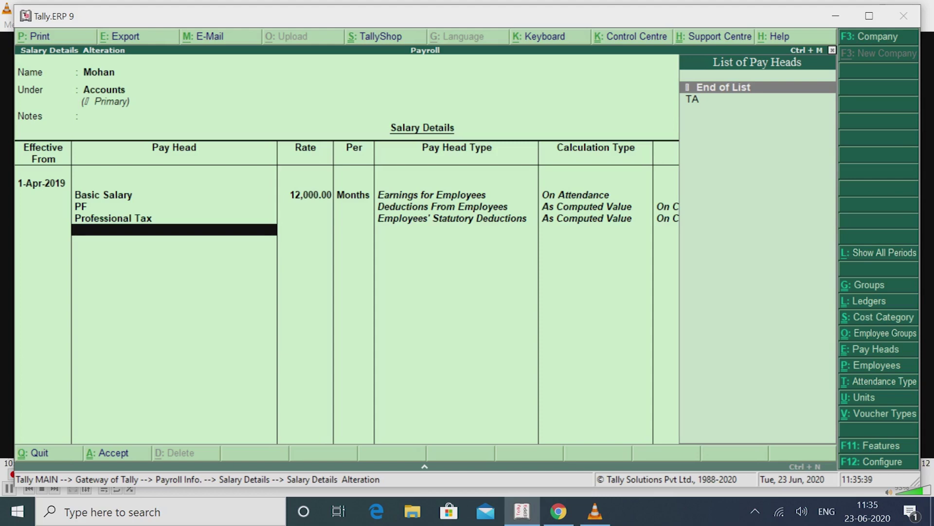
Add the TA pay head to the Accounts employee's salary details with a rate of 90 per day
key(Down)
key(Return)
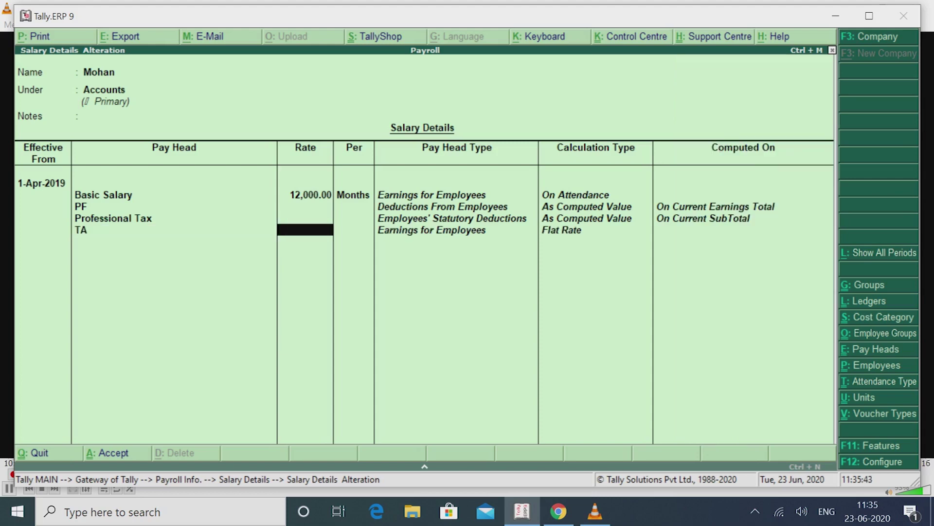
text(t)
key(BackSpace)
text(90)
key(Return)
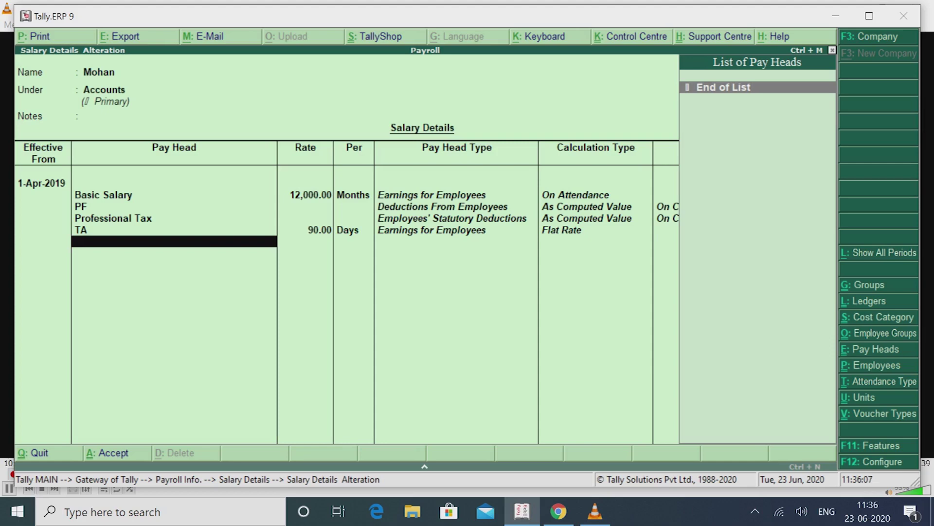
End the pay head list, save the employee's salary details, and return to the Gateway of Tally
key(Return)
key(Return)
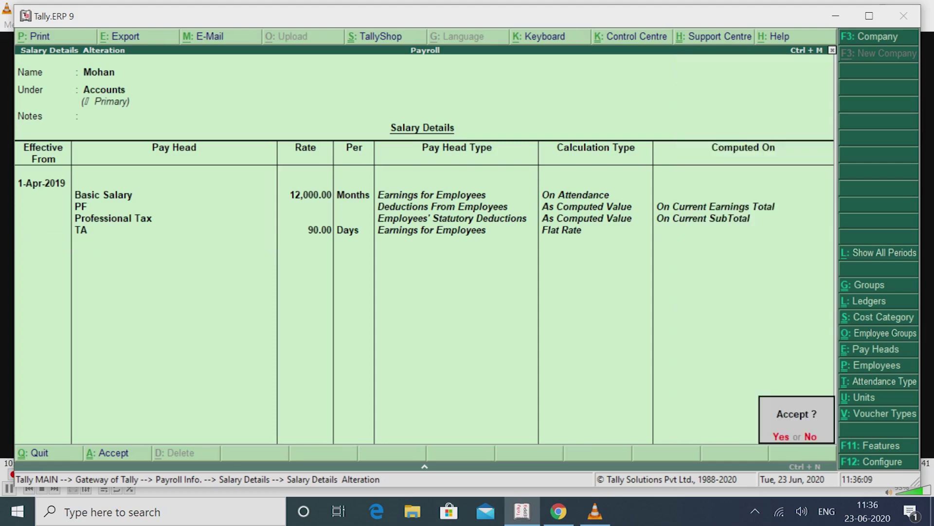
key(Return)
key(Down)
key(Down)
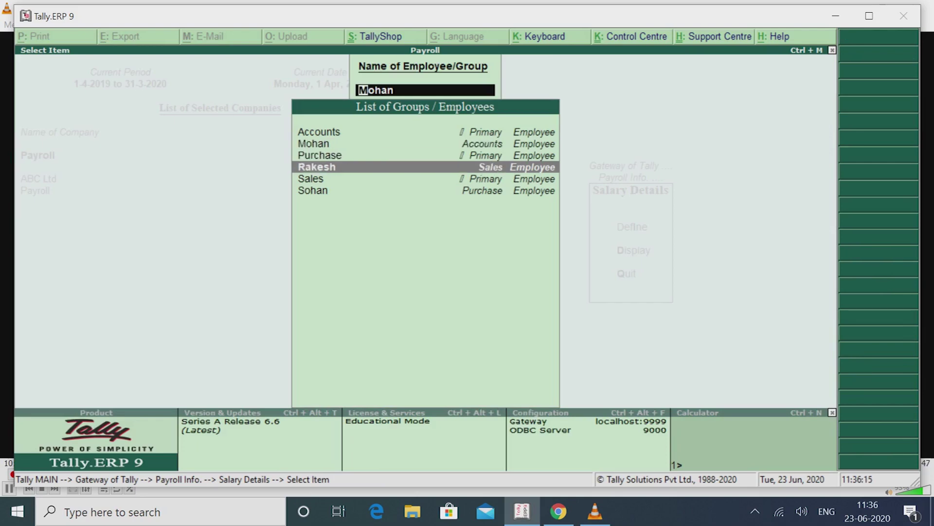
key(BackSpace)
key(Escape)
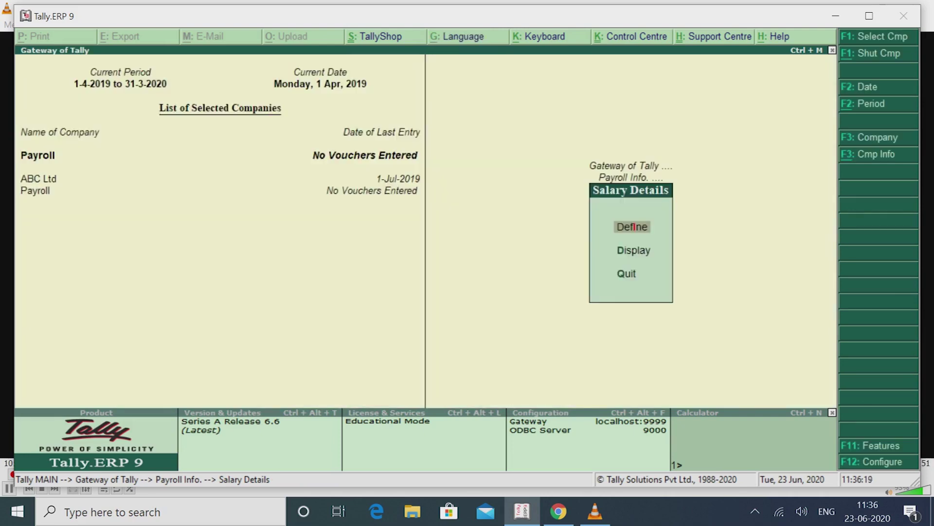
key(Escape)
key(Escape)
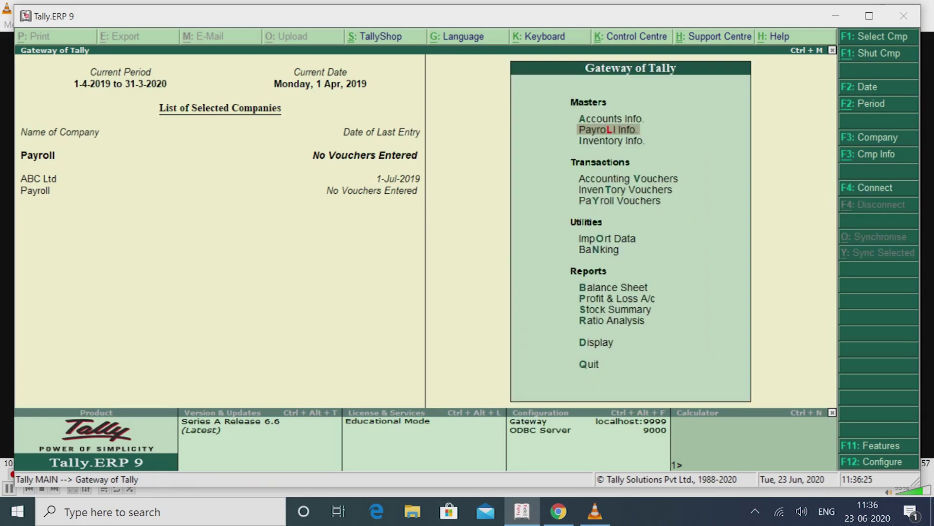
Open the Payroll voucher type for alteration from the payroll masters
key(Return)
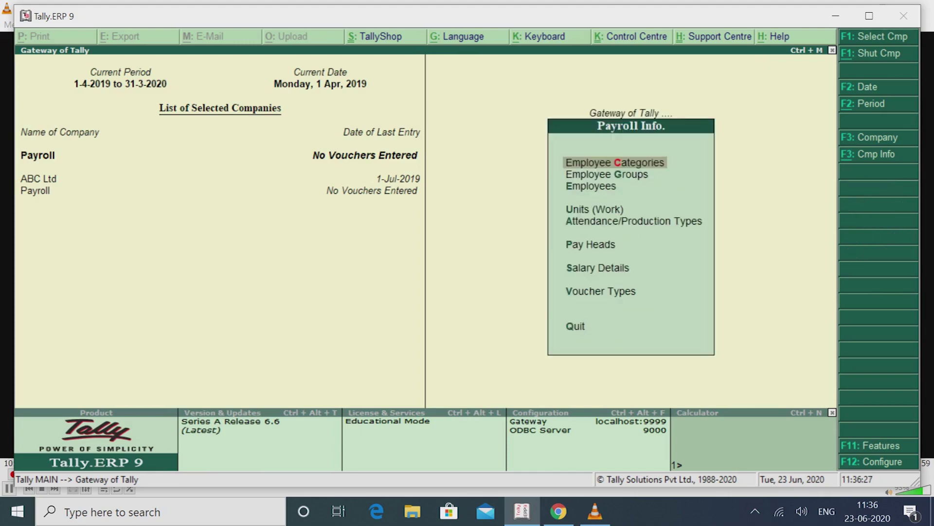
key(Down)
key(Down)
key(Down)
key(Down)
key(Down)
key(Down)
key(Down)
key(Down)
key(Up)
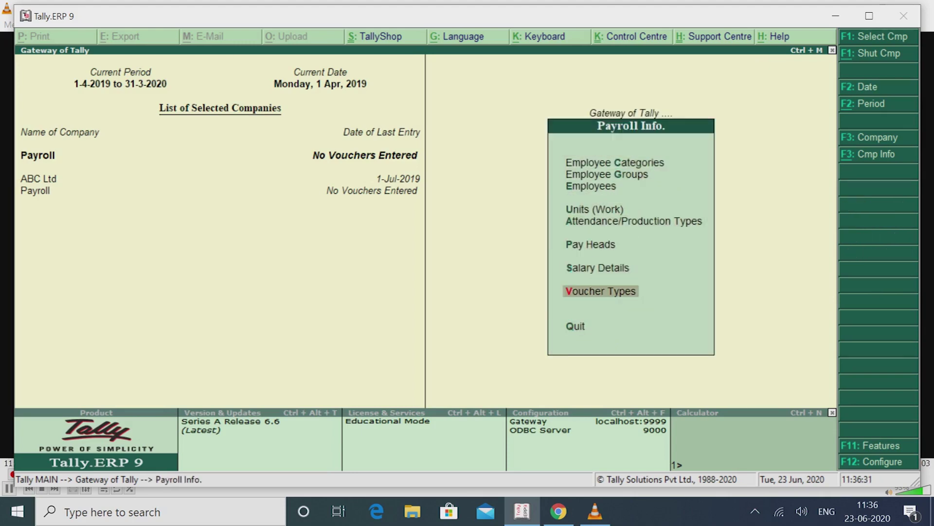
key(Return)
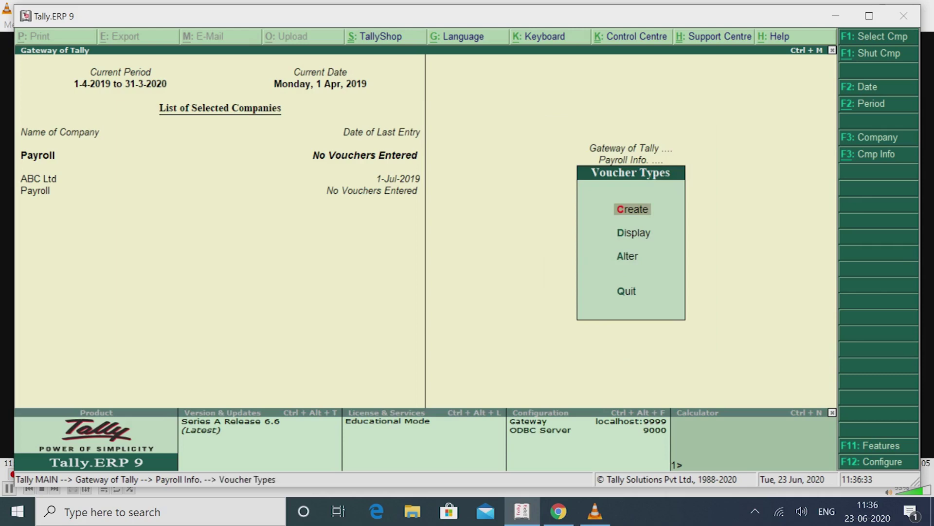
key(Down)
key(Down)
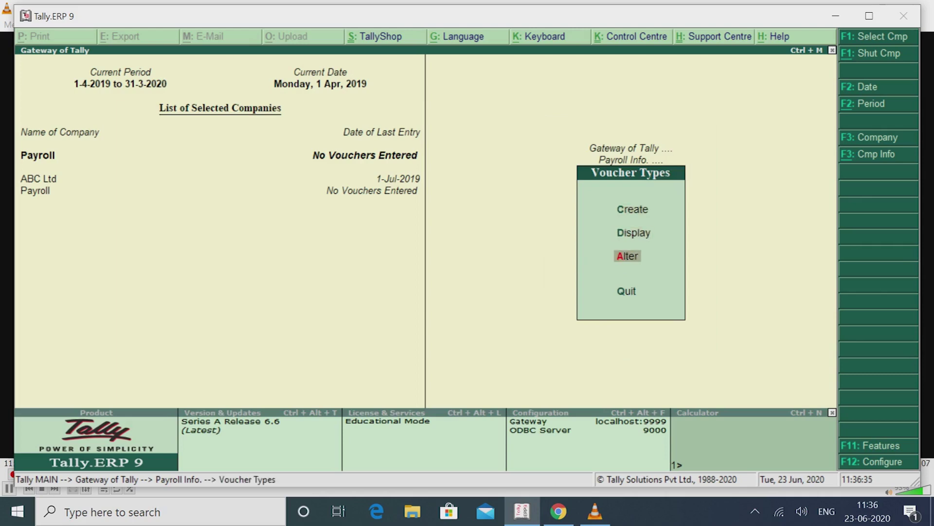
key(Return)
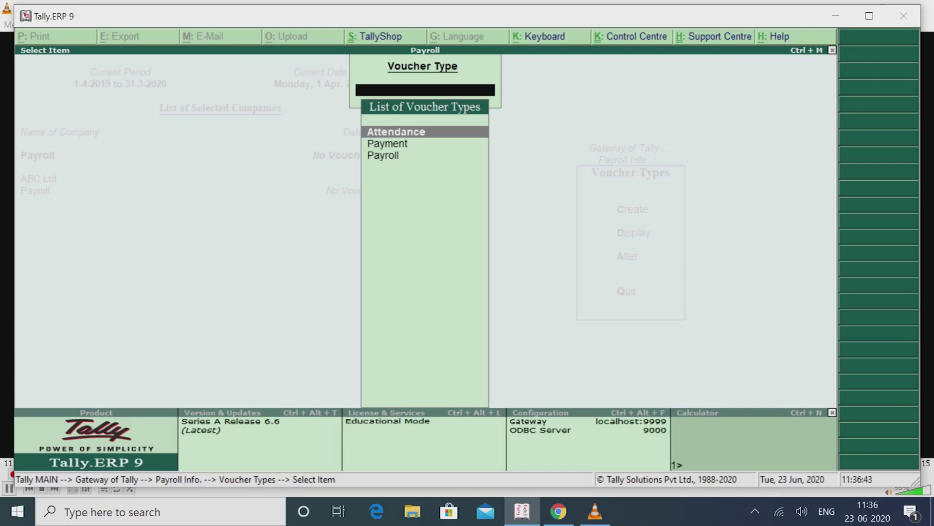
key(Down)
key(Down)
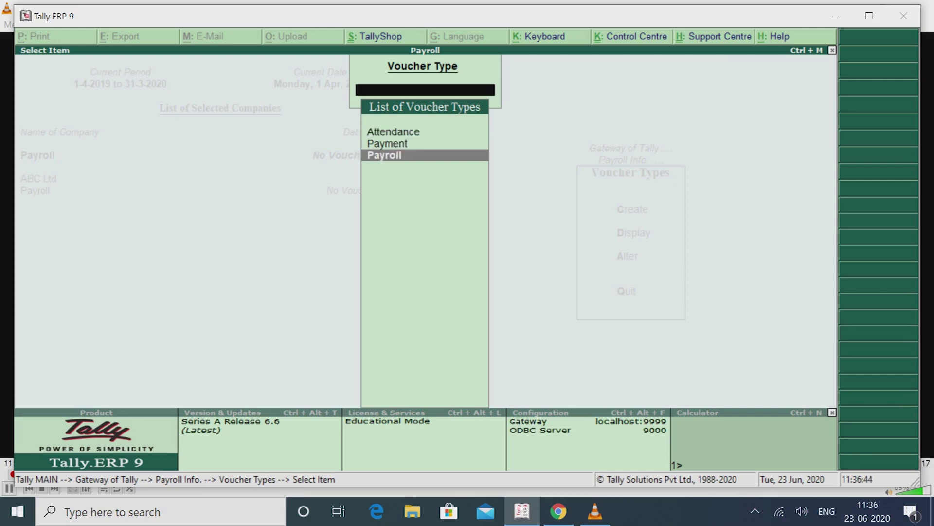
key(Return)
Add a Staff Salary class to the Payroll voucher type, with no group restrictions and Cash as the ledger to use
key(Return)
key(Return)
key(Return)
key(Return)
key(Return)
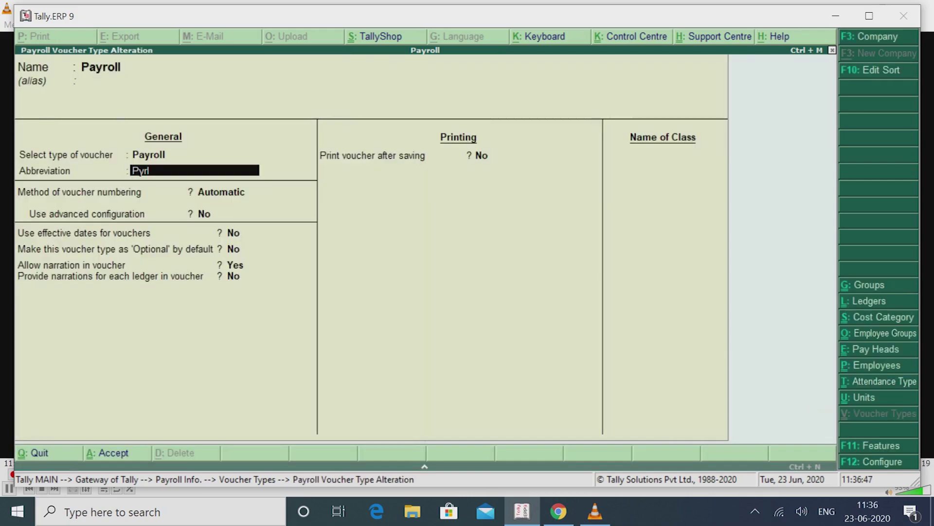
key(Return)
key(Return)
key(Return)
key(Return)
key(Return)
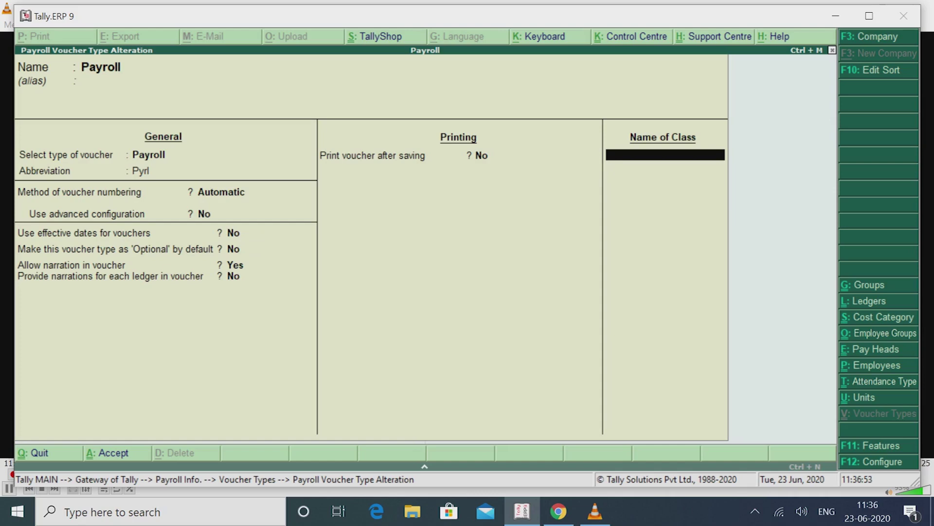
text(Staff Salary)
key(Return)
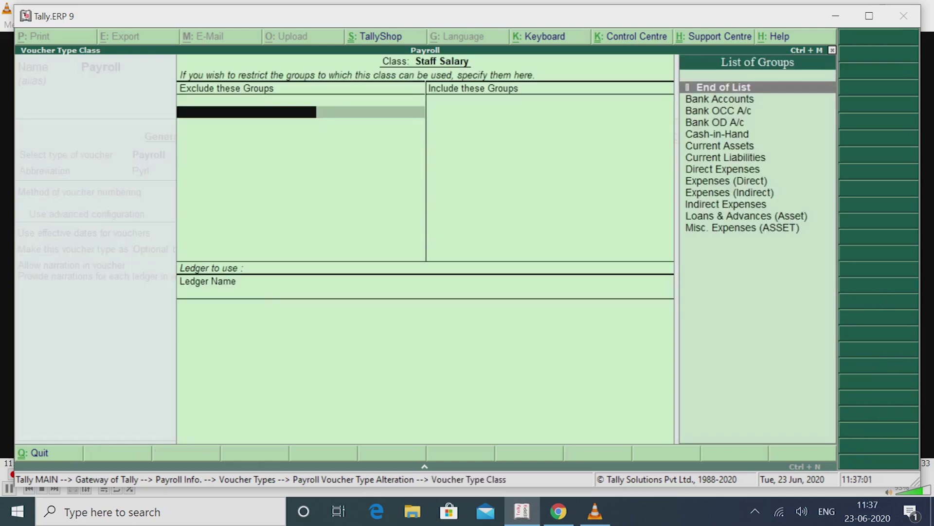
key(Return)
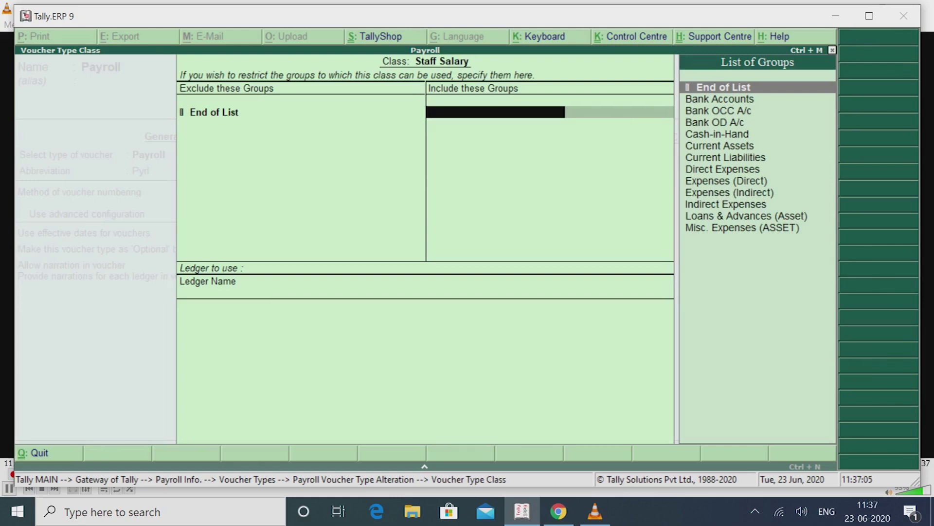
key(Return)
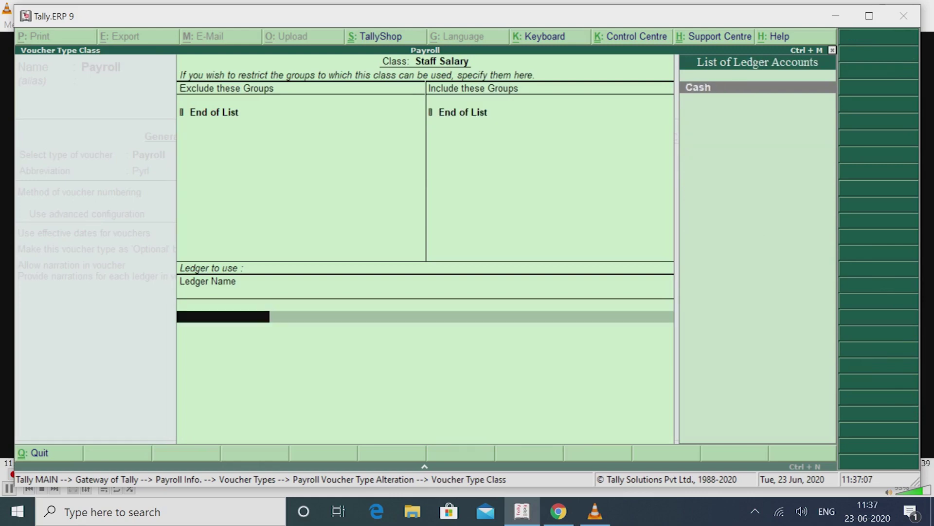
key(Return)
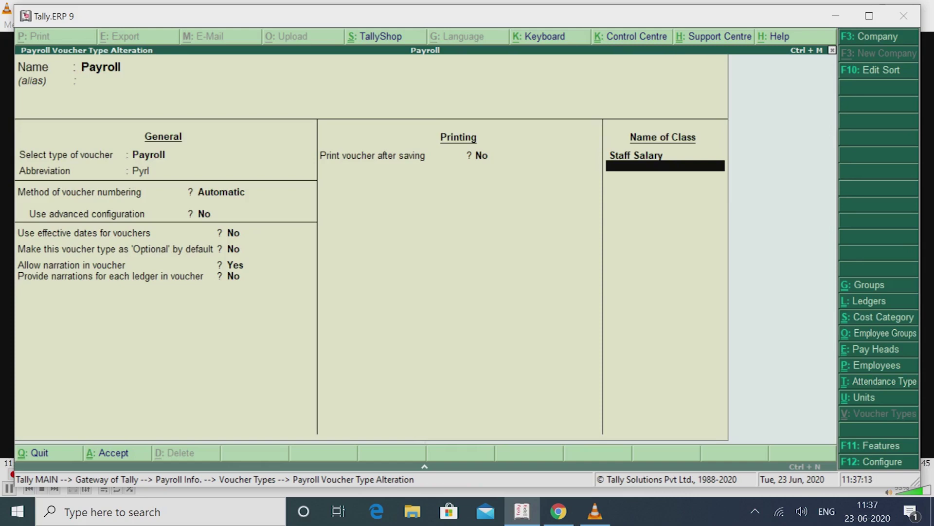
Save the altered Payroll voucher type and return to the Gateway of Tally
key(Return)
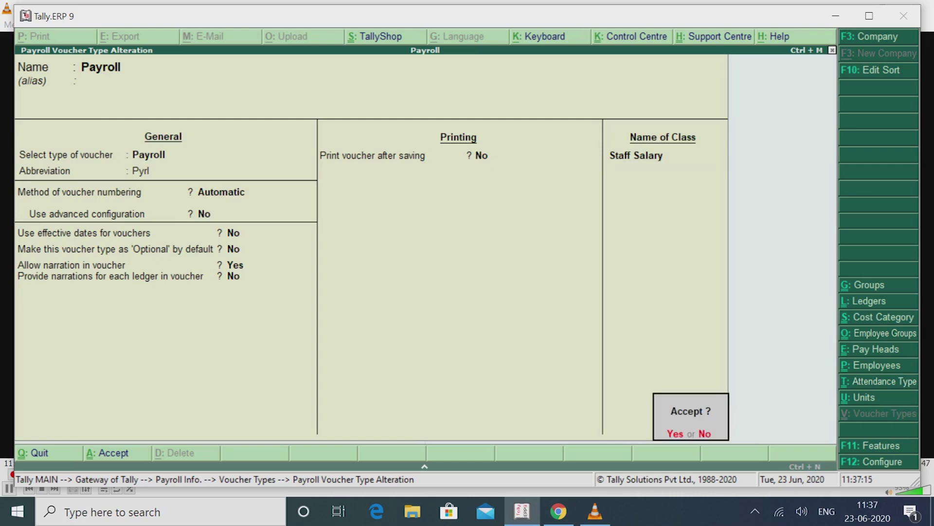
key(Return)
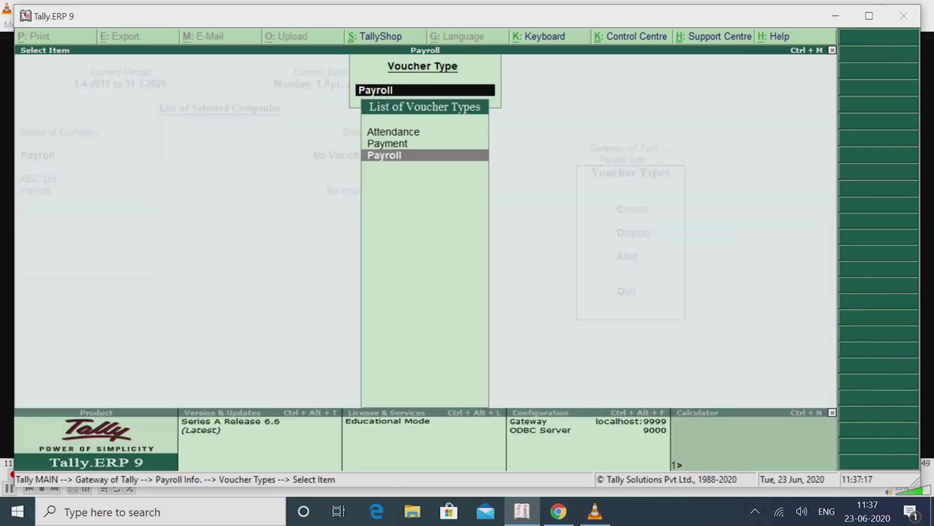
key(Escape)
key(Escape)
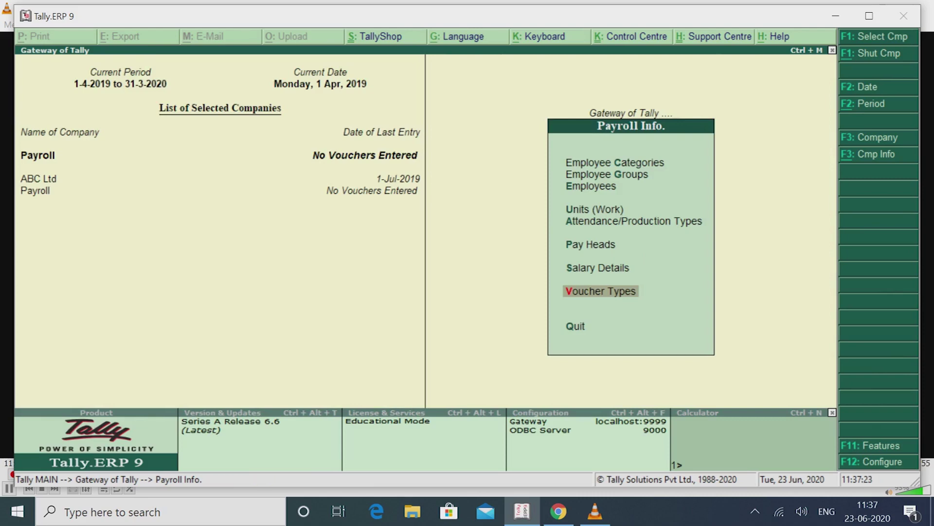
key(Escape)
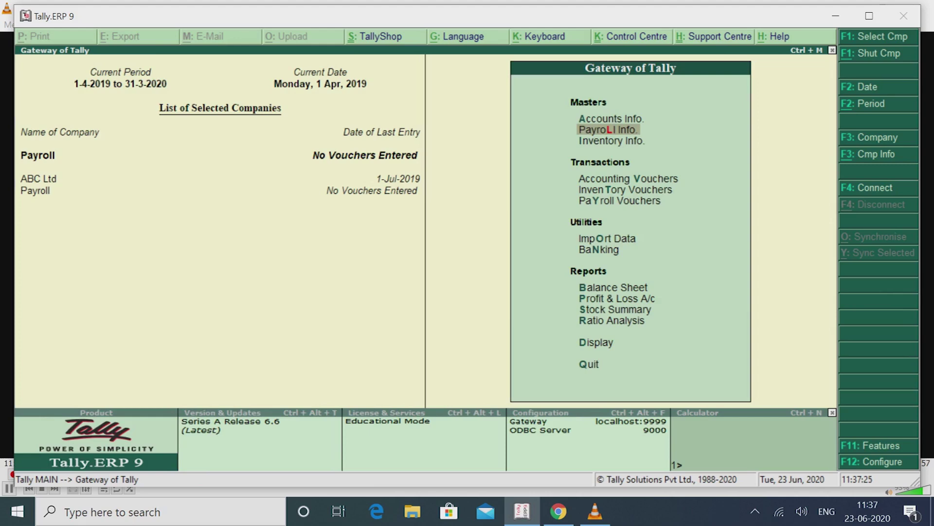
Start creating a single ledger named Salary Payable under Current Liabilities
key(Up)
key(Return)
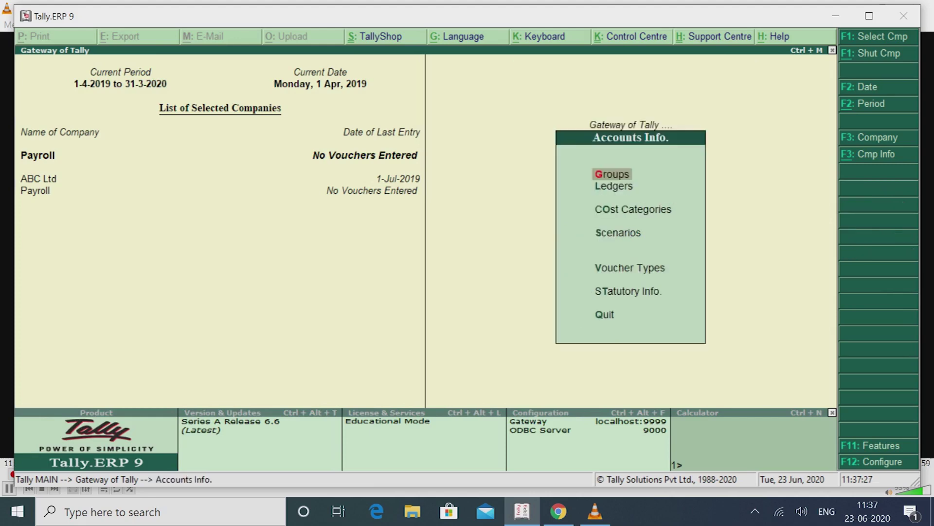
key(Down)
key(Return)
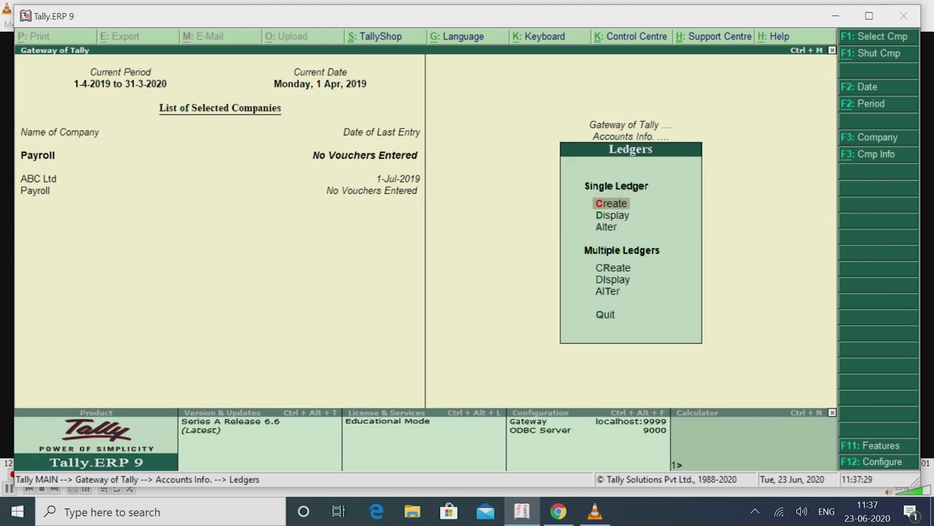
key(Return)
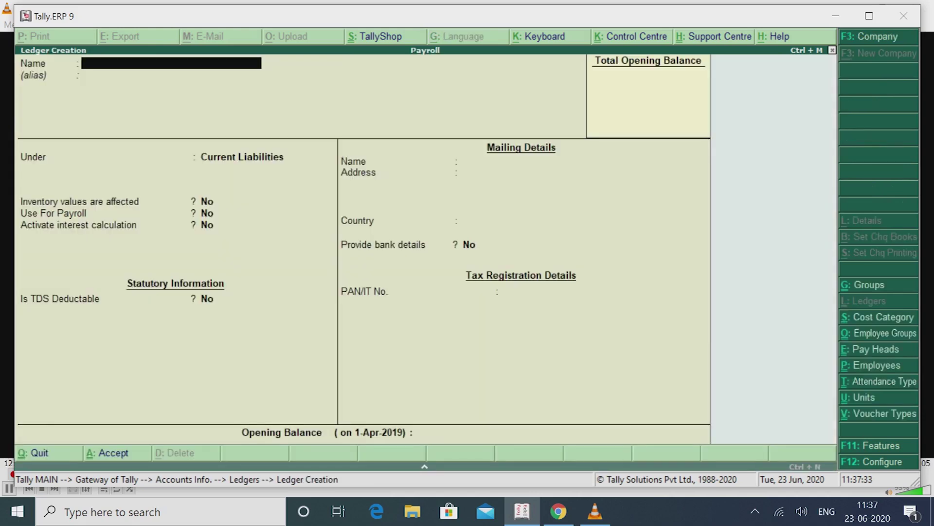
text(Salary Payable)
key(Return)
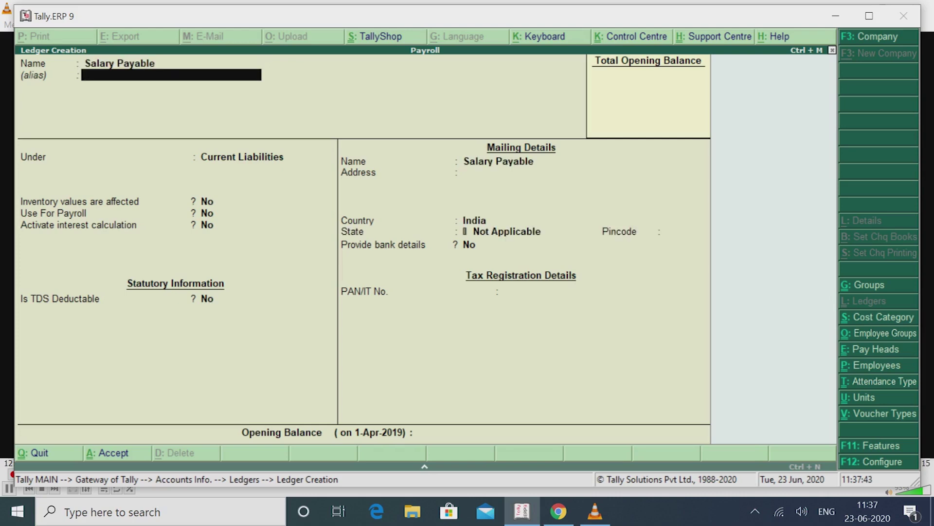
key(Return)
key(Return)
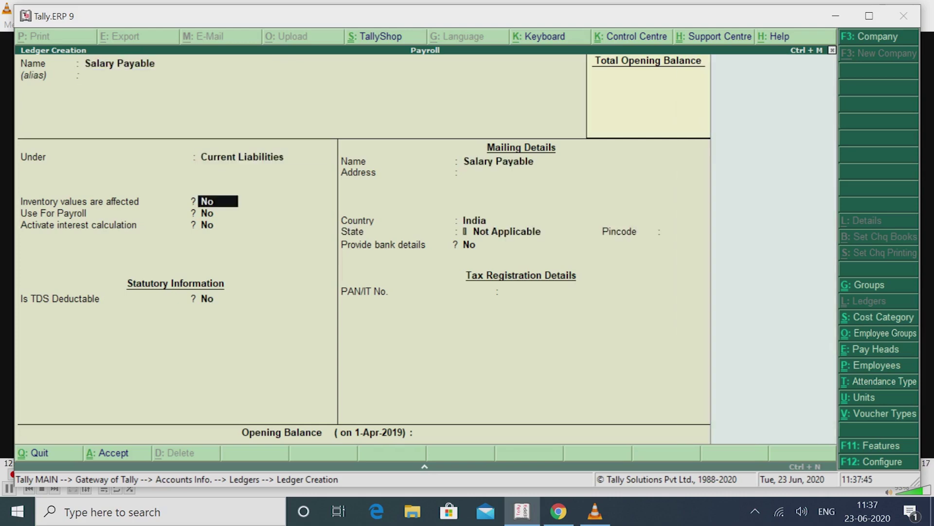
Set Use For Payroll to Yes for the Salary Payable ledger, keep the remaining defaults, and save it
key(Return)
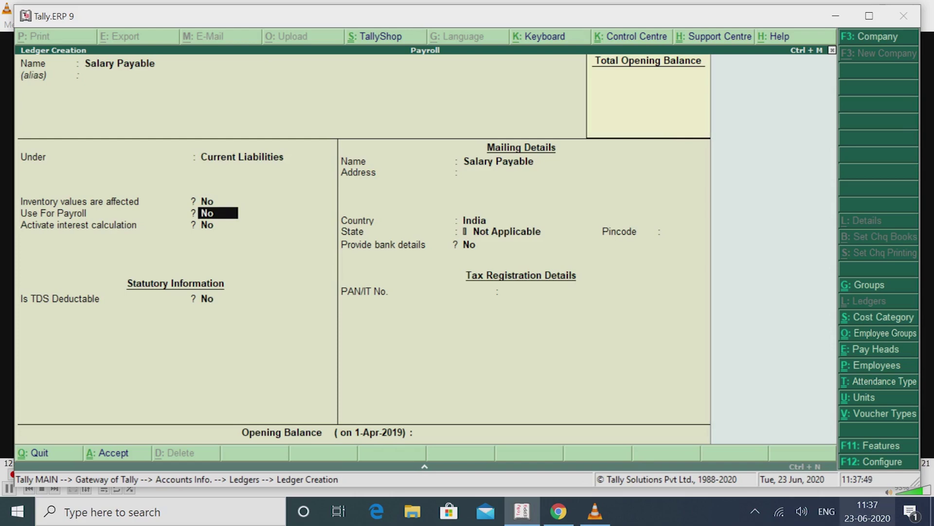
text(y)
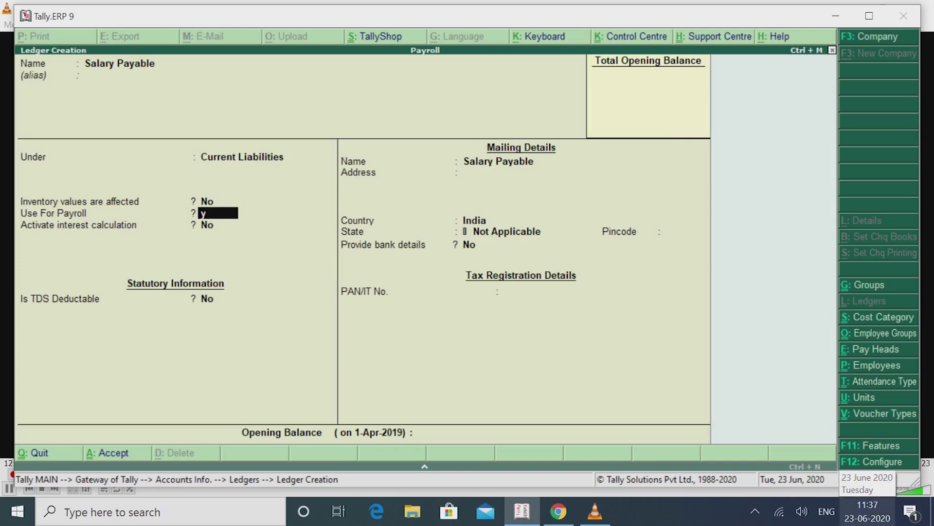
key(Return)
key(Return)
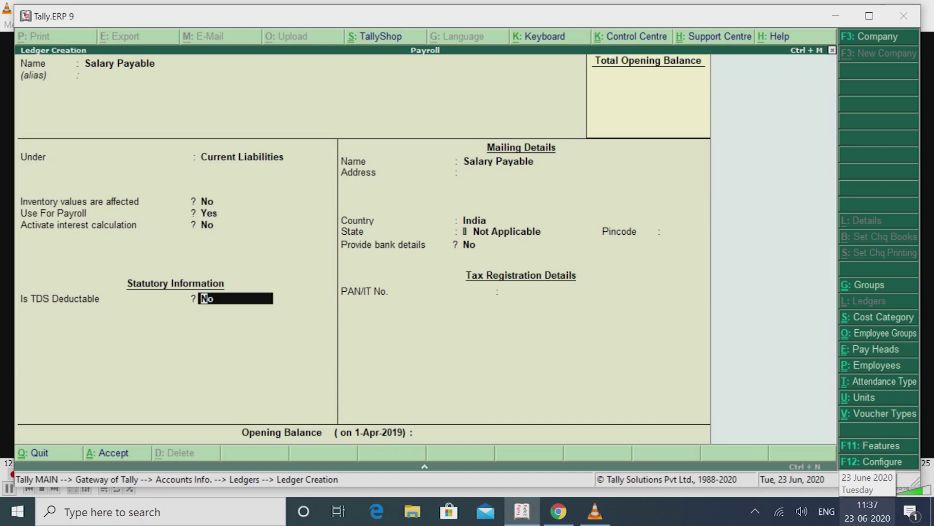
key(Return)
key(Return)
key(Return)
key(Return)
key(Return)
key(Return)
key(Return)
key(Return)
key(Return)
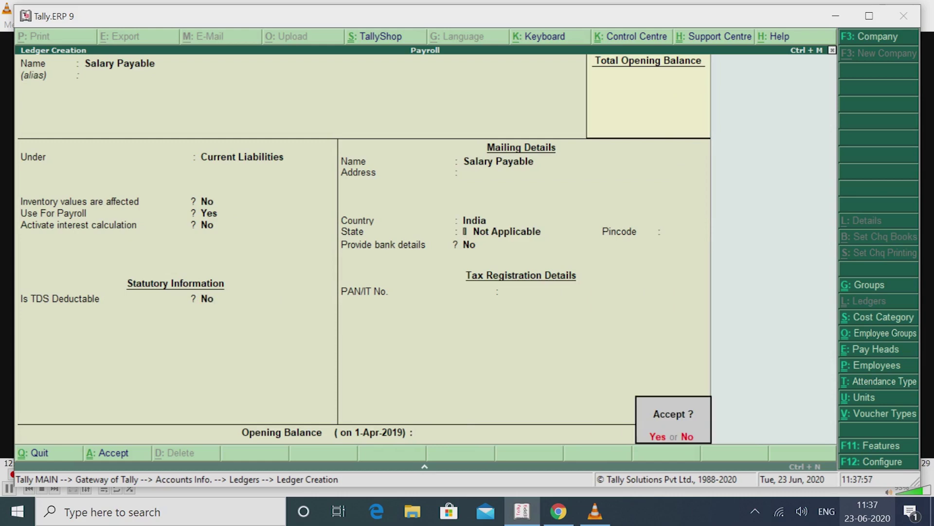
key(Return)
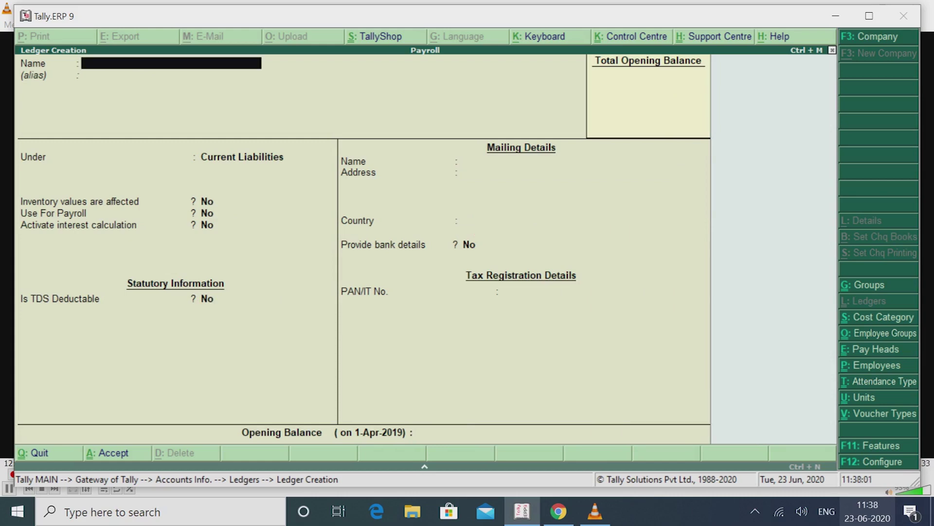
Quit ledger creation and return to the Gateway of Tally
key(Escape)
key(Return)
key(Escape)
key(Escape)
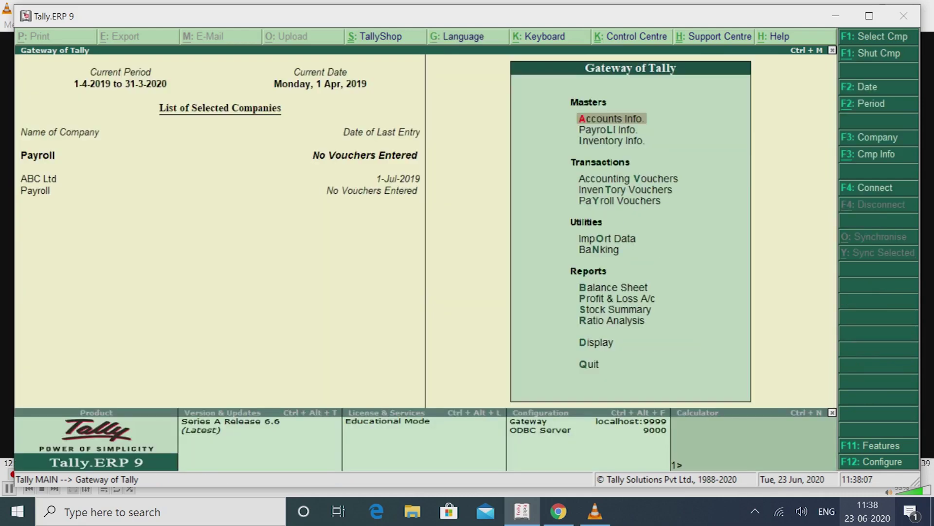
Open payroll voucher entry and switch to a new attendance voucher
key(Down)
key(Down)
key(Down)
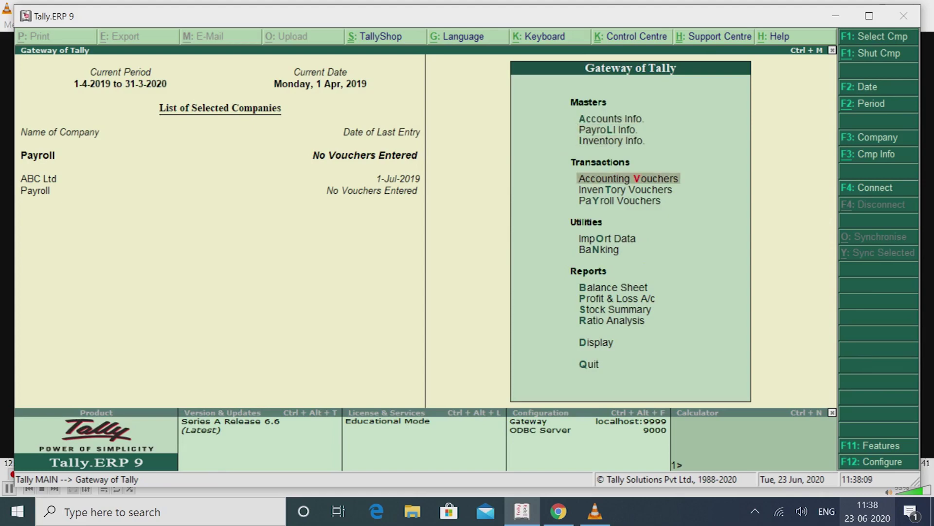
key(Down)
key(Down)
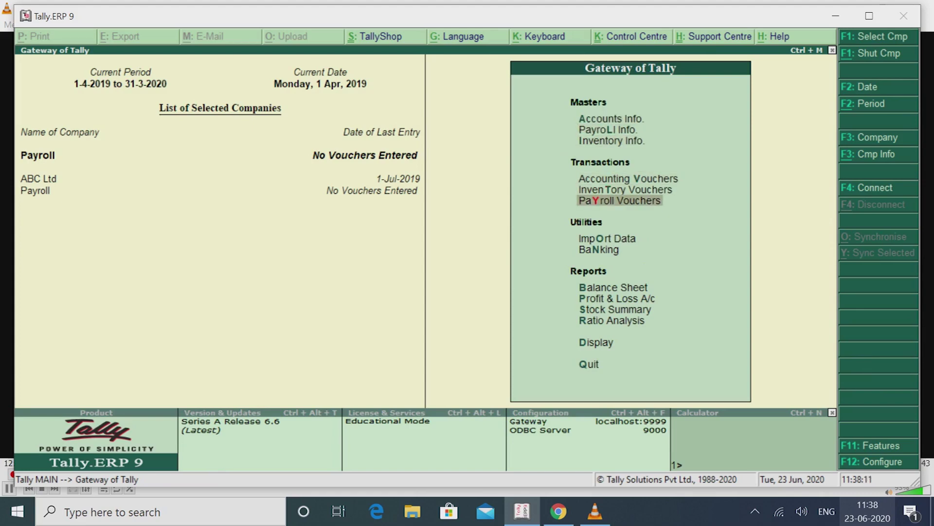
key(Return)
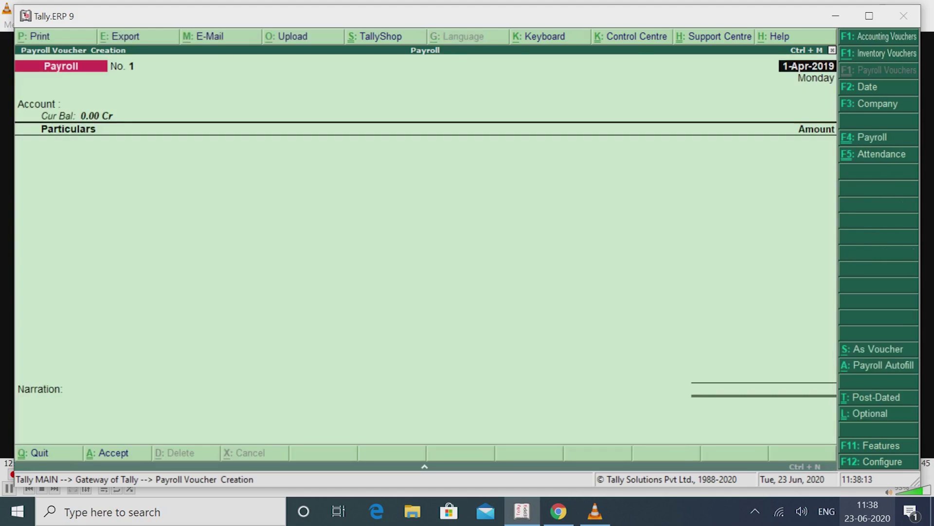
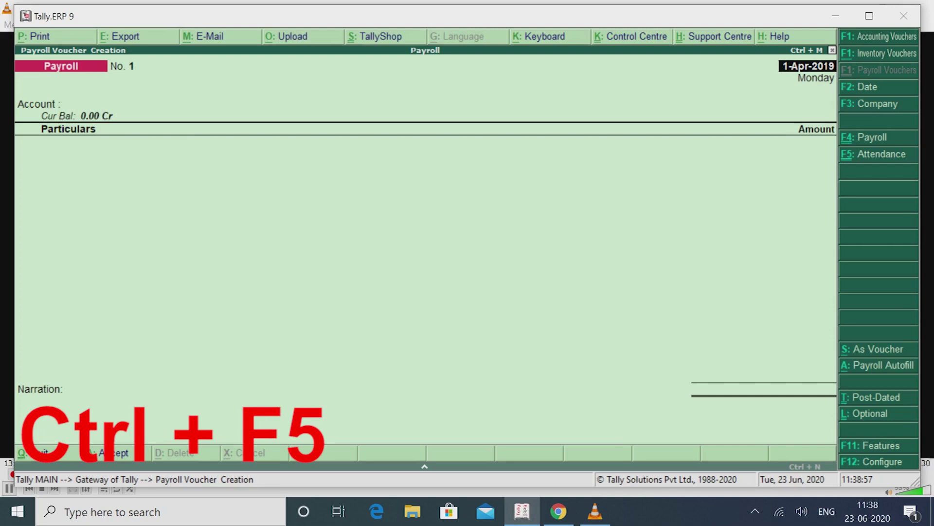
key(ctrl+F5)
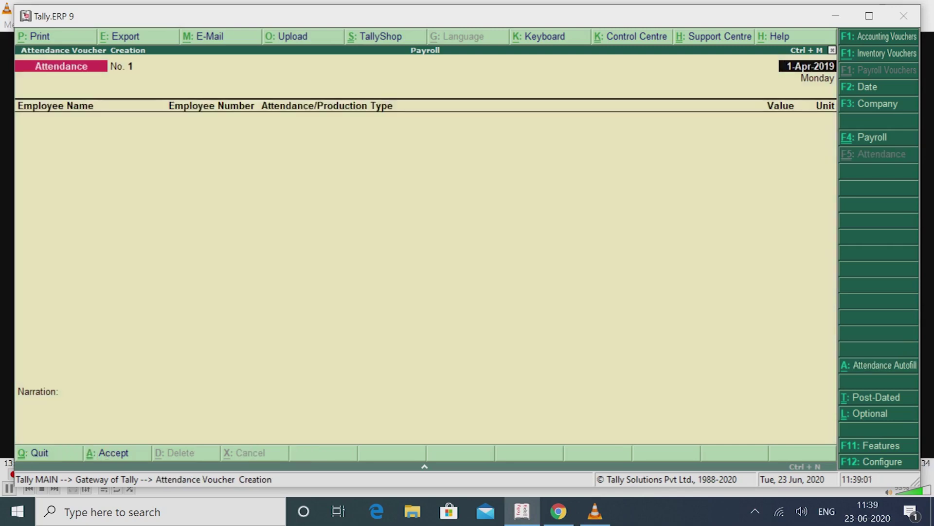
Keep the voucher date and record 2 days of Absent for the Accounts employee
key(Return)
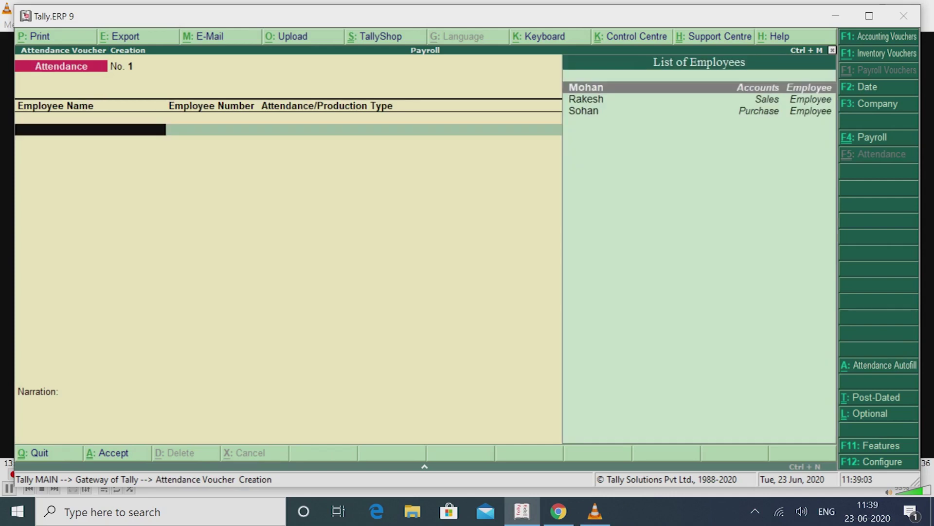
key(Return)
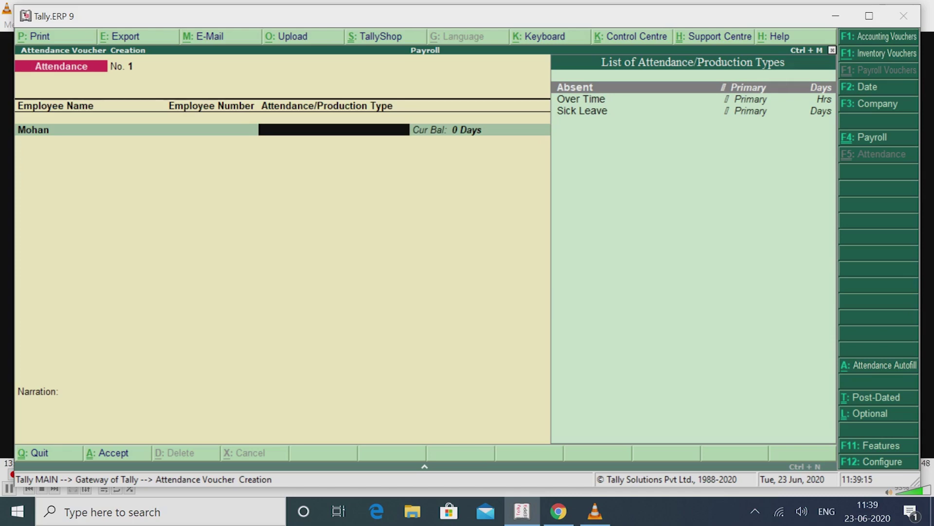
key(Return)
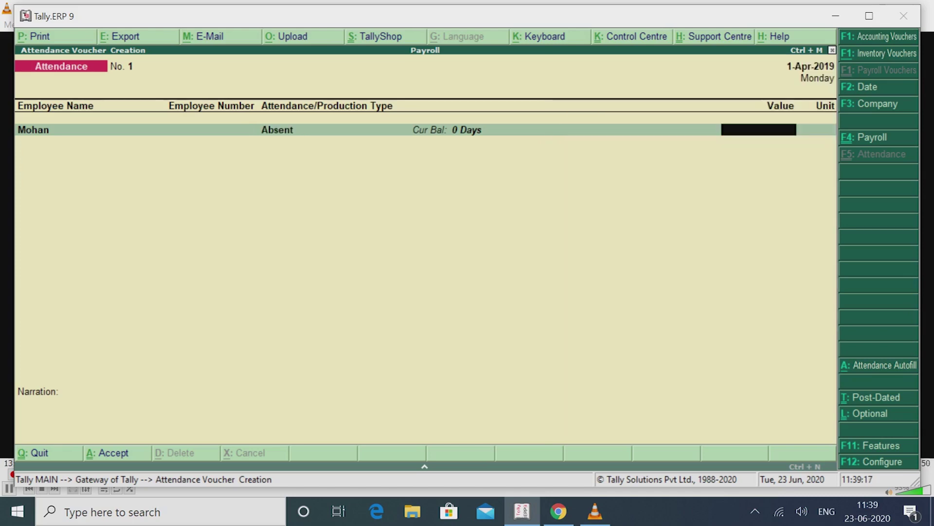
text(2)
key(Return)
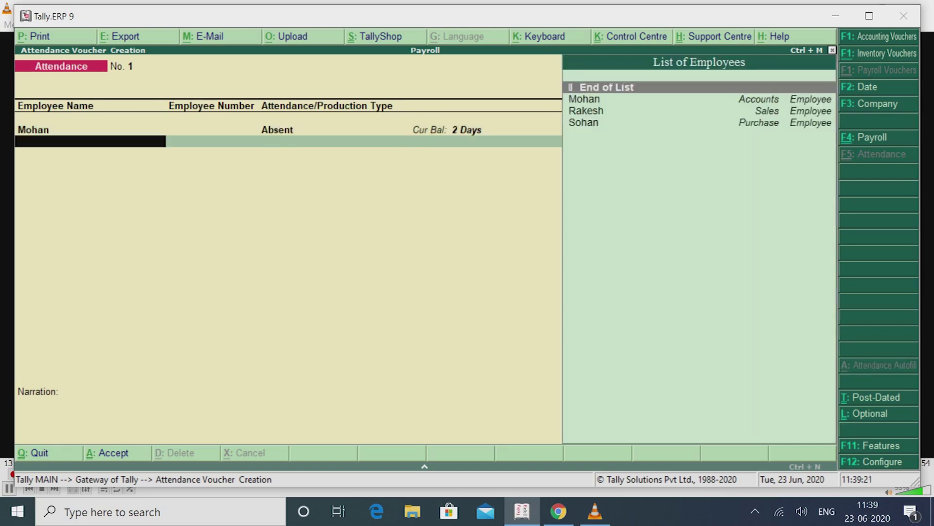
Add a second attendance line for the Accounts employee with 5 hours of Over Time
key(Down)
key(Return)
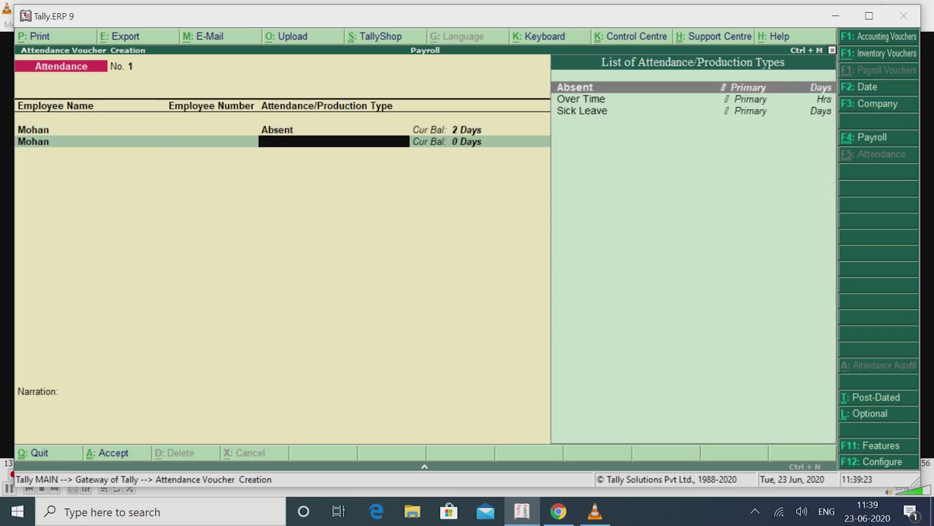
key(Down)
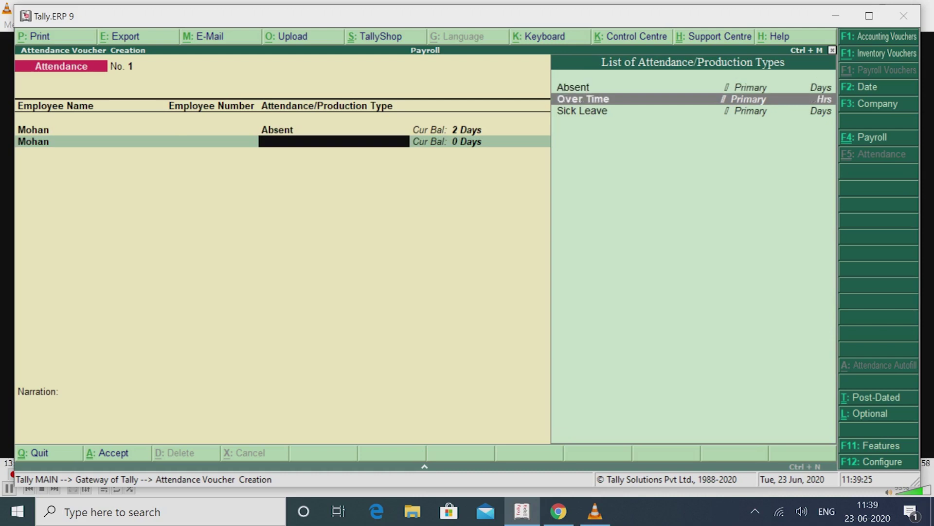
key(Return)
text(5)
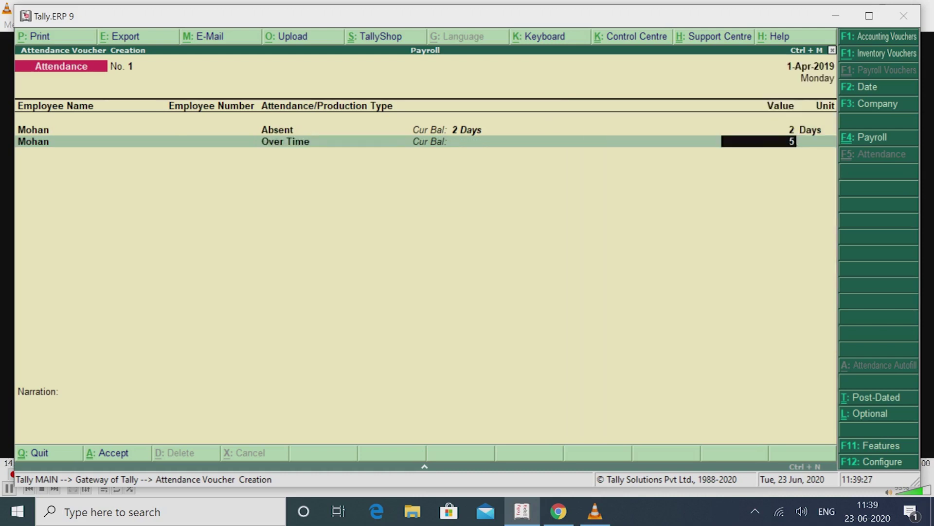
key(Return)
key(Return)
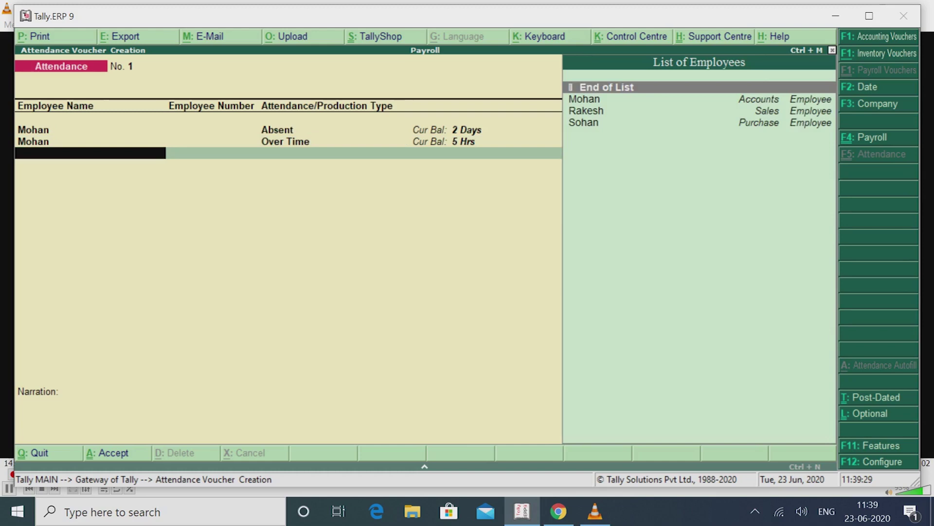
Add a third attendance line for the Accounts employee with 5 days of Sick Leave
key(Down)
key(Return)
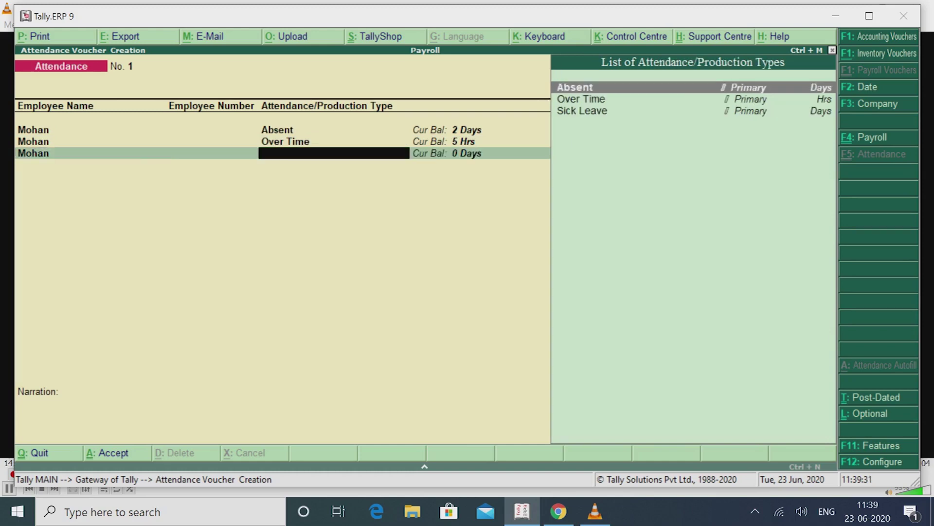
key(Down)
key(Down)
key(Return)
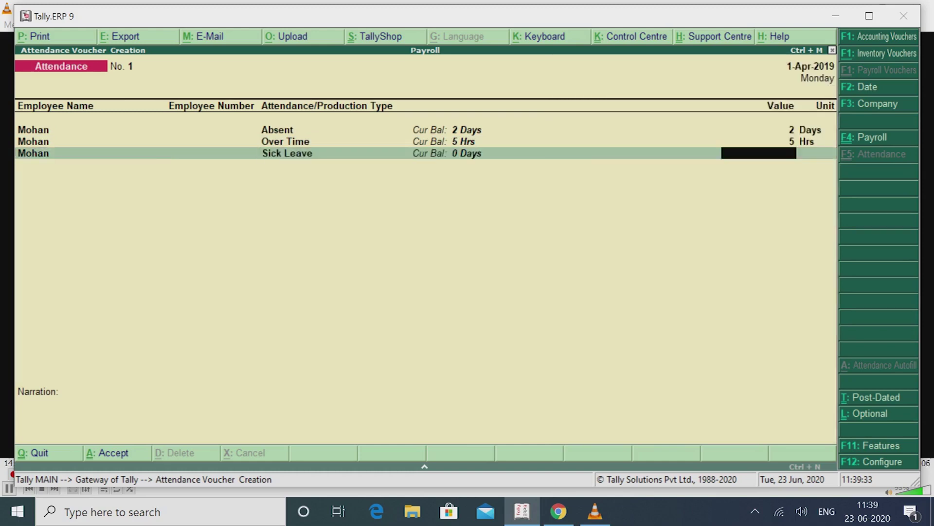
text(5)
key(Return)
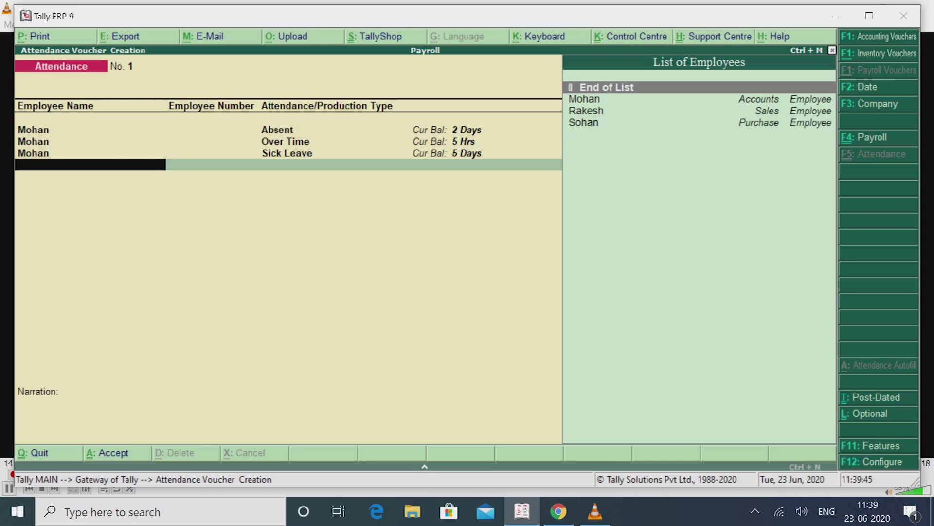
End the employee list, leave the narration blank, and save the attendance voucher
key(Return)
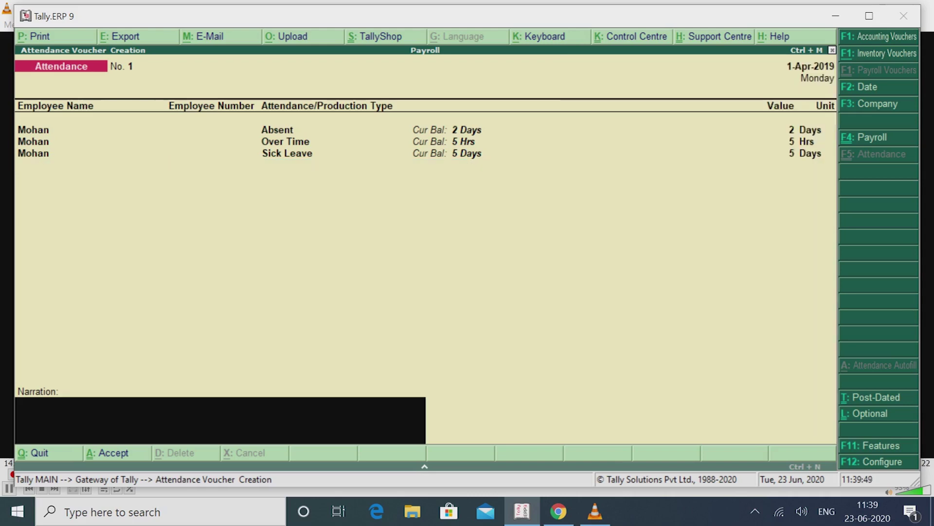
key(Return)
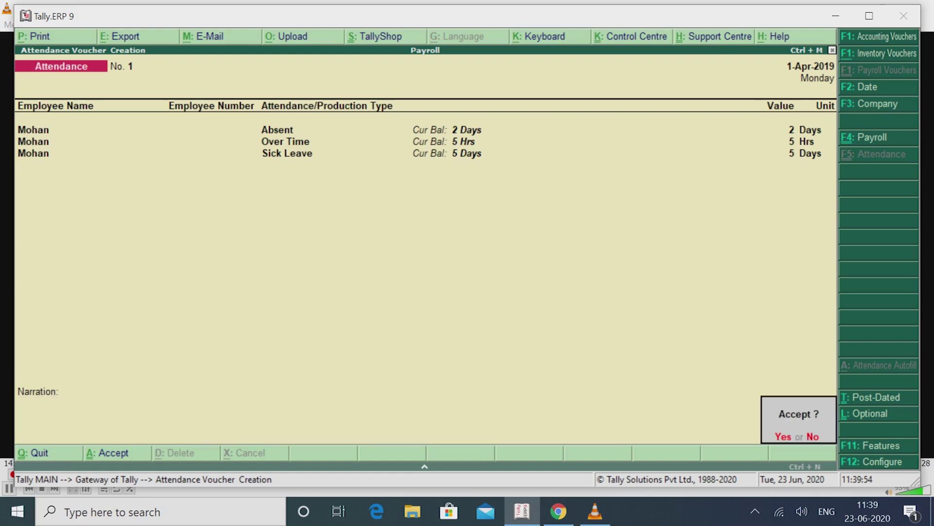
key(Return)
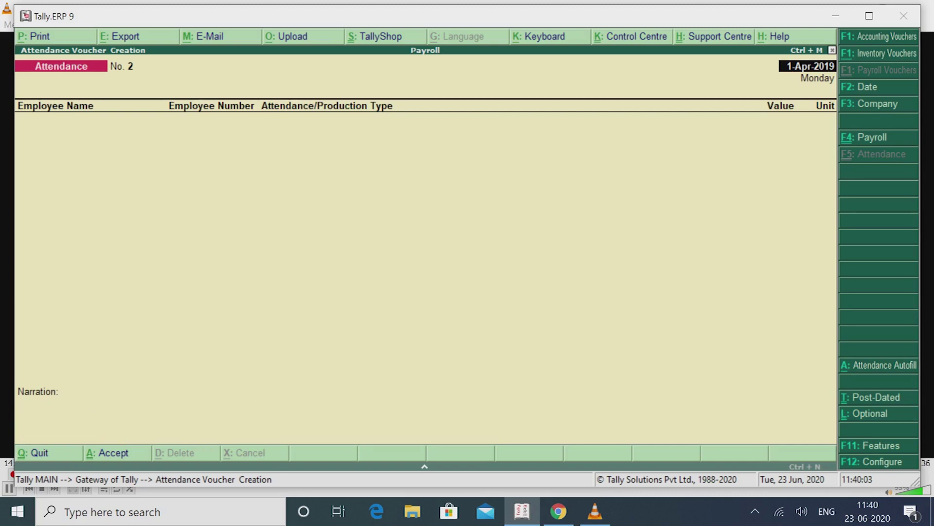
Switch to a Payroll voucher using the Staff Salary voucher class
key(F4)
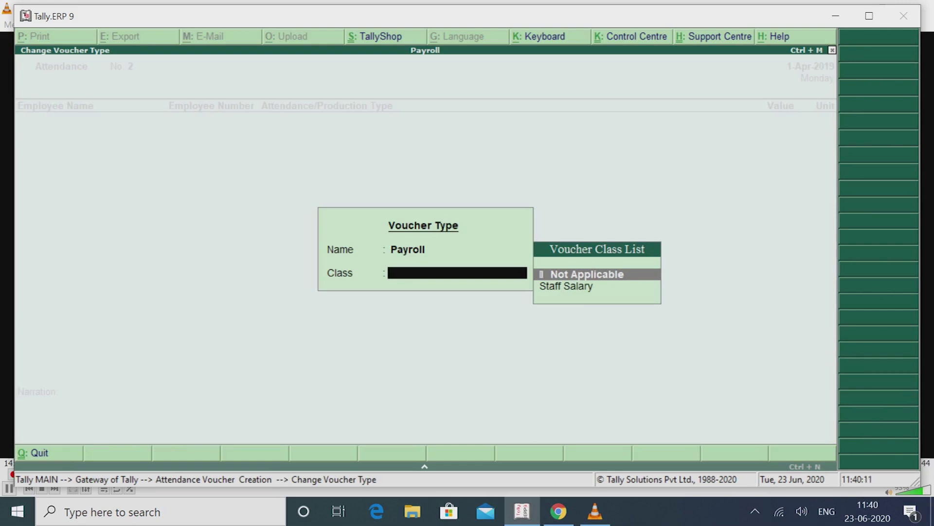
key(Down)
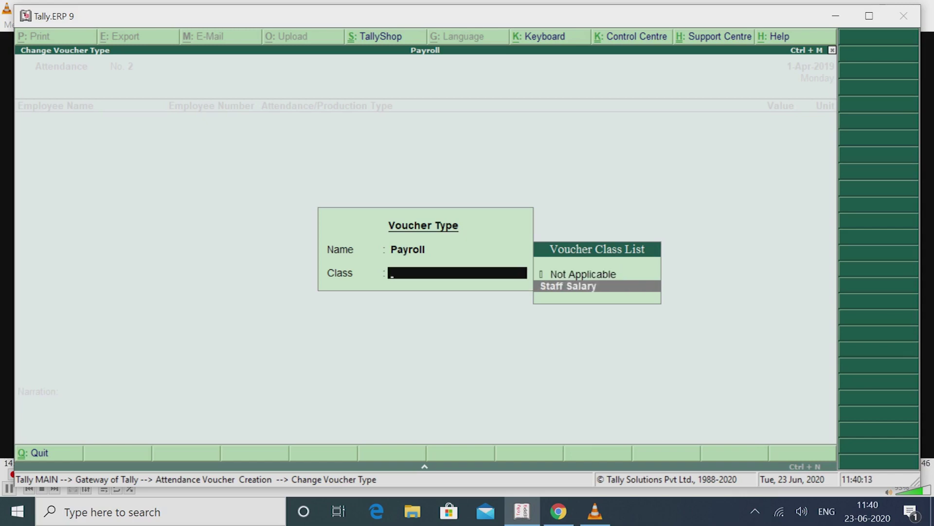
key(Return)
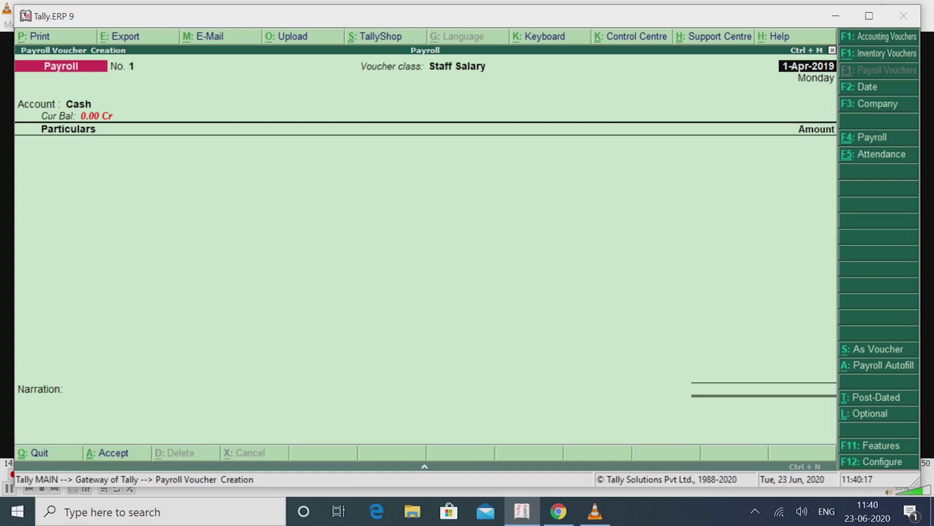
key(Return)
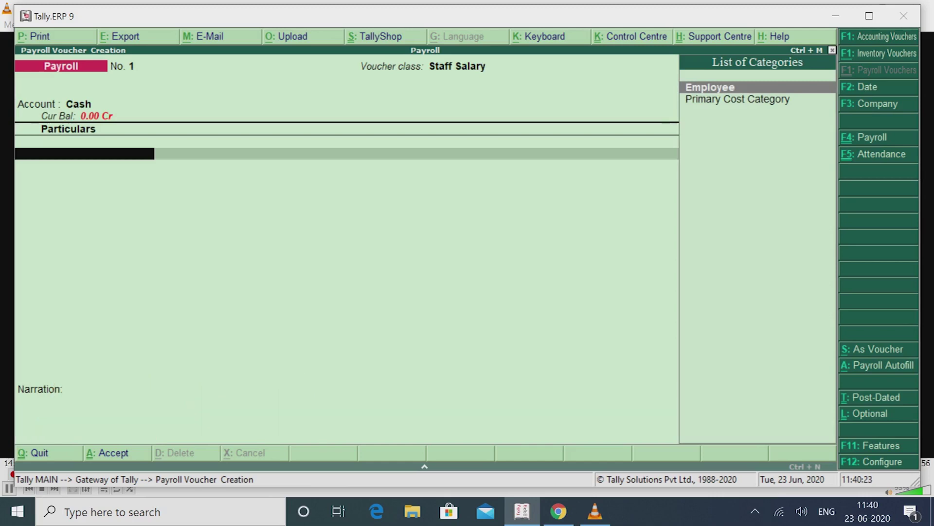
text(A)
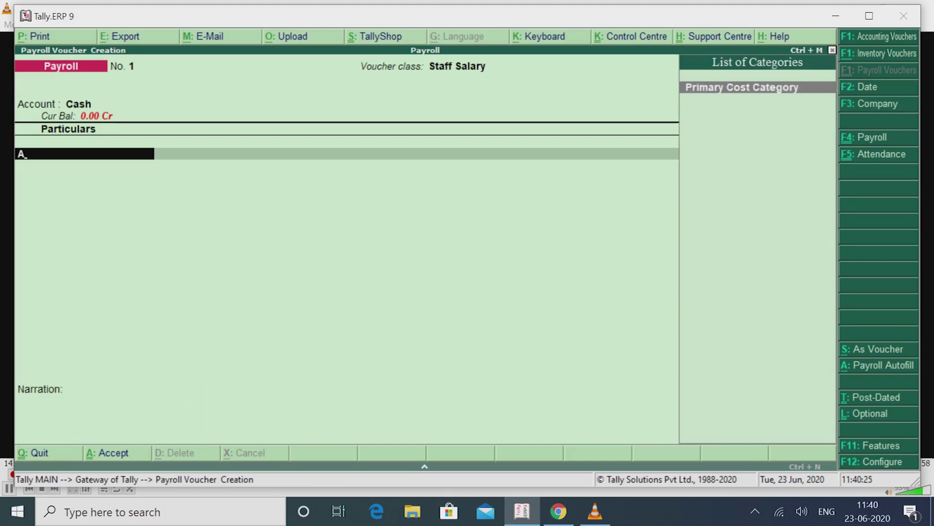
key(Return)
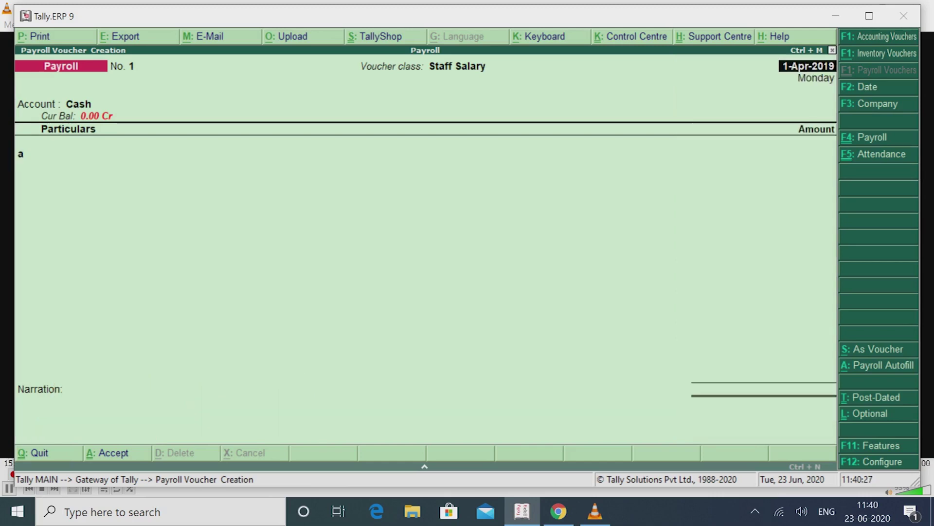
text(a)
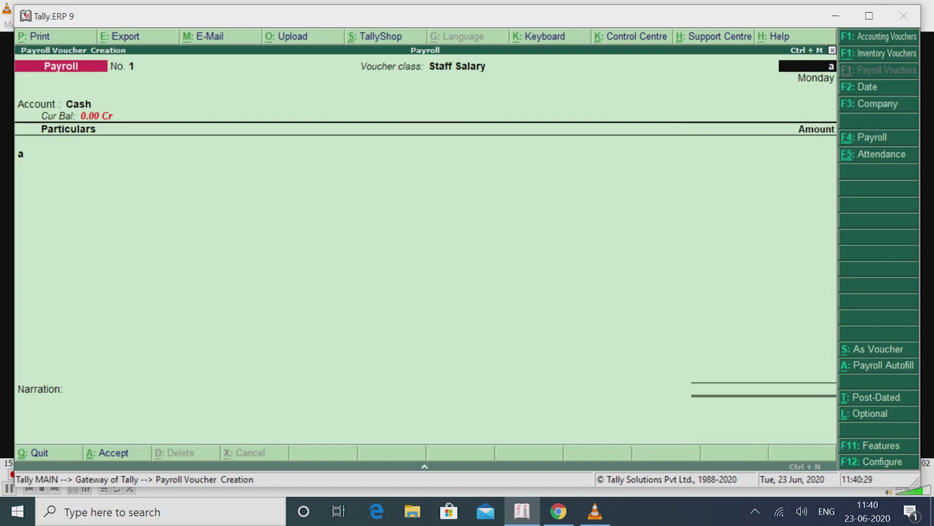
key(BackSpace)
key(Return)
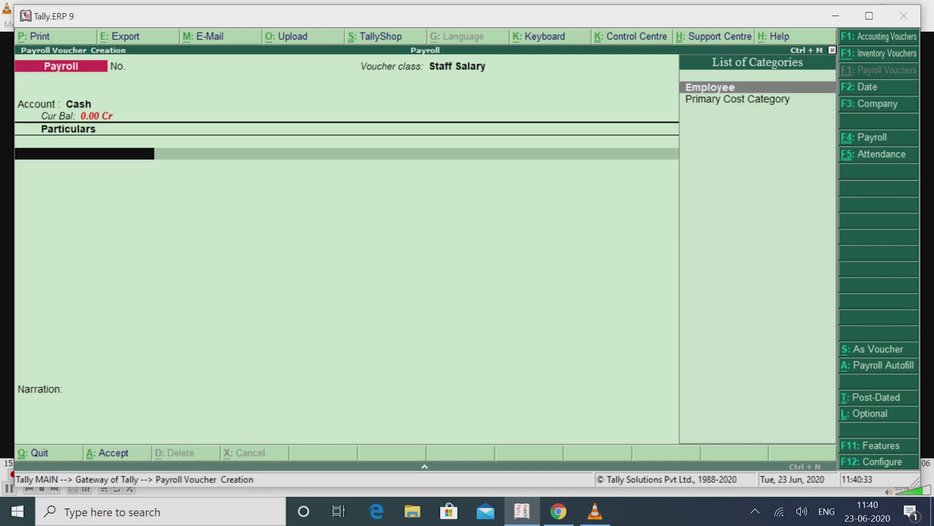
key(Return)
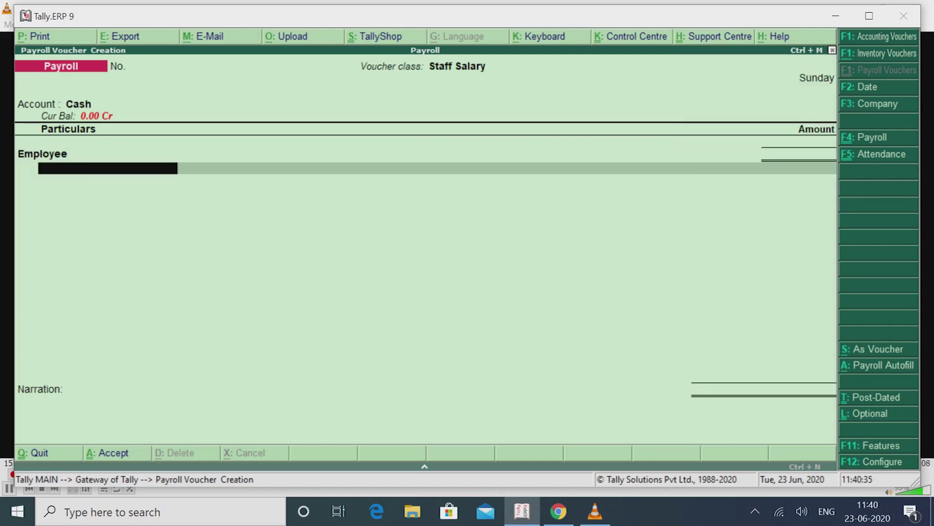
key(Return)
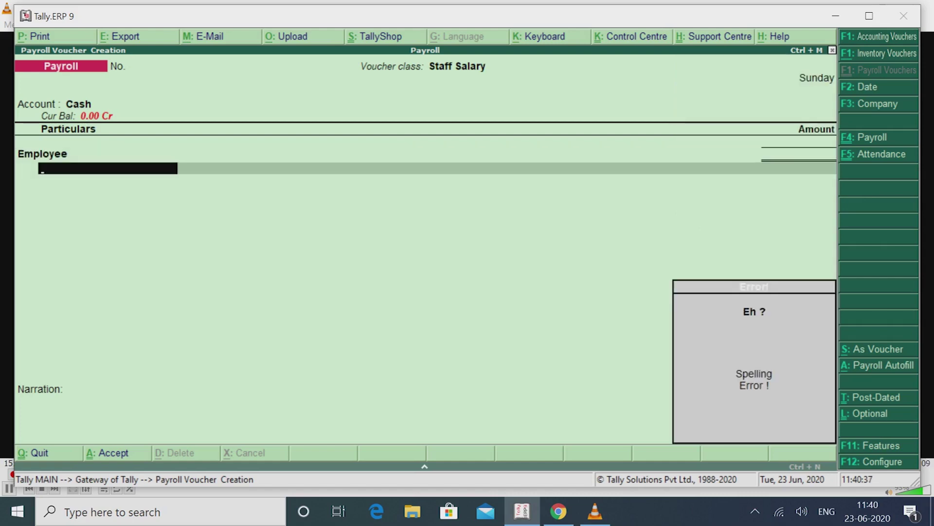
key(Return)
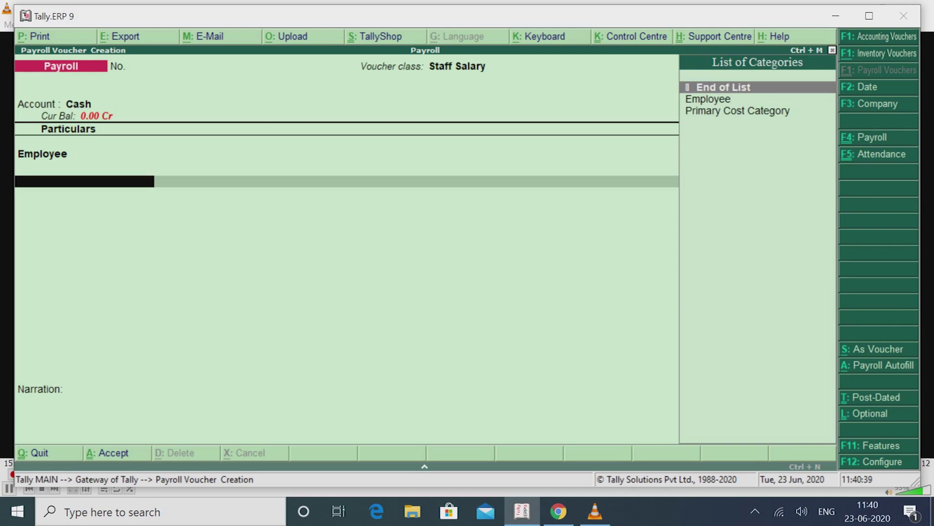
key(Return)
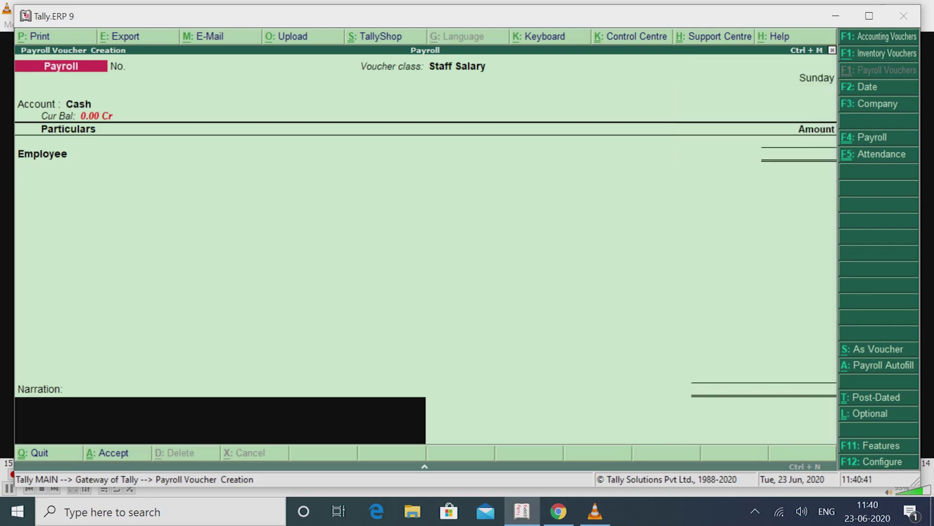
key(BackSpace)
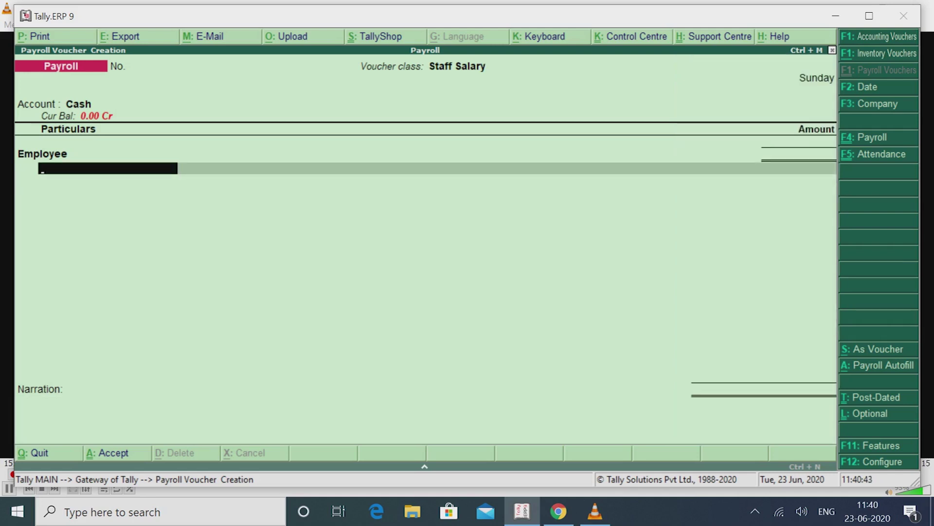
key(BackSpace)
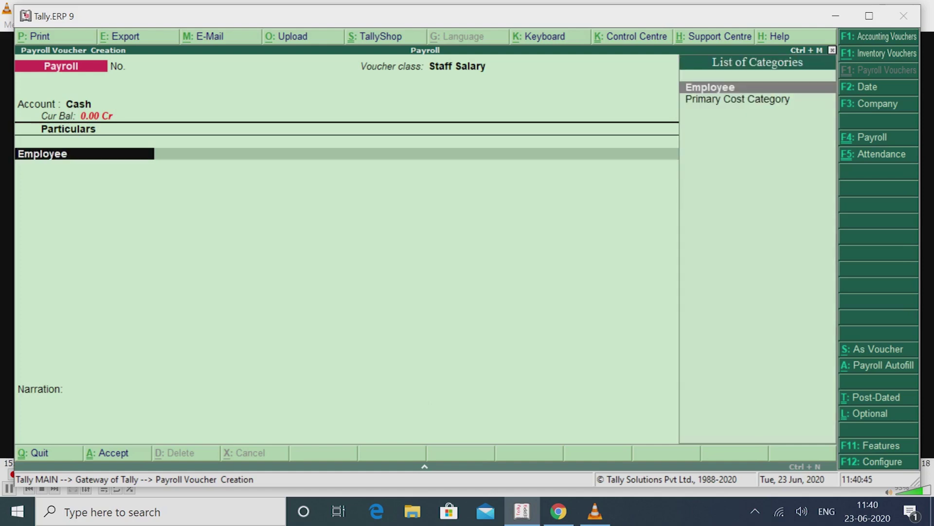
key(BackSpace)
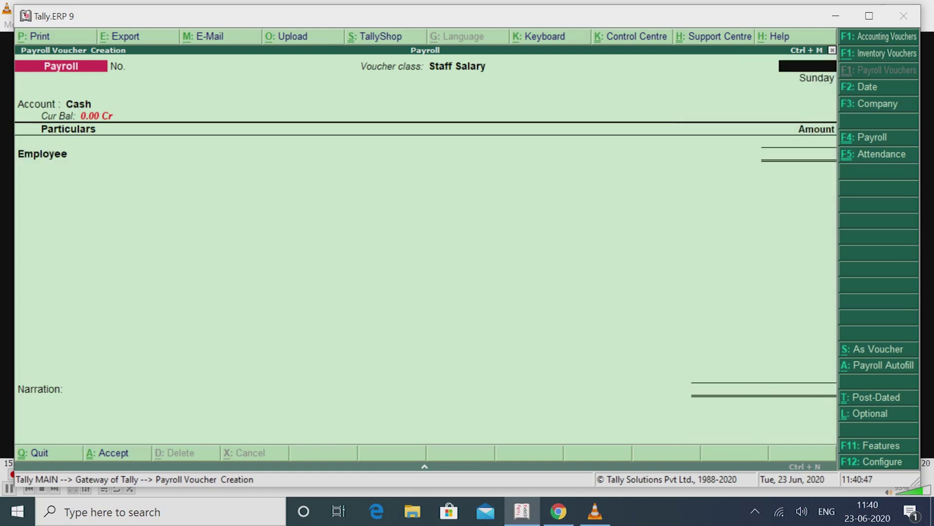
Date the payroll voucher 1-Apr-2019 and keep Employee as the category for its entries
text(1-4)
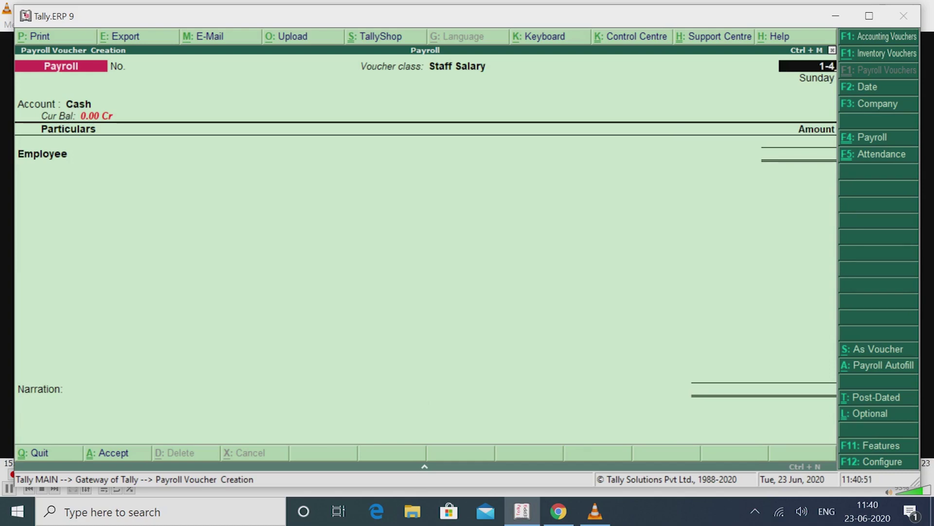
key(Return)
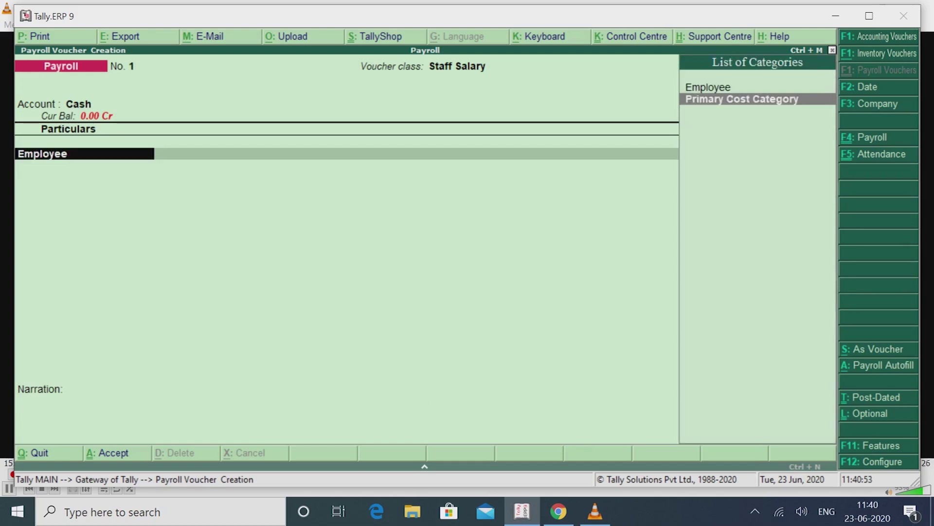
key(Return)
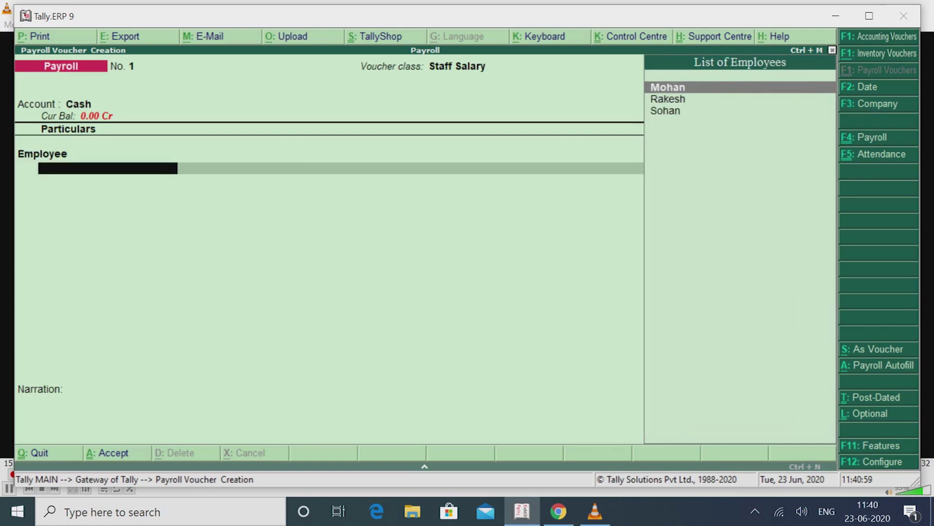
Open Payroll Autofill, process it for Salary, and set the period from 1-4-2019 to 31-5-2019
key(alt+a)
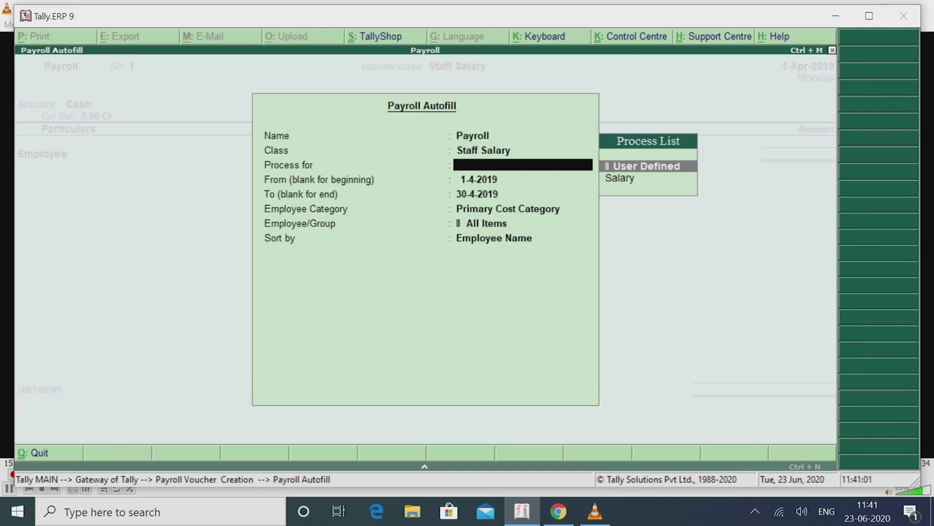
key(Down)
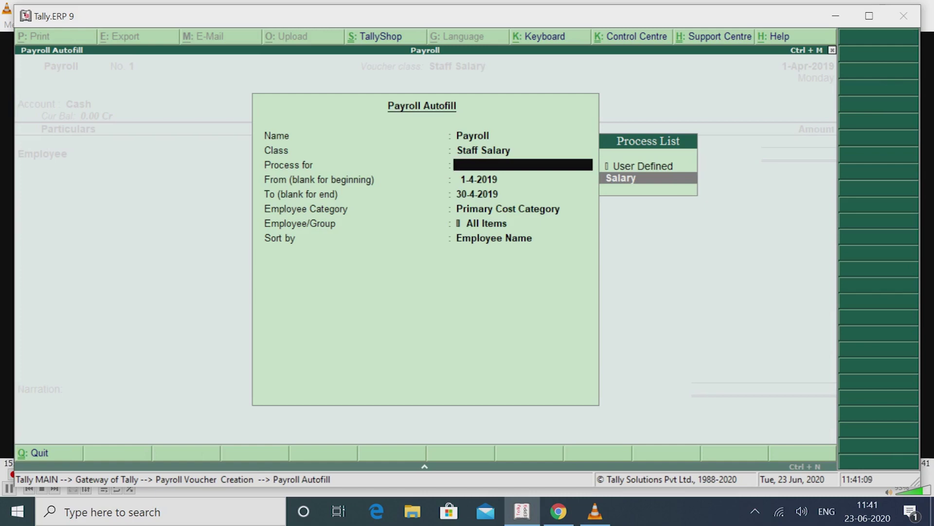
key(Return)
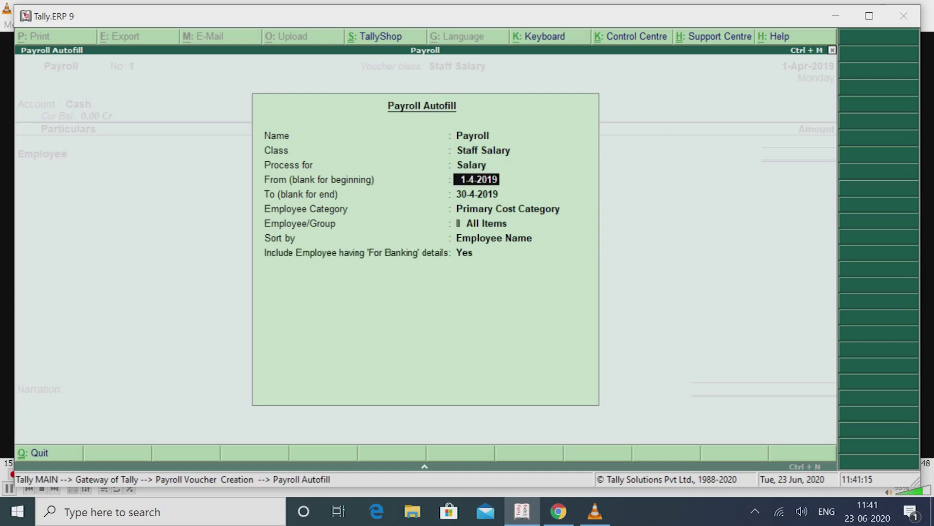
key(Return)
text(31)
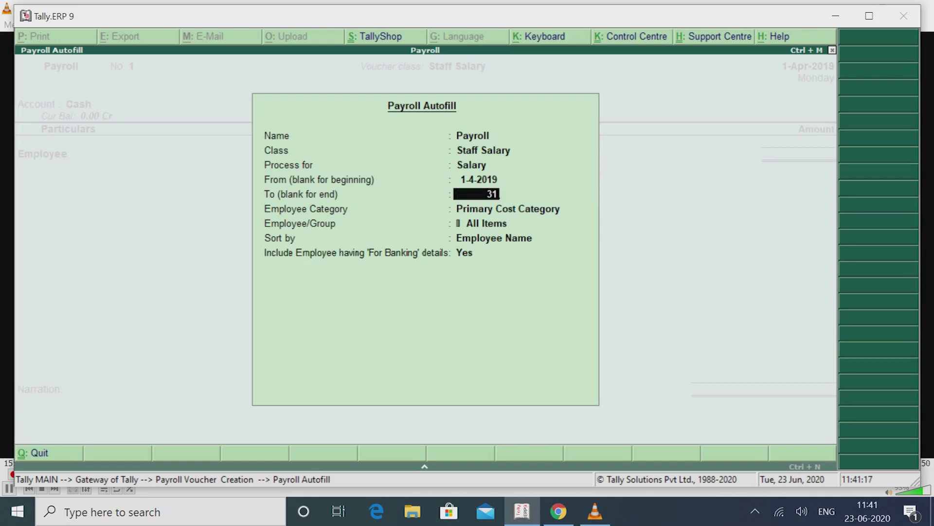
text(-5)
key(Return)
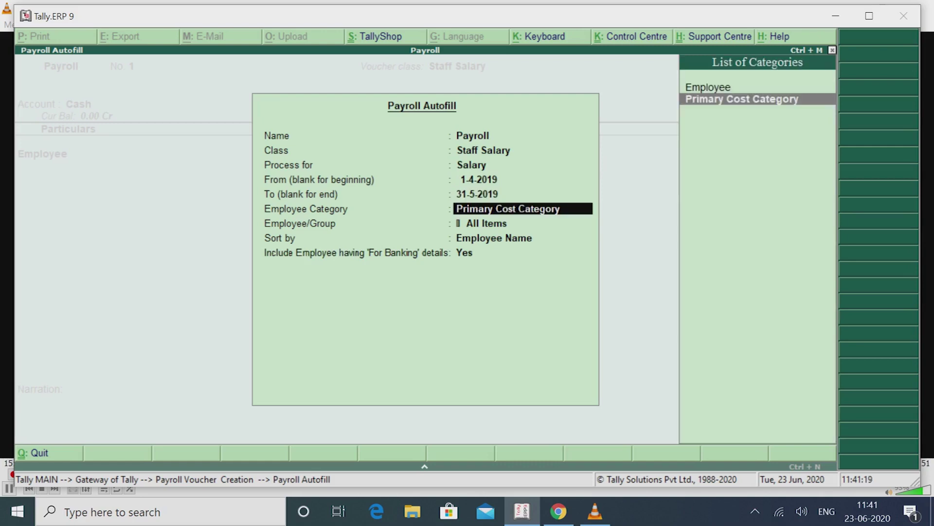
key(Return)
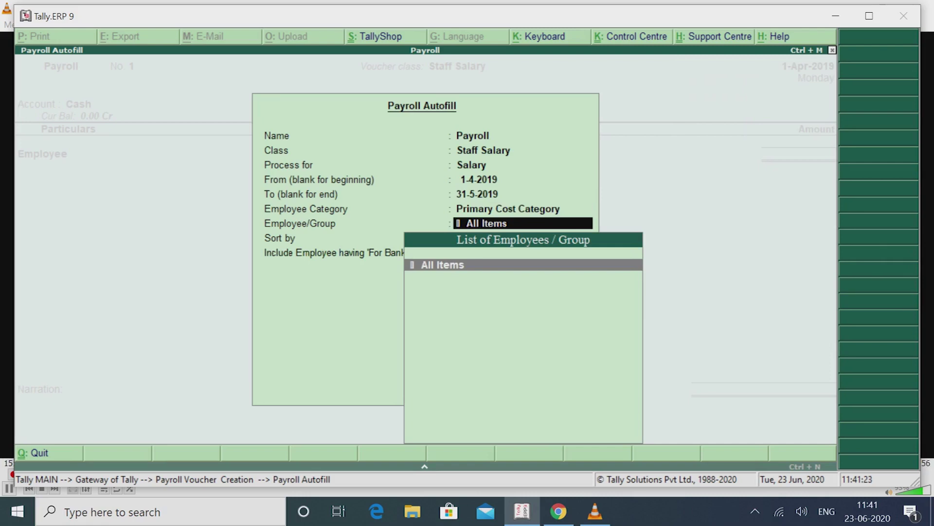
key(Return)
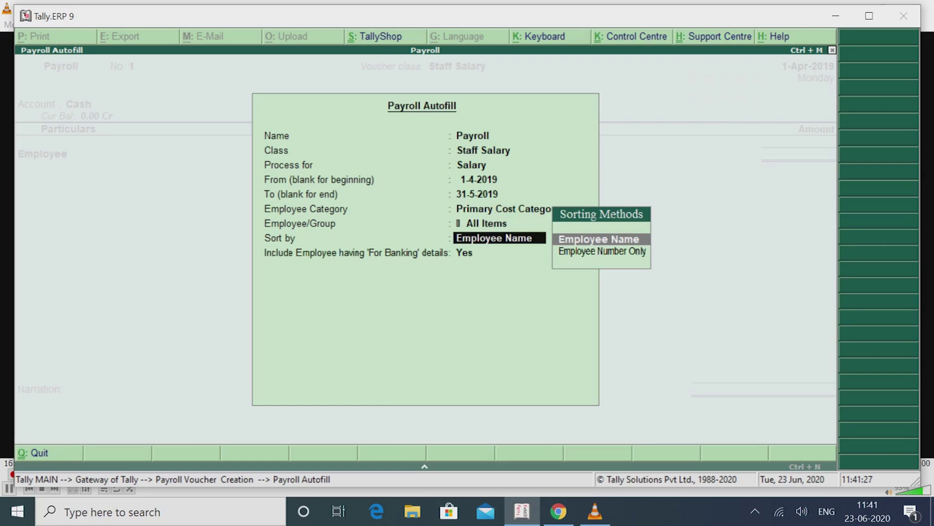
key(BackSpace)
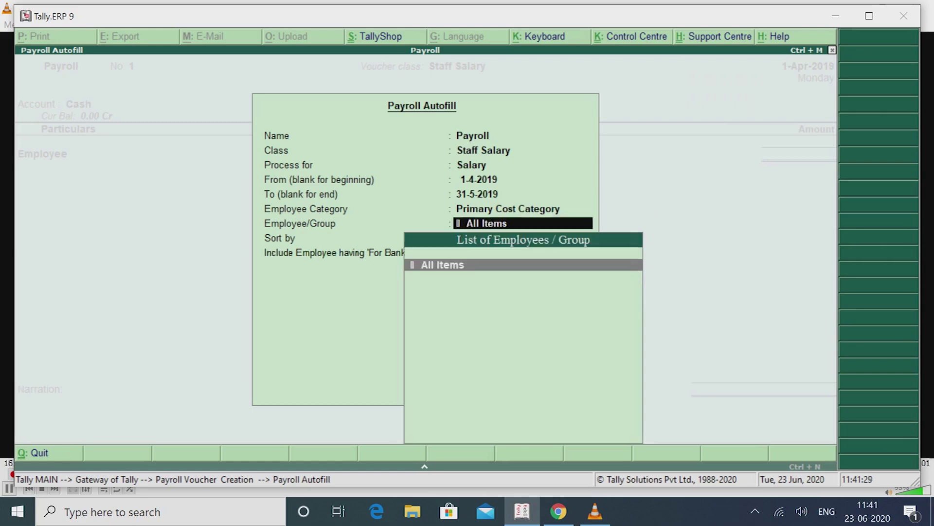
key(Return)
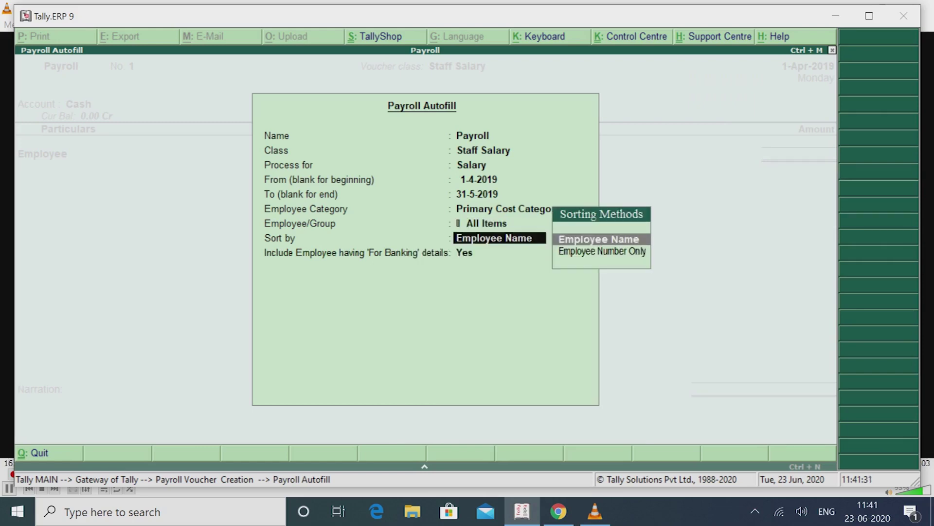
key(BackSpace)
key(BackSpace)
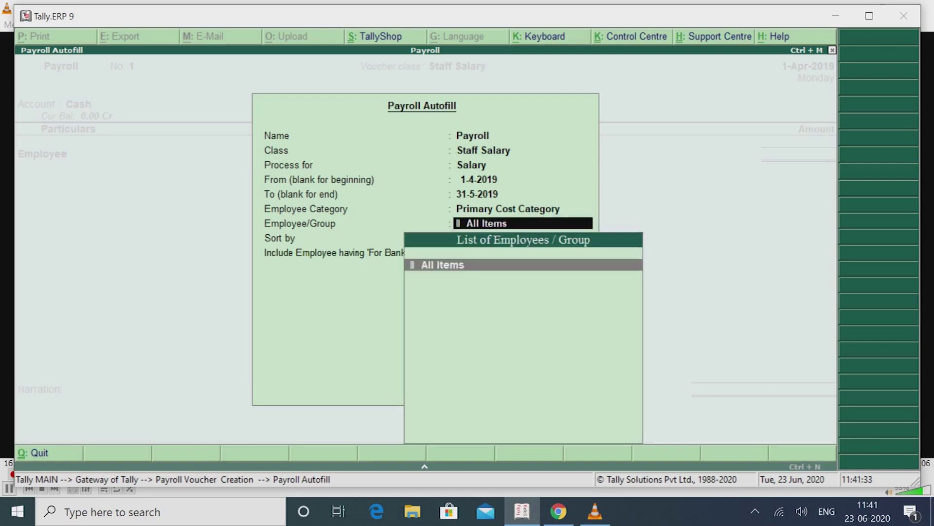
Autofill the voucher for the first listed individual employee in the Employee category, sorted by Employee Name
key(Up)
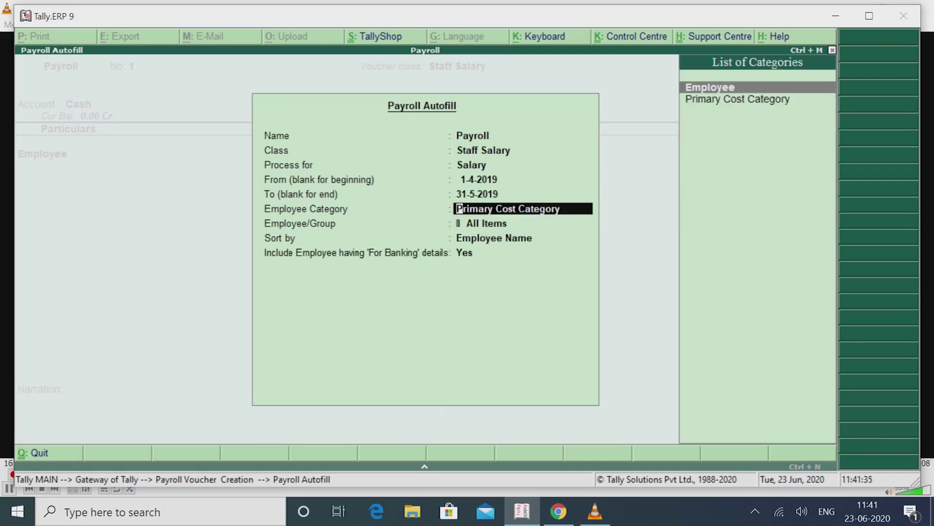
key(Return)
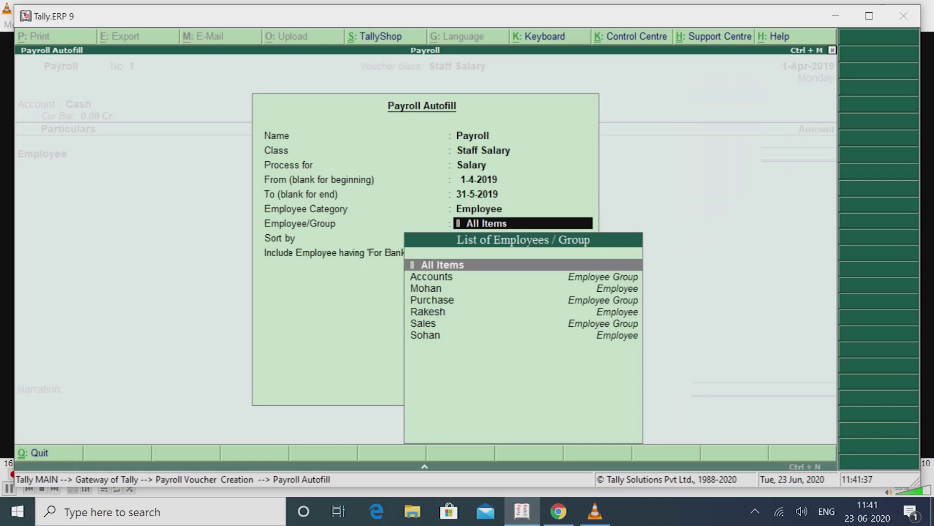
key(Down)
key(Down)
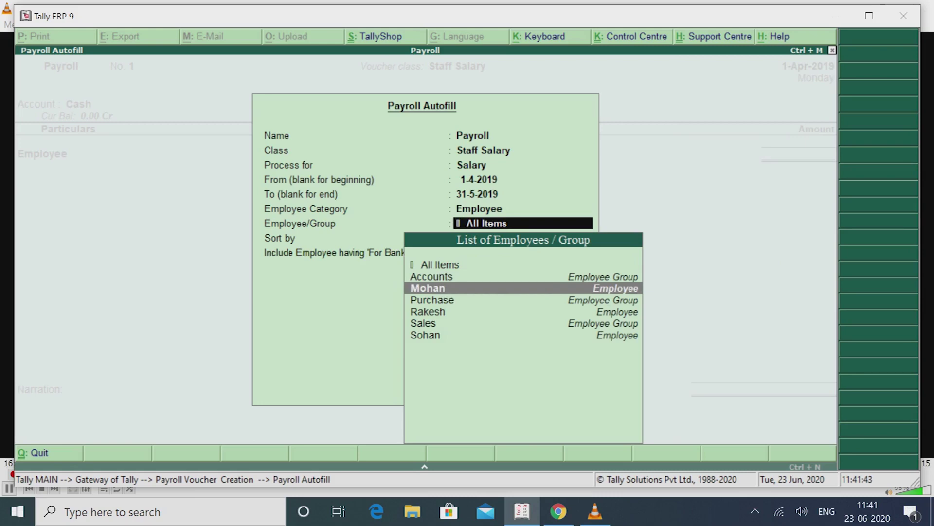
key(Return)
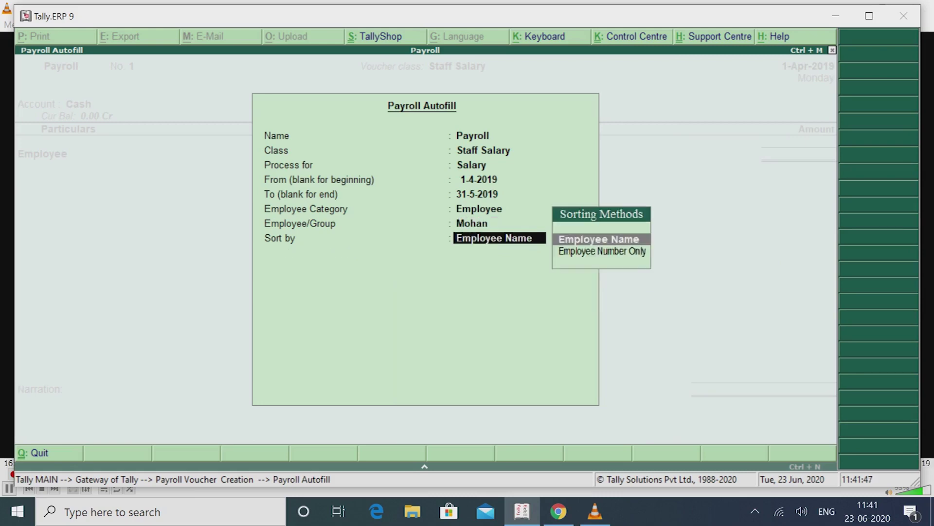
key(Return)
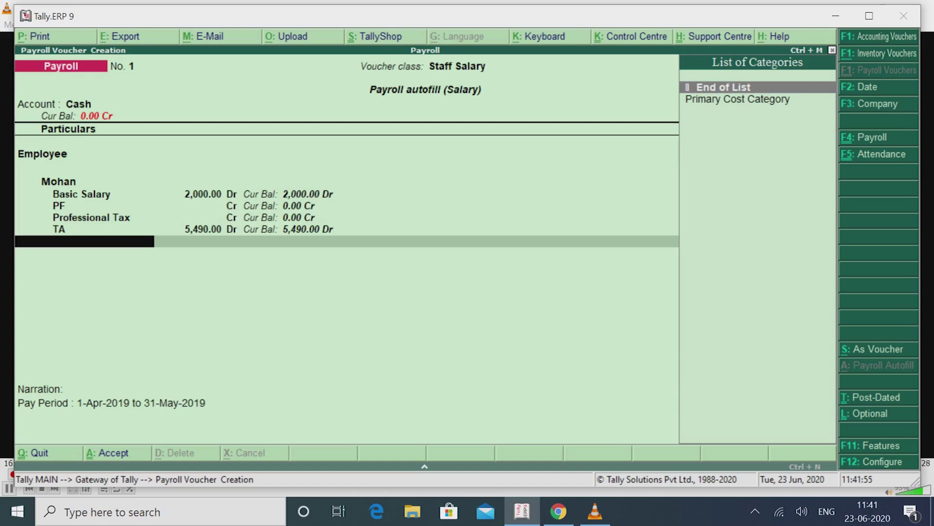
End the category list, keep the pay-period narration, and save the payroll voucher
key(Return)
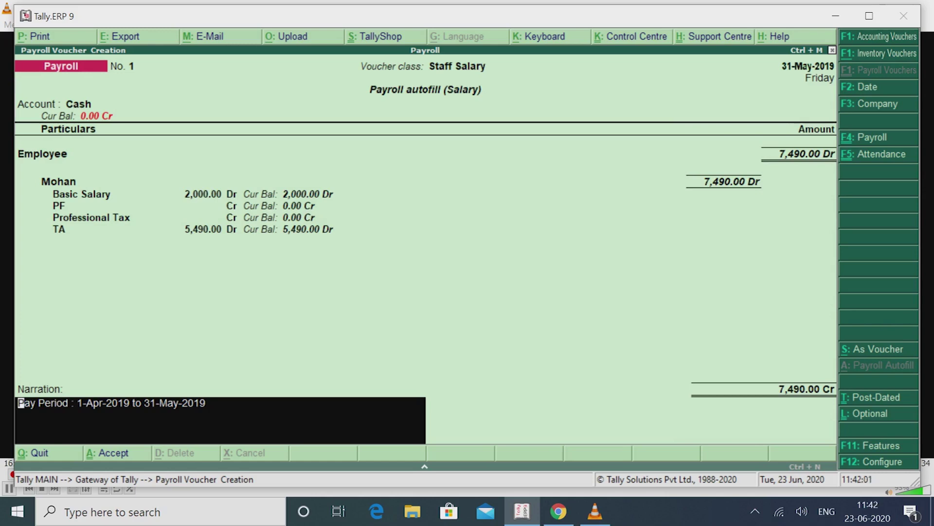
key(Return)
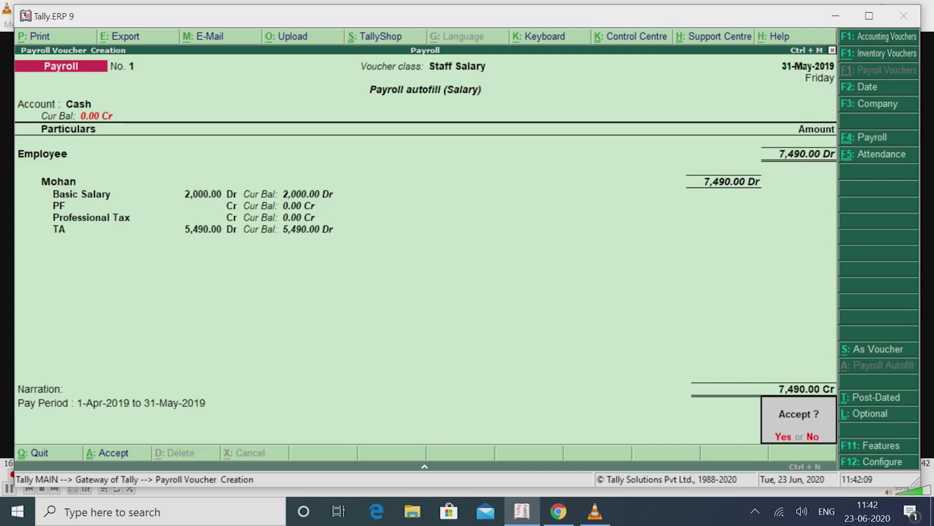
key(y)
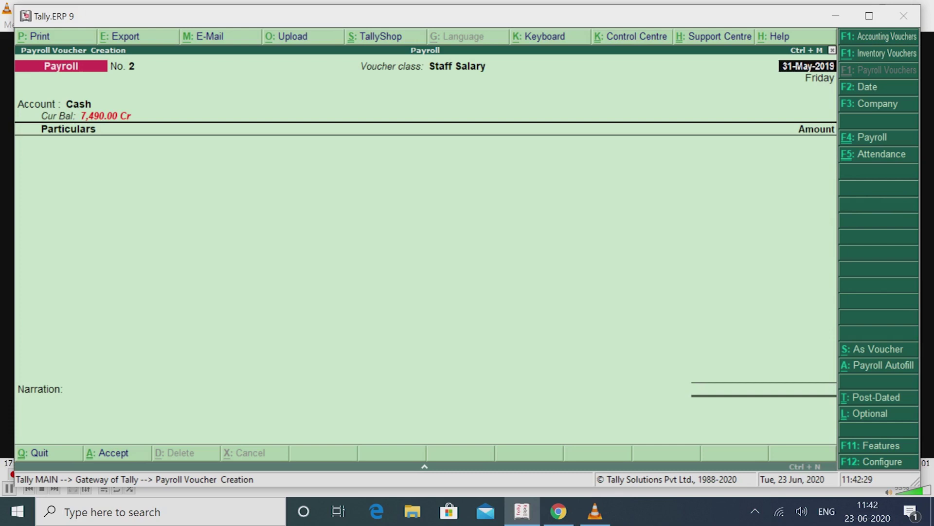
Start a Payment accounting voucher dated 31-May-2019 and debit Salary Payable with 7990
key(F1)
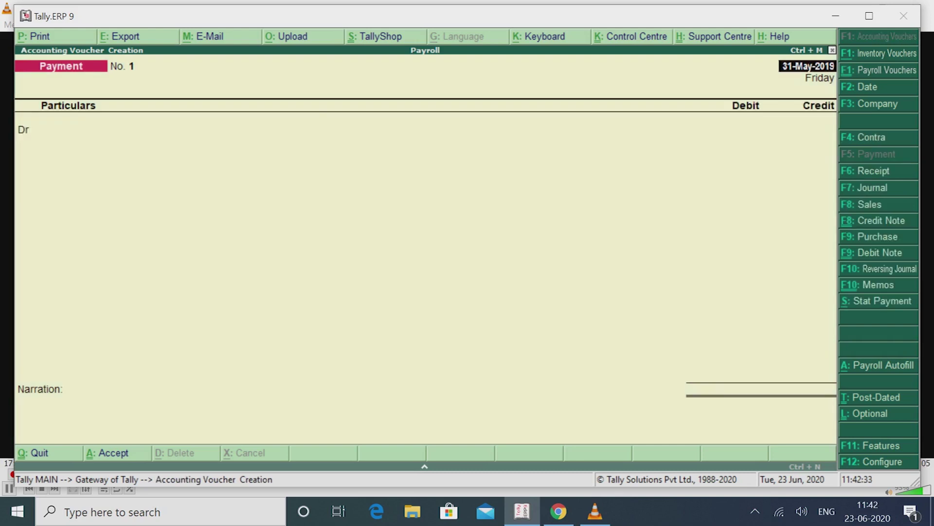
key(Return)
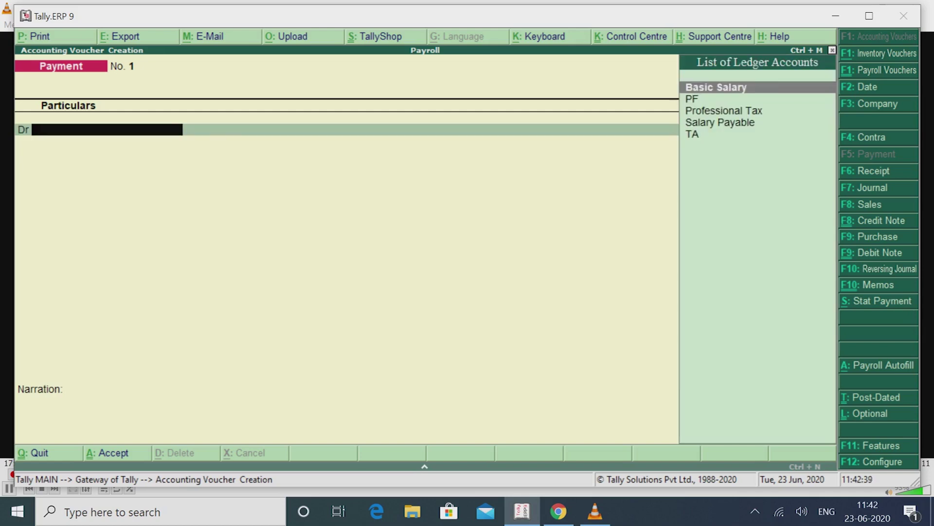
key(Down)
key(Down)
key(Down)
key(Return)
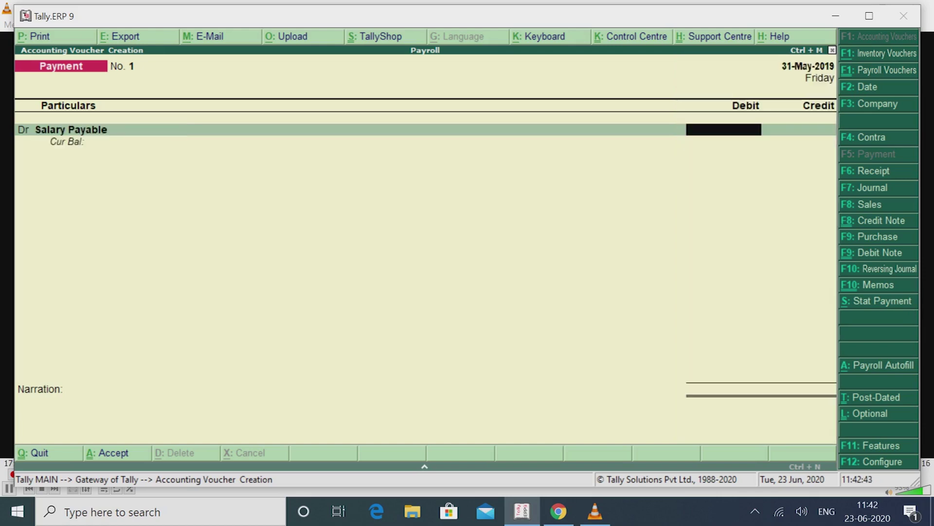
text(7990)
key(Return)
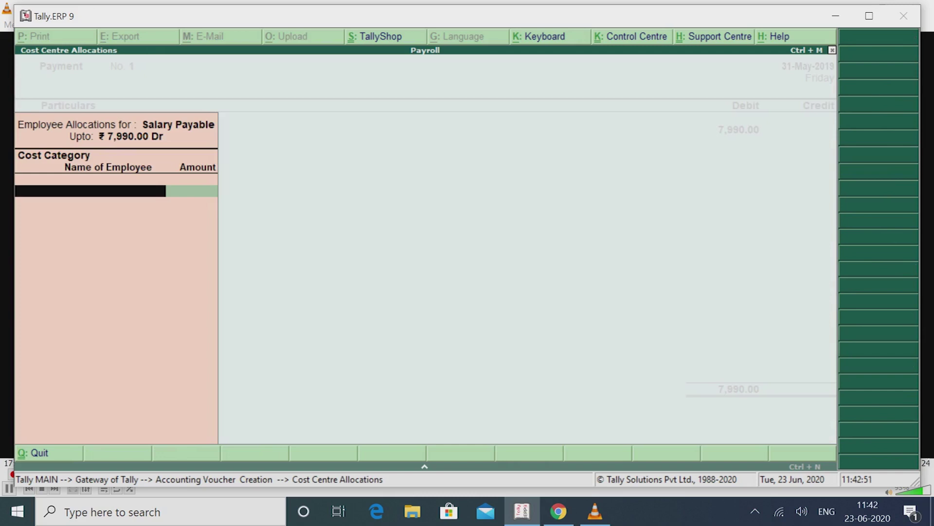
Allocate the full Salary Payable amount to the Accounts employee under the Employee cost category
text(E)
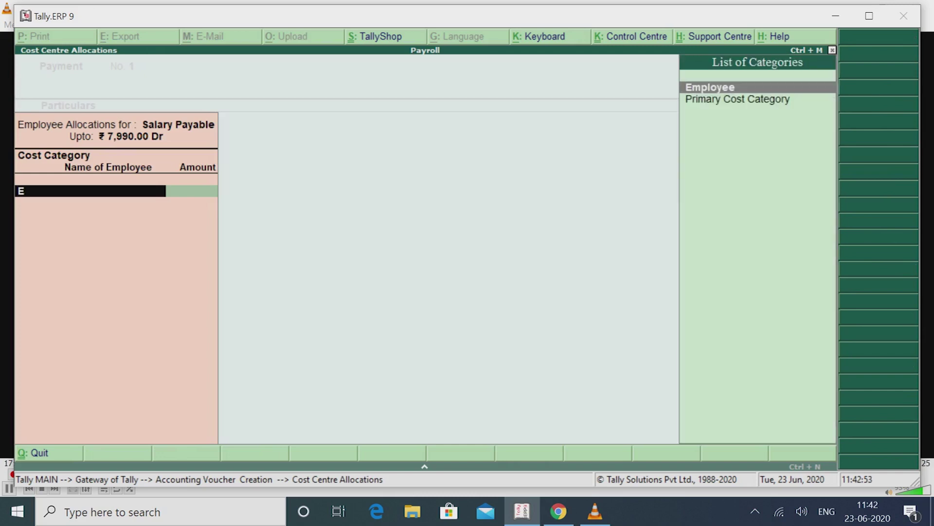
key(Return)
text(M)
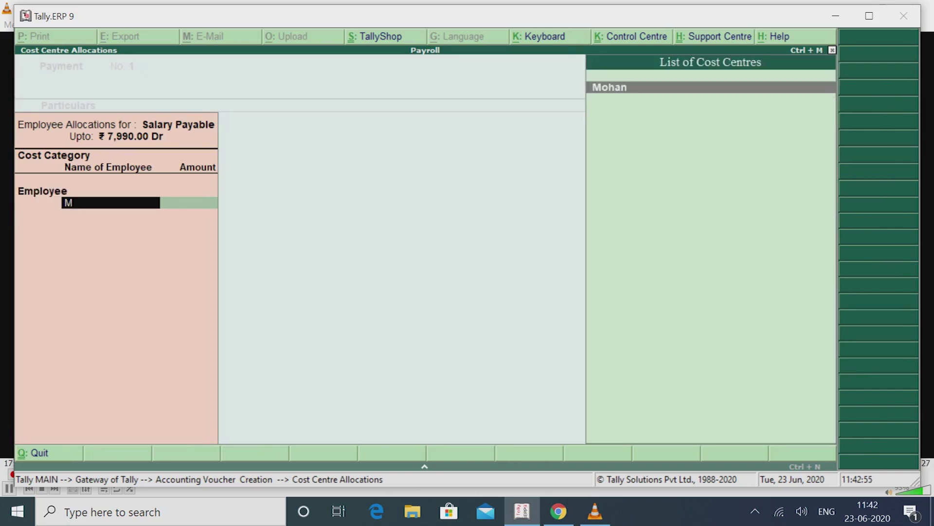
key(Return)
key(Return)
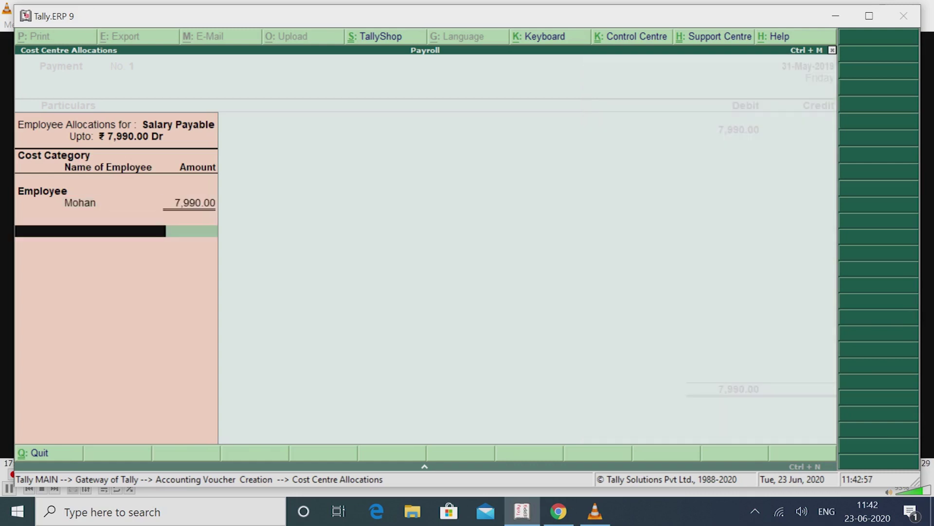
key(Return)
key(Return)
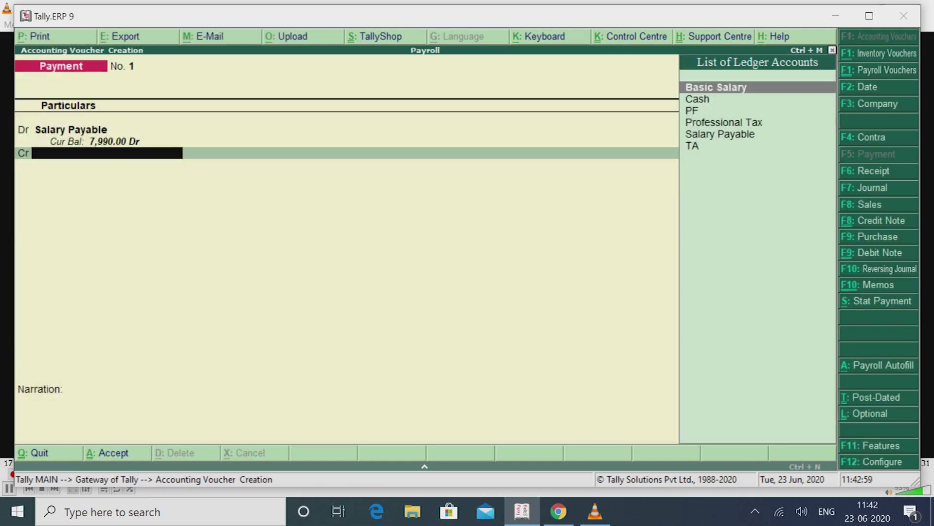
Credit Cash with 7,990.00, leave the narration blank, and save the payment voucher
key(Down)
key(Return)
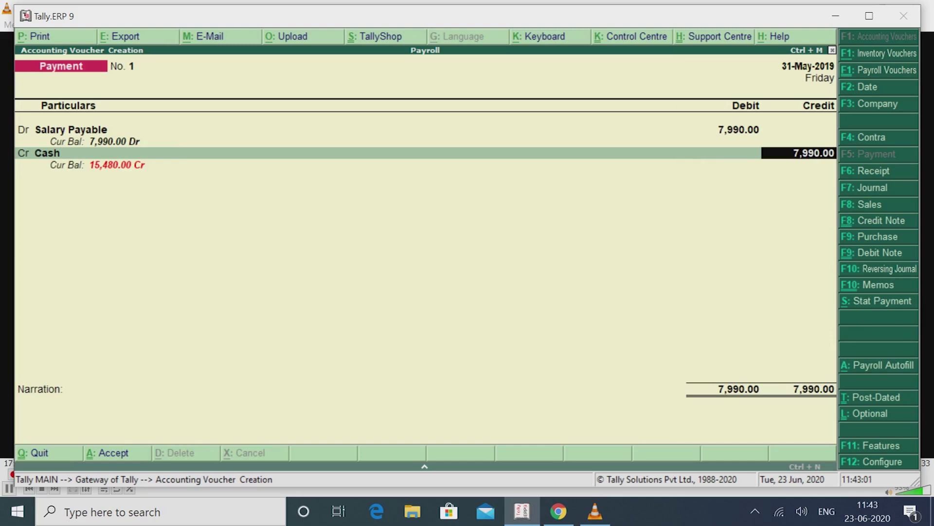
key(Return)
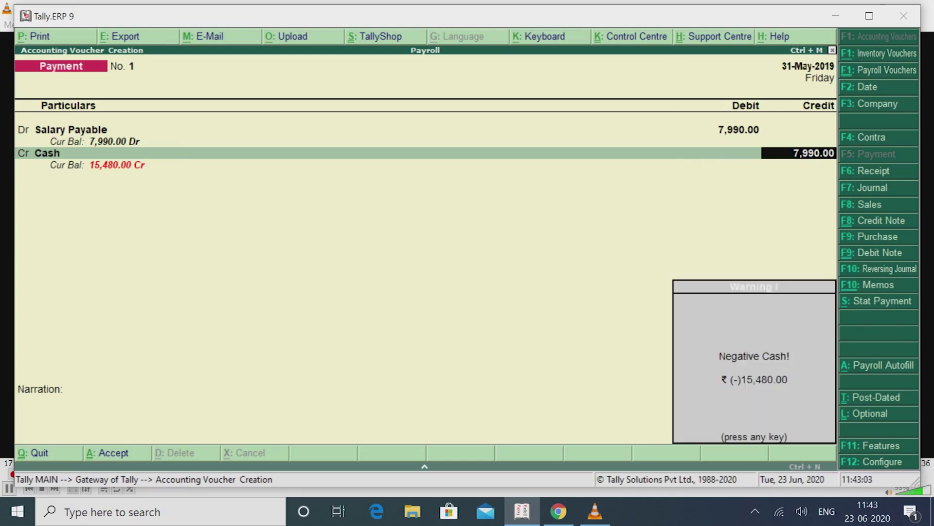
key(Return)
key(Return)
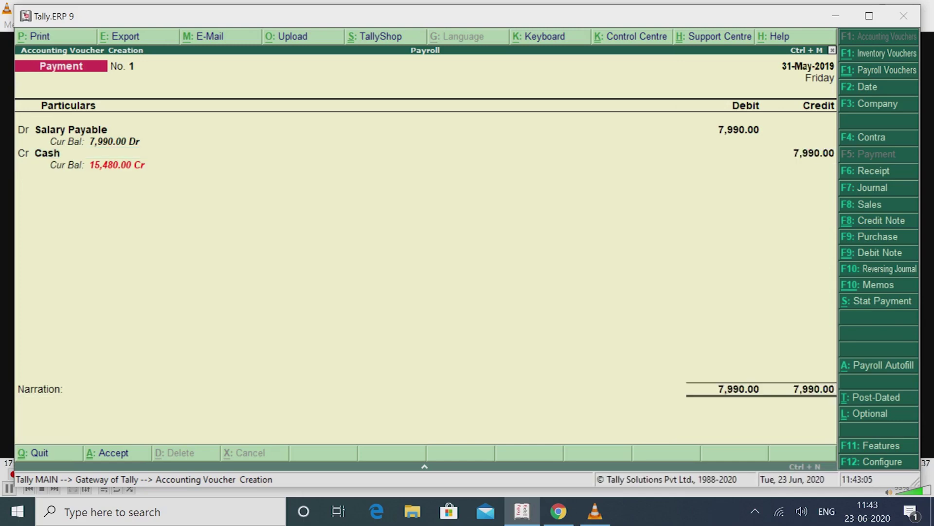
key(Return)
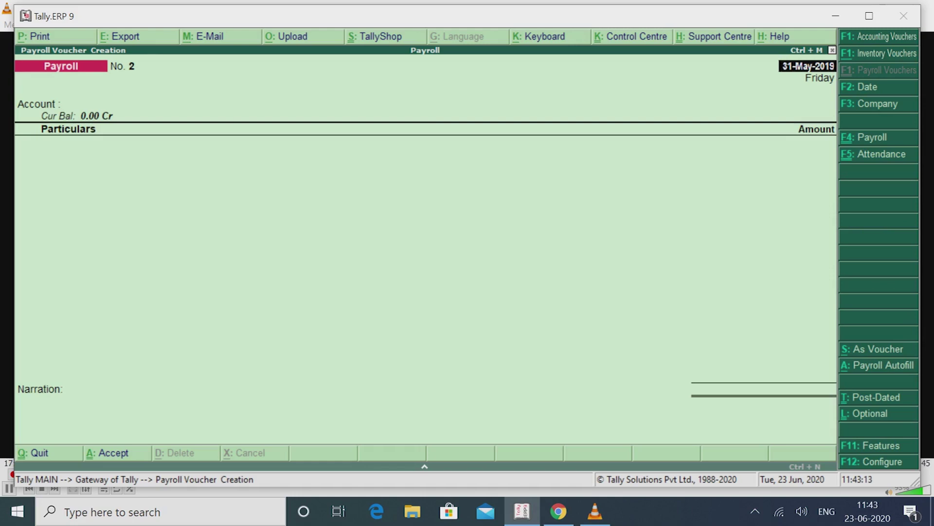
Quit the blank payroll voucher without saving it and open the Display reports from the Gateway of Tally
key(Escape)
key(y)
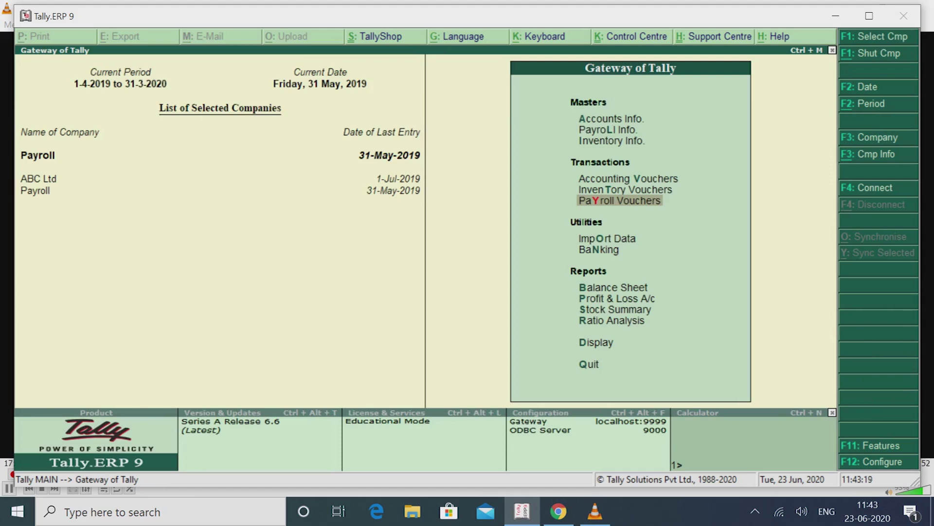
key(Down)
key(Down)
key(Down)
key(Down)
key(Down)
key(Down)
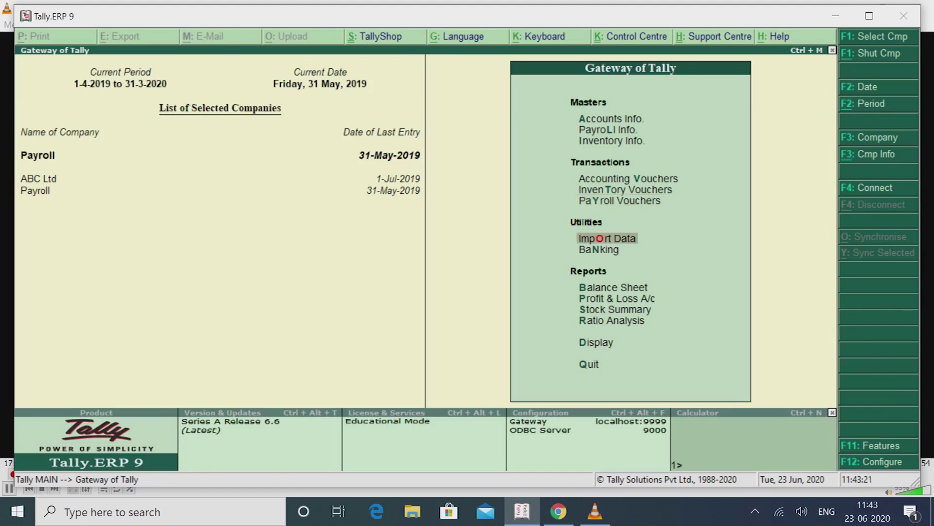
key(Down)
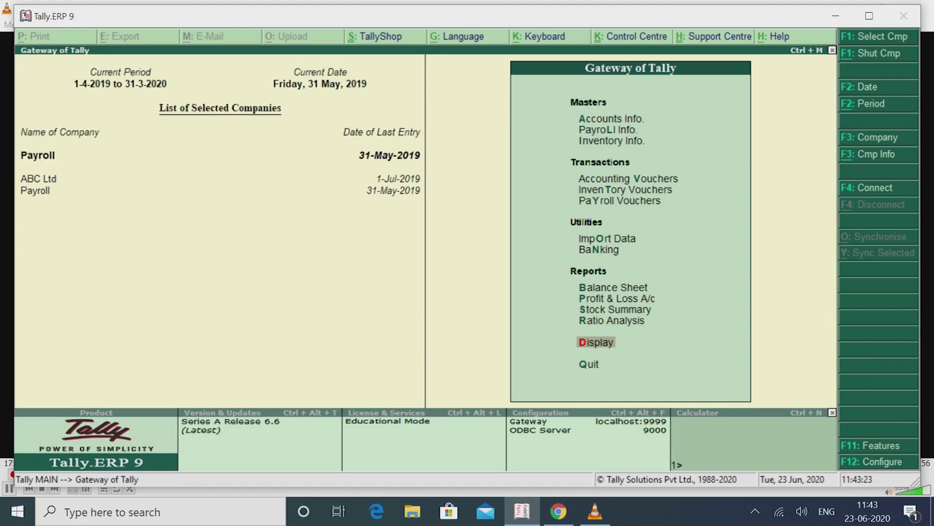
key(Return)
Open the Payroll Reports among the Display reports
key(Down)
key(Down)
key(Down)
key(Down)
key(Down)
key(Down)
key(Down)
key(Up)
key(Up)
key(Down)
key(Down)
key(Down)
key(Down)
key(Return)
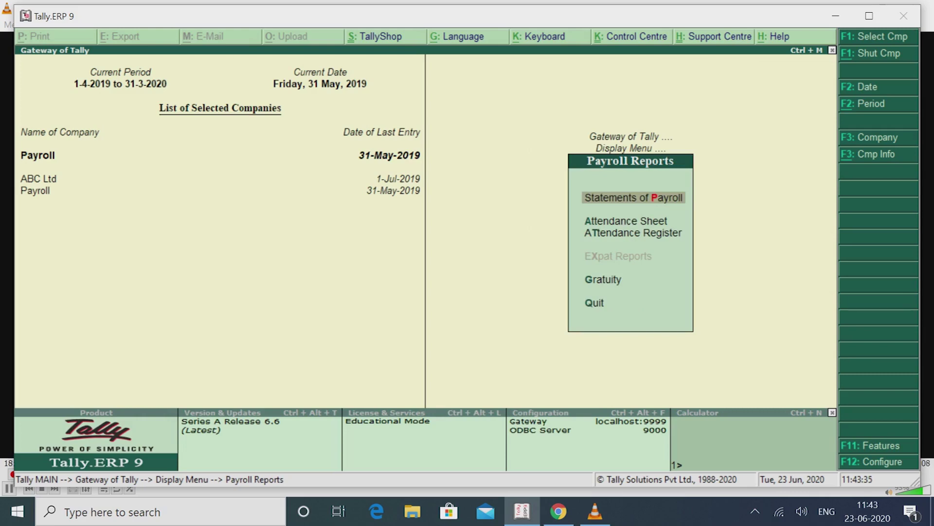
View the single pay slip of the Accounts employee from the Statements of Payroll
key(Return)
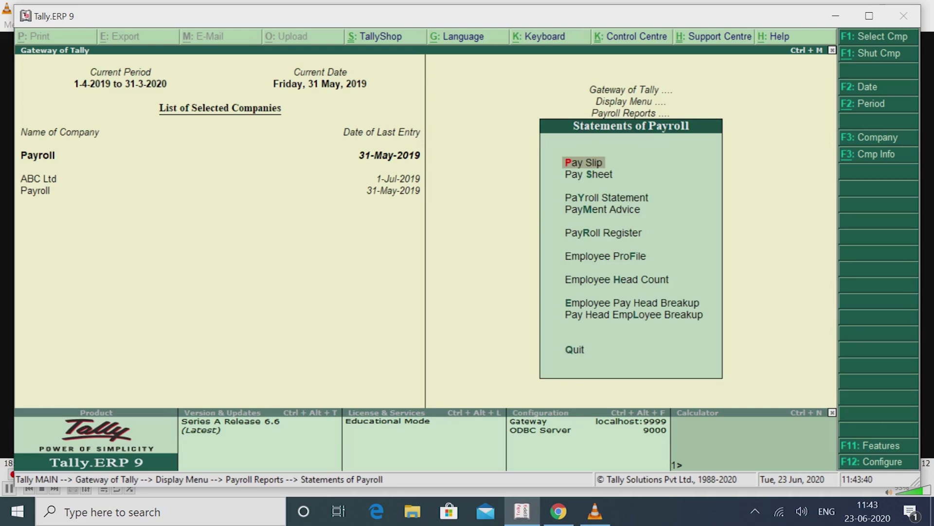
key(Return)
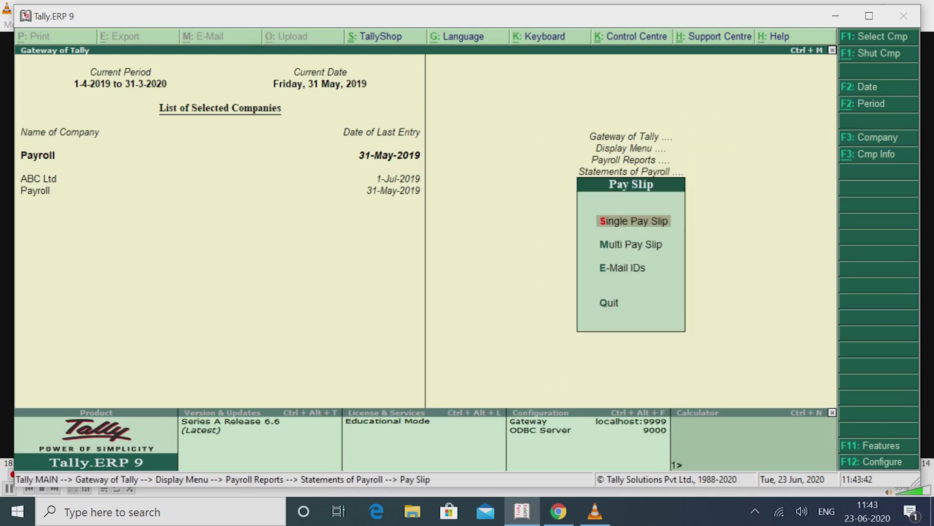
key(Return)
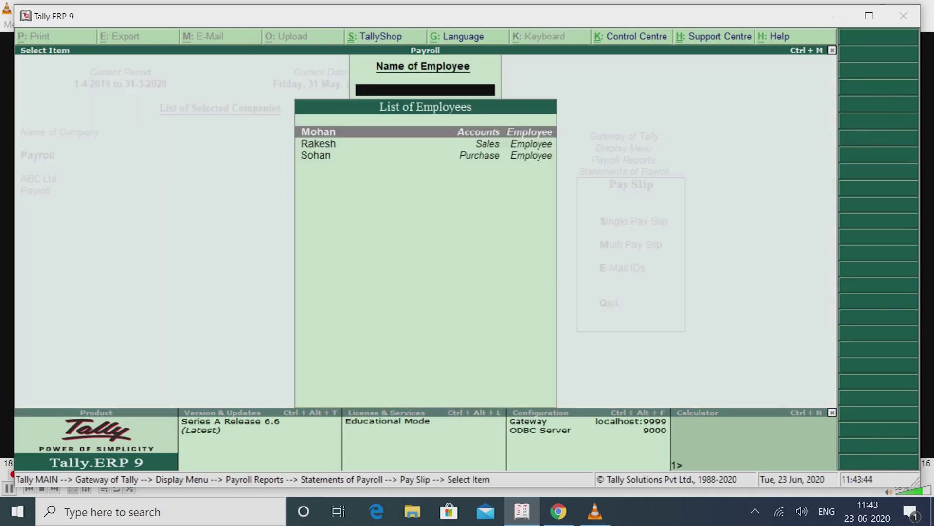
key(Return)
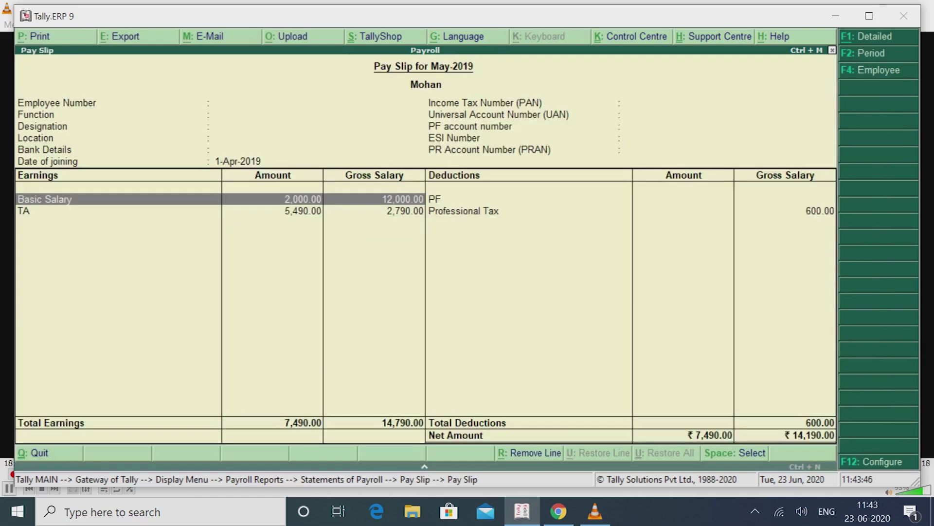